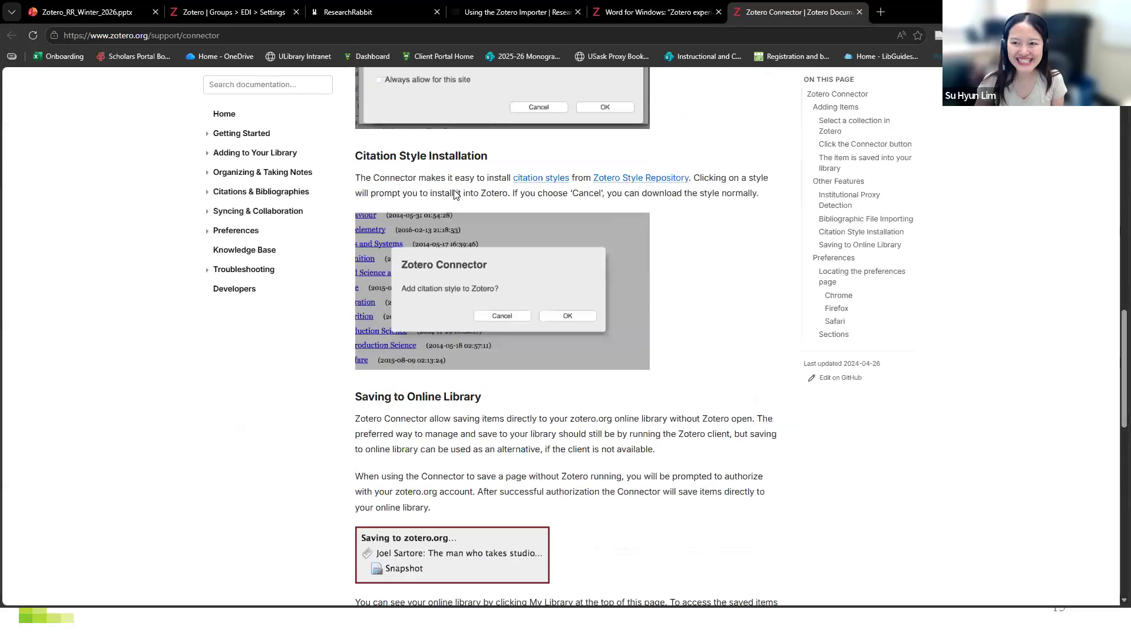
Open the Web of Science site in a new browser tab
double_click(870, 11)
click(1088, 9)
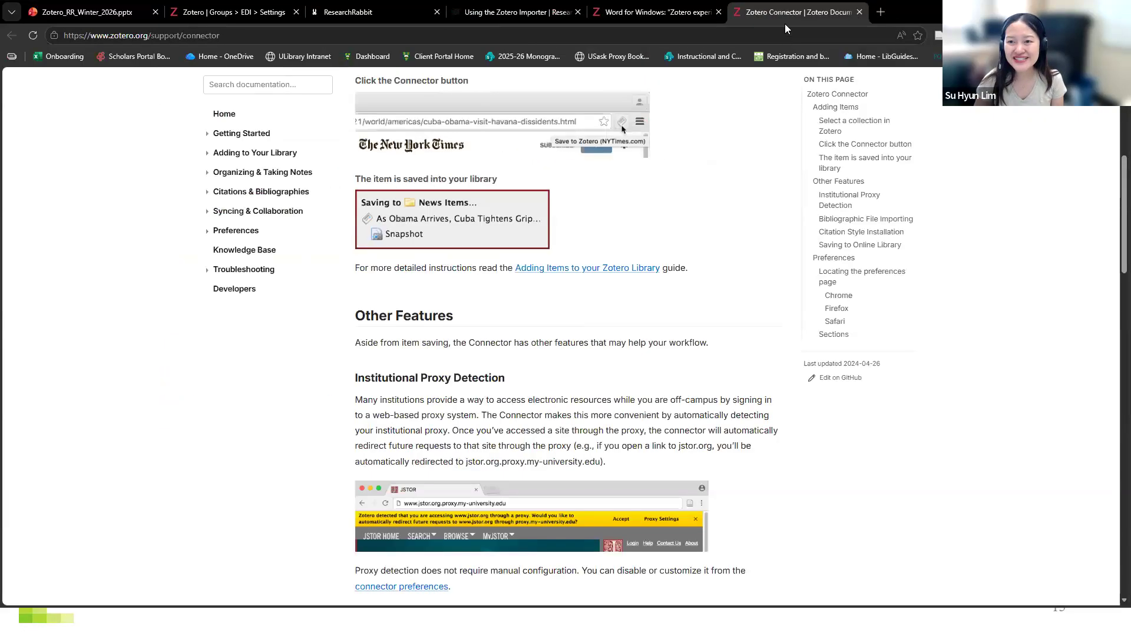
click(881, 12)
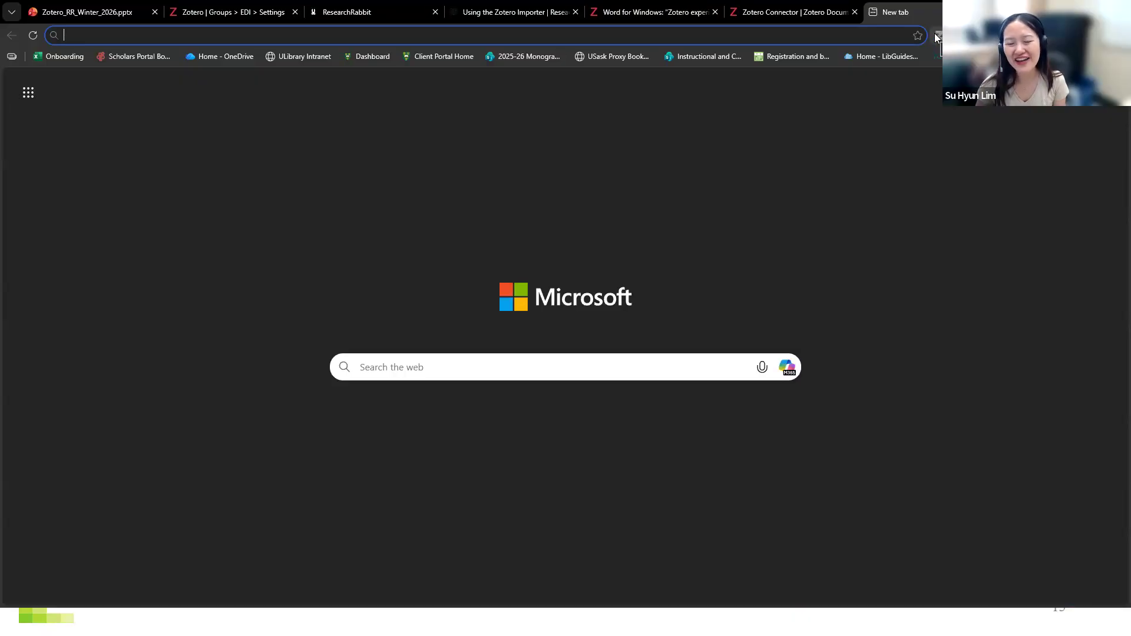
click(850, 40)
text(wos)
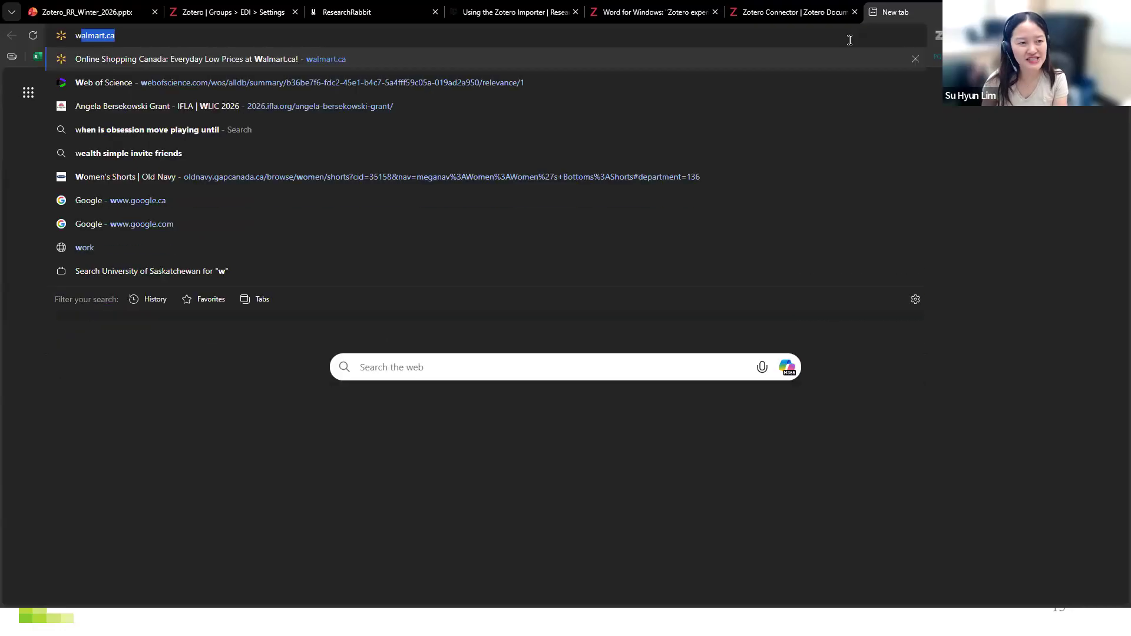
key(Return)
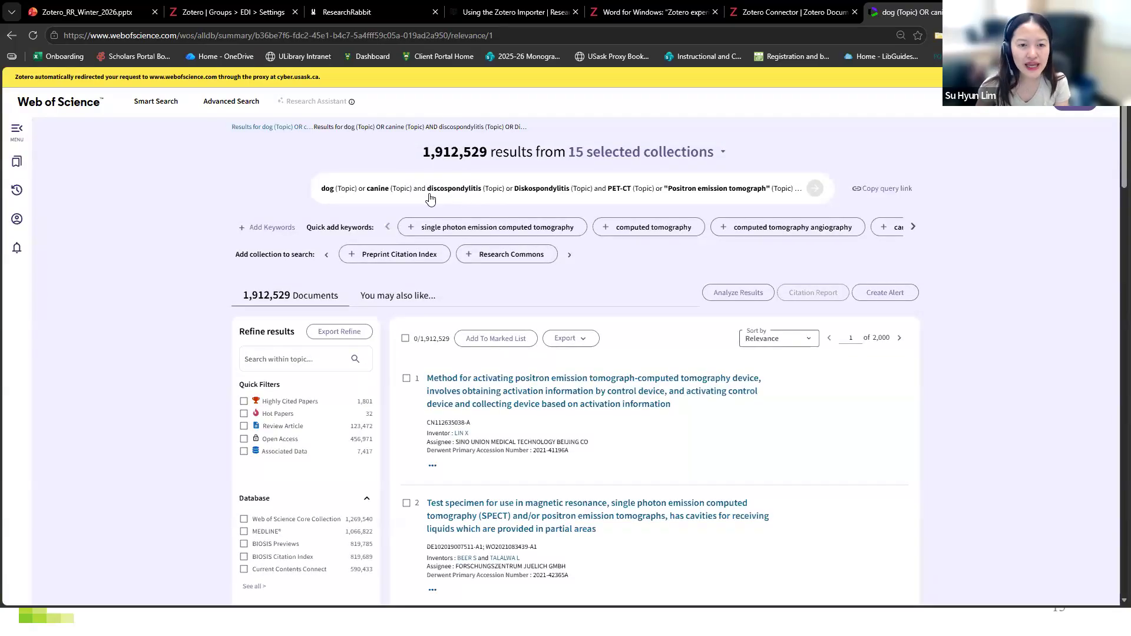
Run a Smart Search for "covid-19" in the Web of Science Core Collection
click(741, 200)
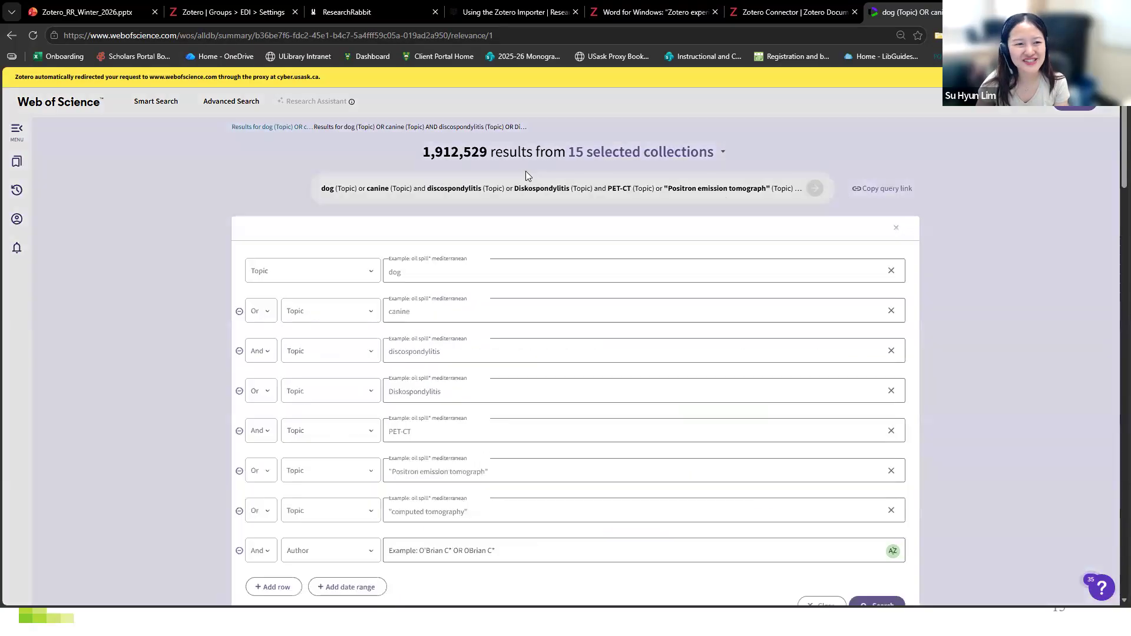
click(170, 102)
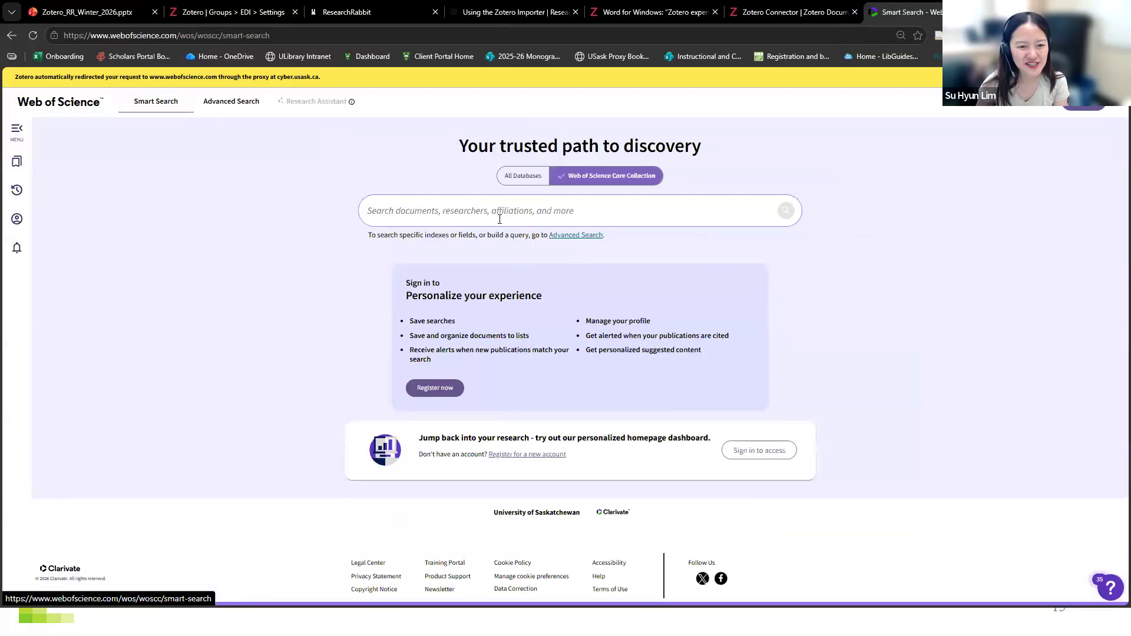
click(499, 212)
text(covid-19)
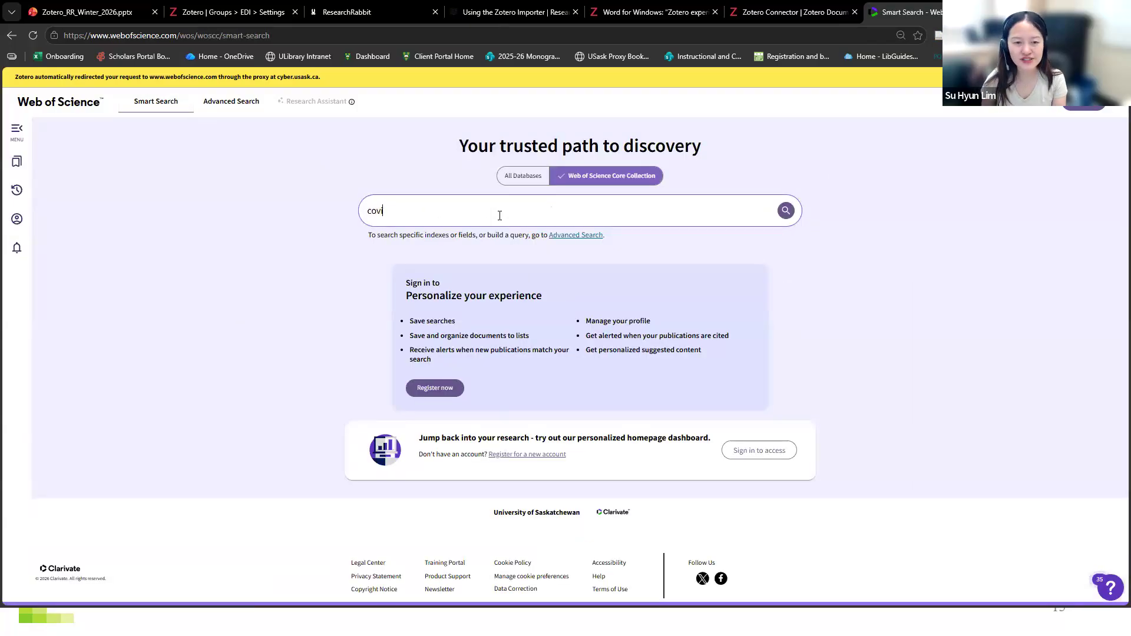
key(Return)
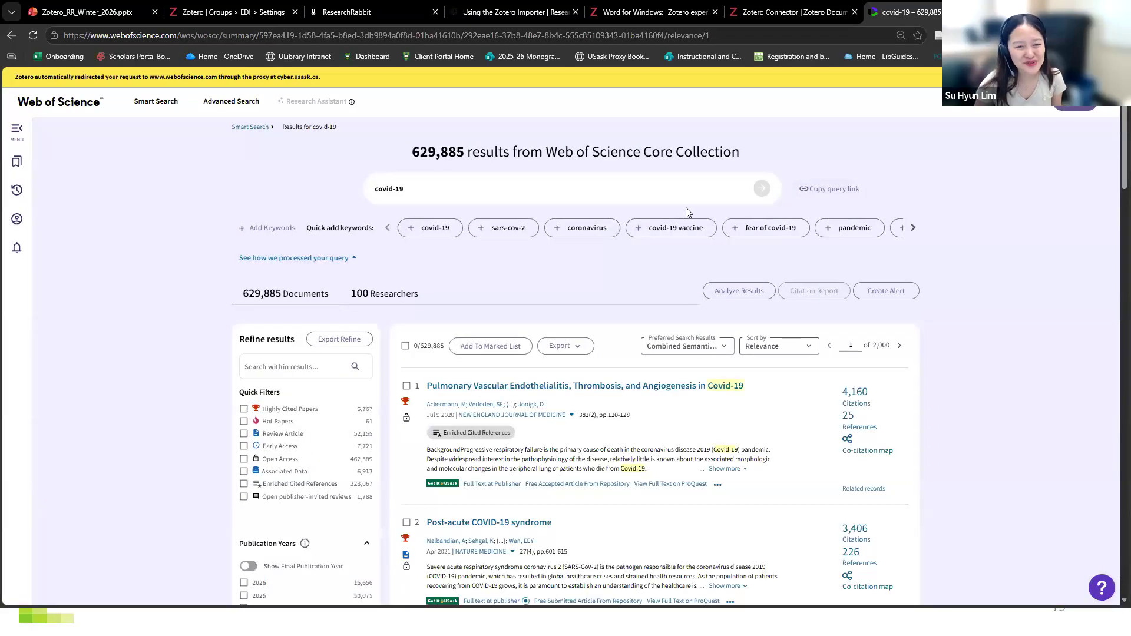
scroll(687, 207, down, 12)
scroll(716, 194, up, 12)
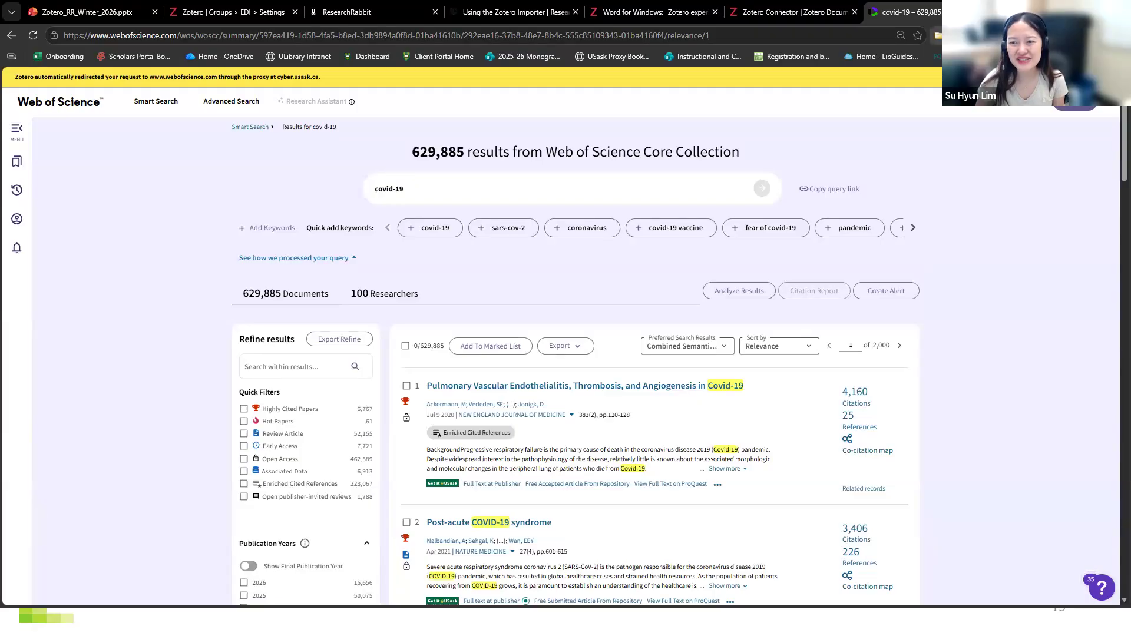
Open the Zotero Item Selector for the search results and look through its list of articles
click(942, 35)
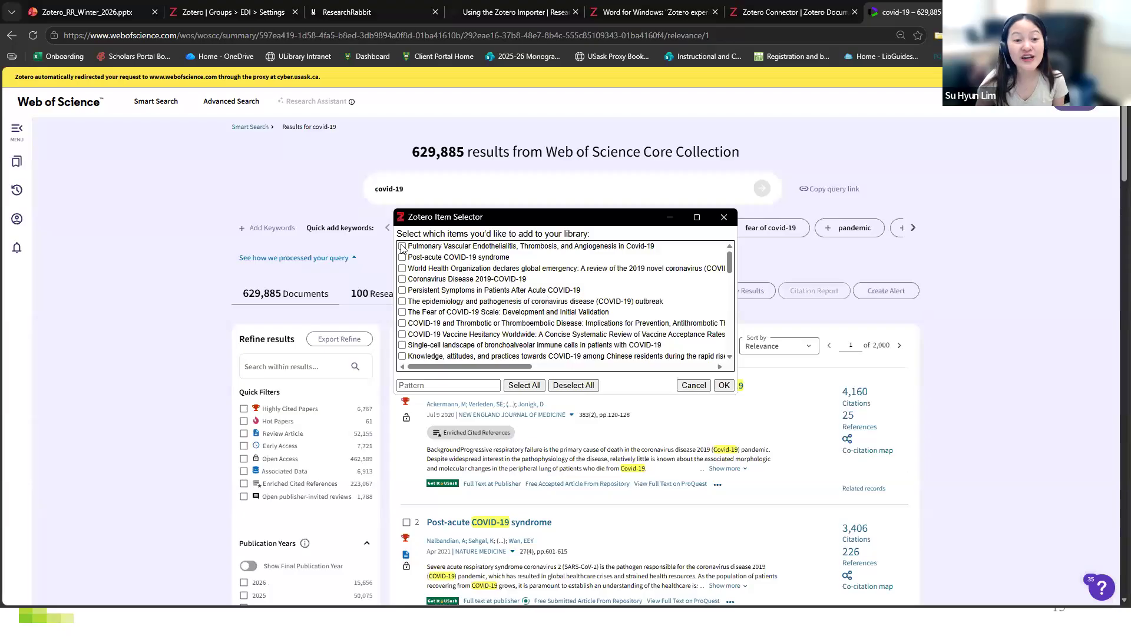
scroll(427, 283, down, 8)
scroll(427, 283, up, 8)
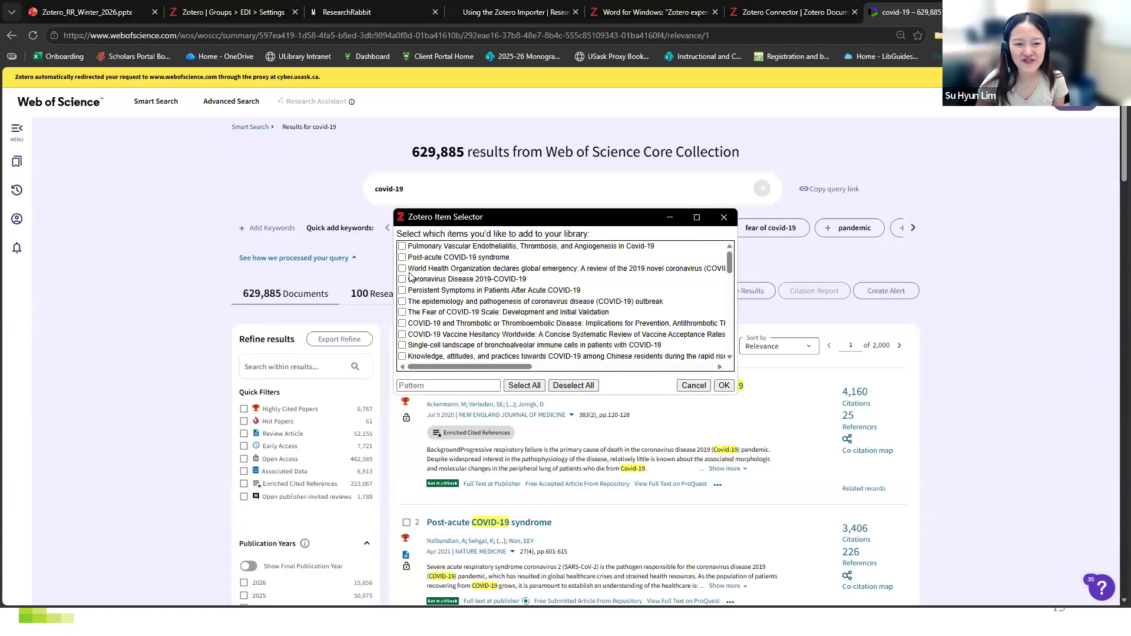
scroll(607, 284, down, 15)
scroll(606, 284, down, 6)
scroll(551, 285, down, 8)
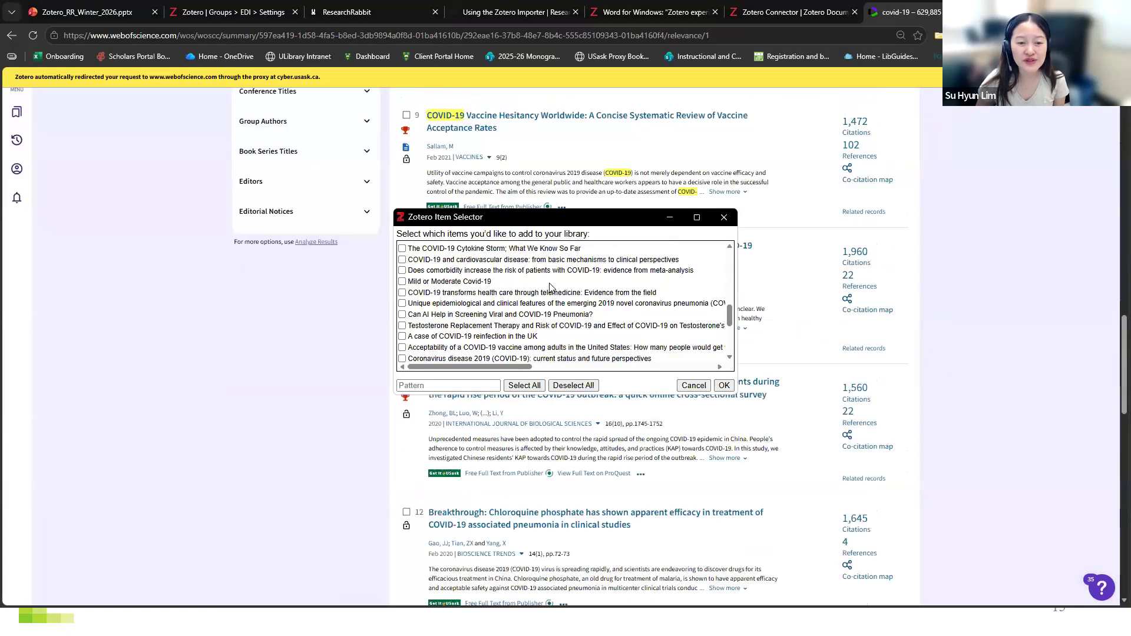
scroll(999, 317, up, 3)
scroll(999, 316, up, 10)
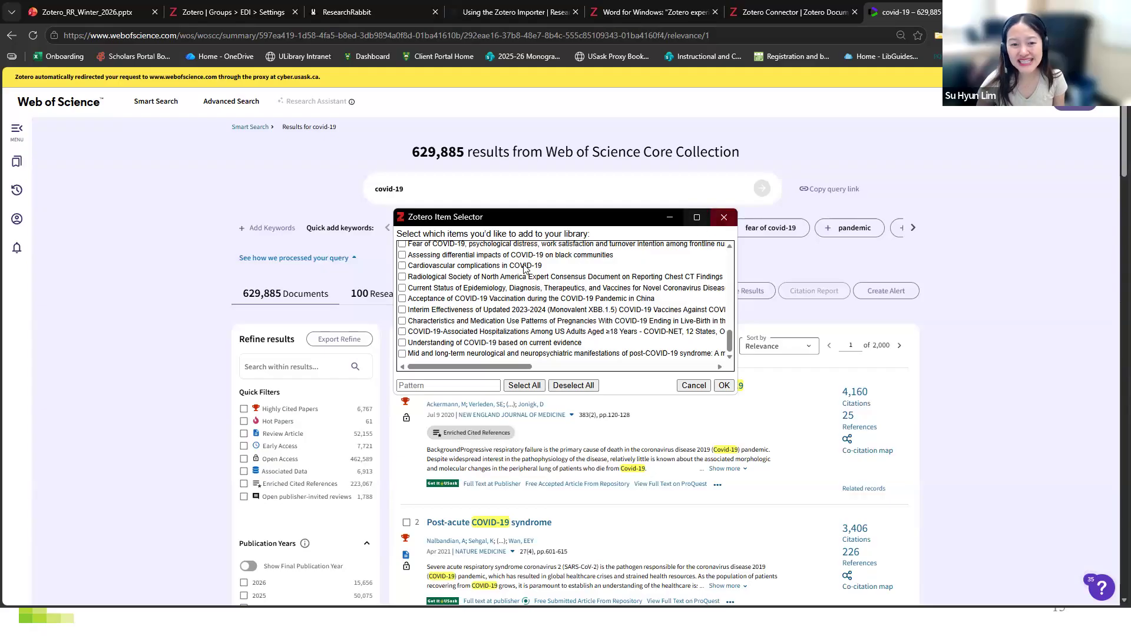
Select four COVID-19 articles near the end of the Zotero Item Selector list and close it without saving
click(401, 276)
click(402, 287)
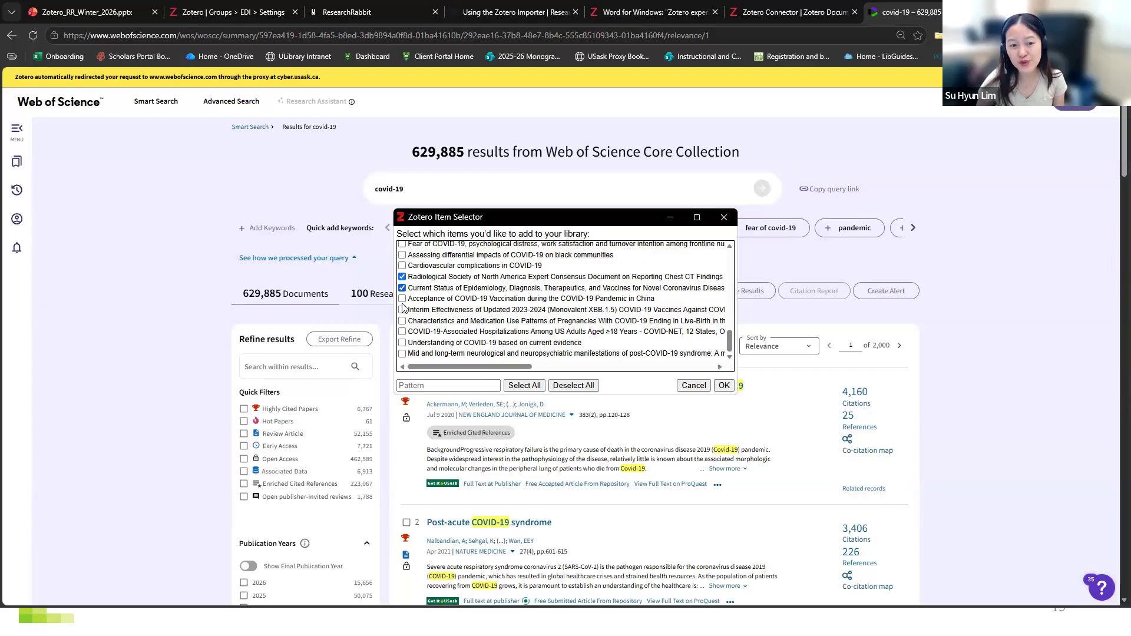
click(401, 309)
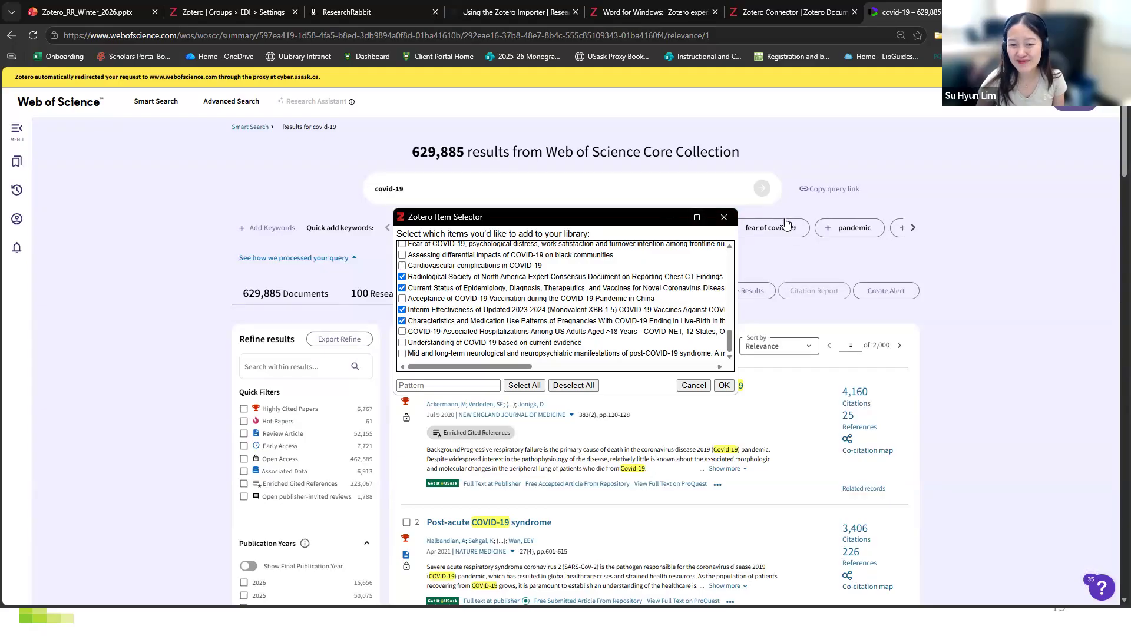
click(724, 216)
Open the record "Pulmonary Vascular Endothelialitis, Thrombosis, and Angiogenesis in Covid-19" and save it to Zotero with the Connector
click(524, 389)
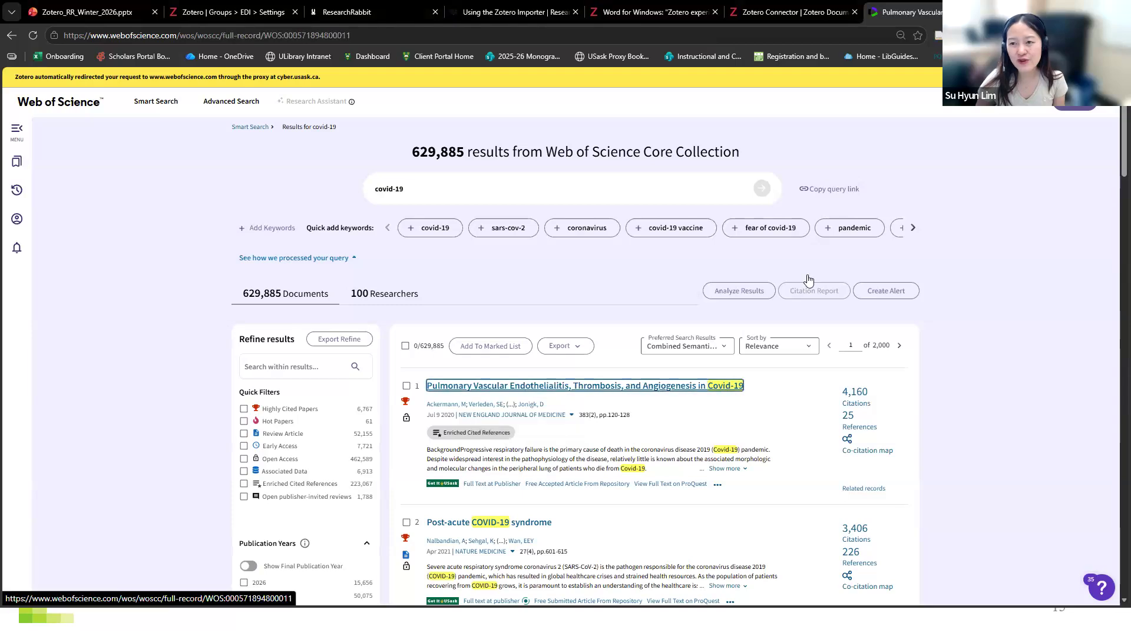
scroll(668, 310, down, 2)
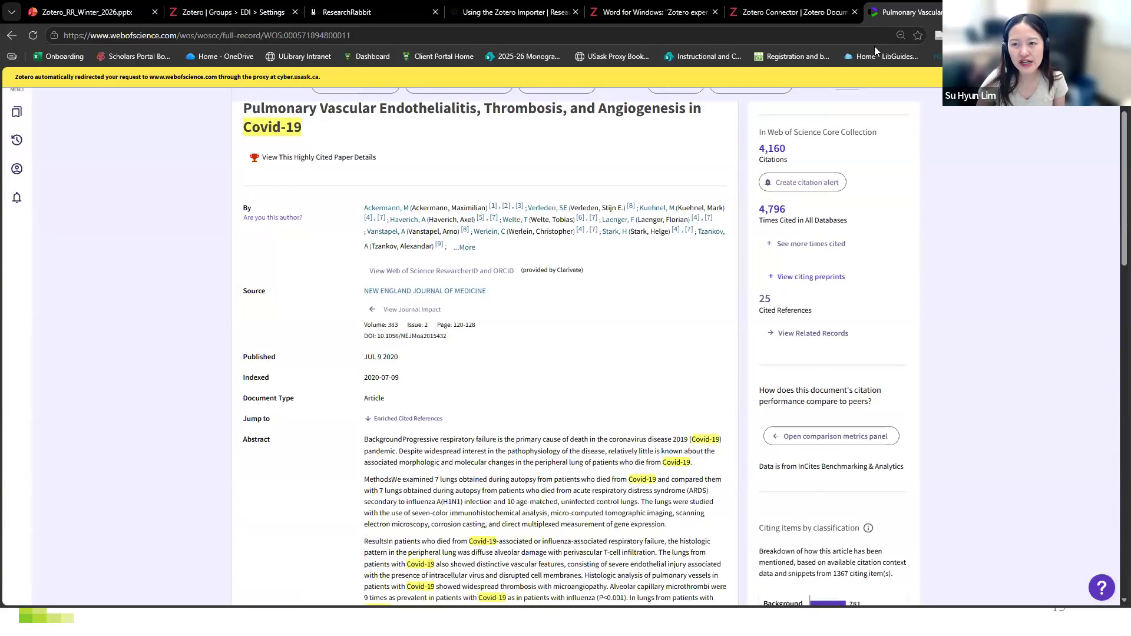
click(938, 40)
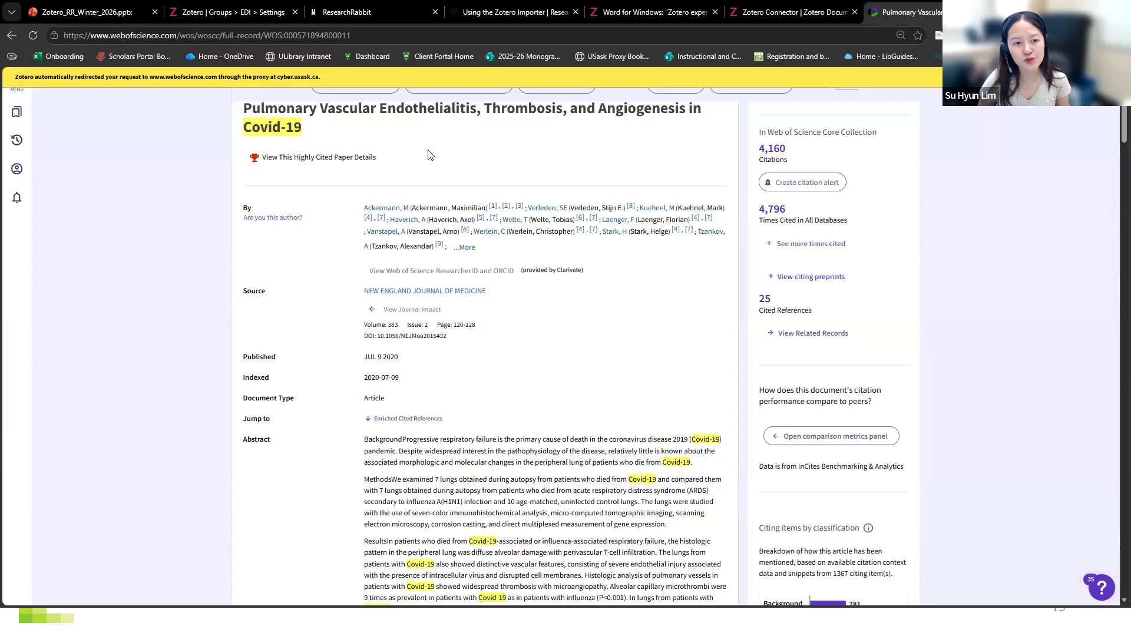
scroll(430, 159, down, 2)
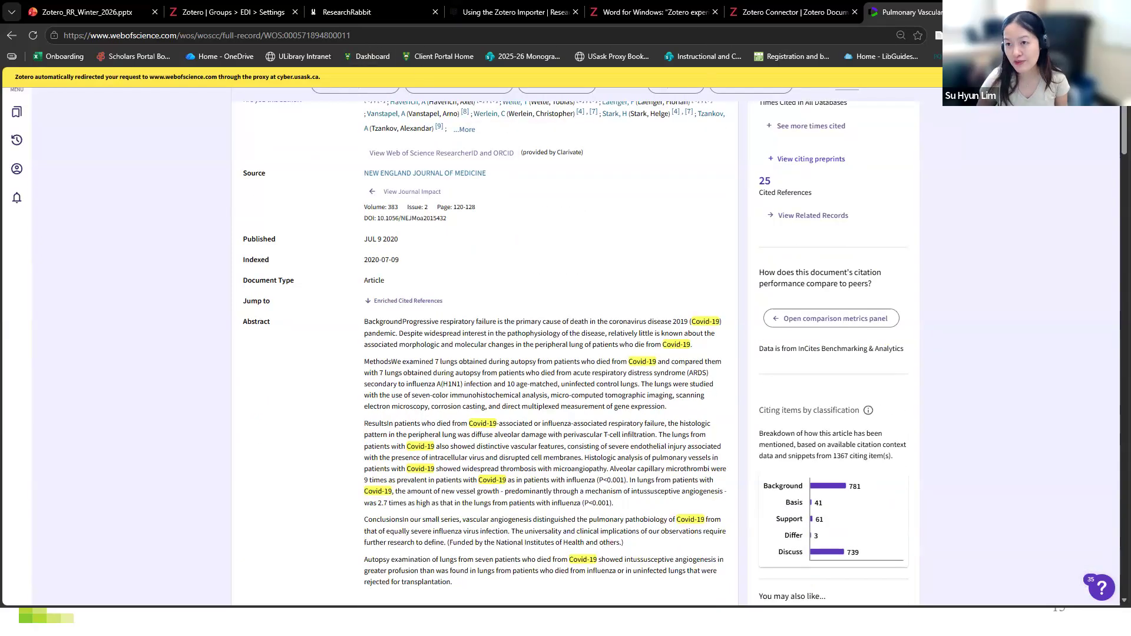
Switch to the PowerPoint slide show and advance to the slide "Importing References into Desktop/Web"
key(alt+Tab)
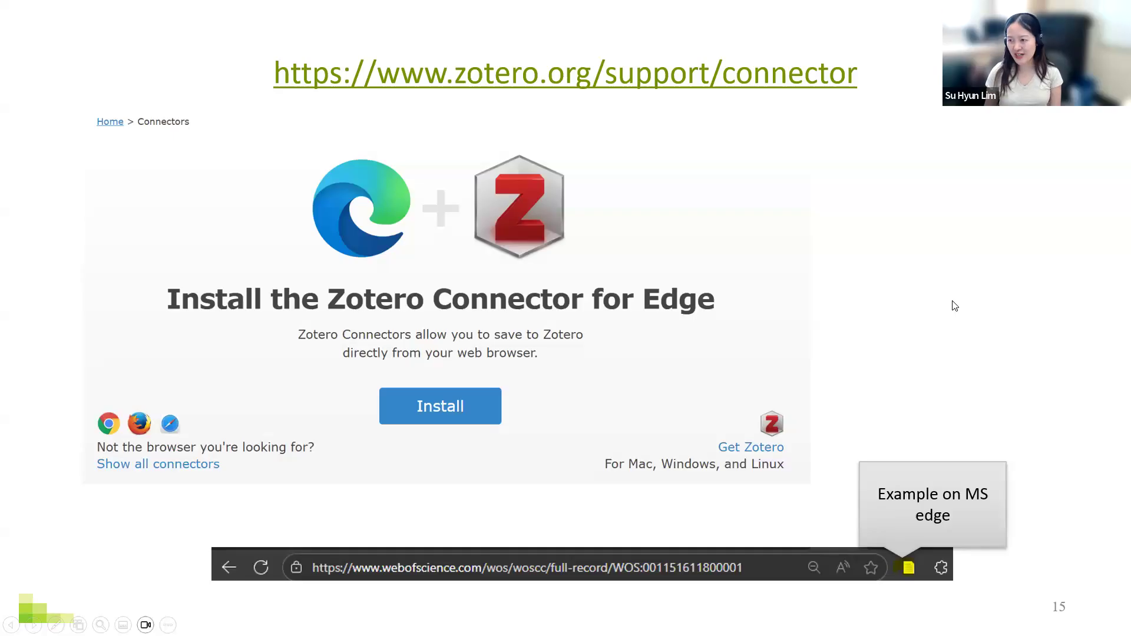
key(Right)
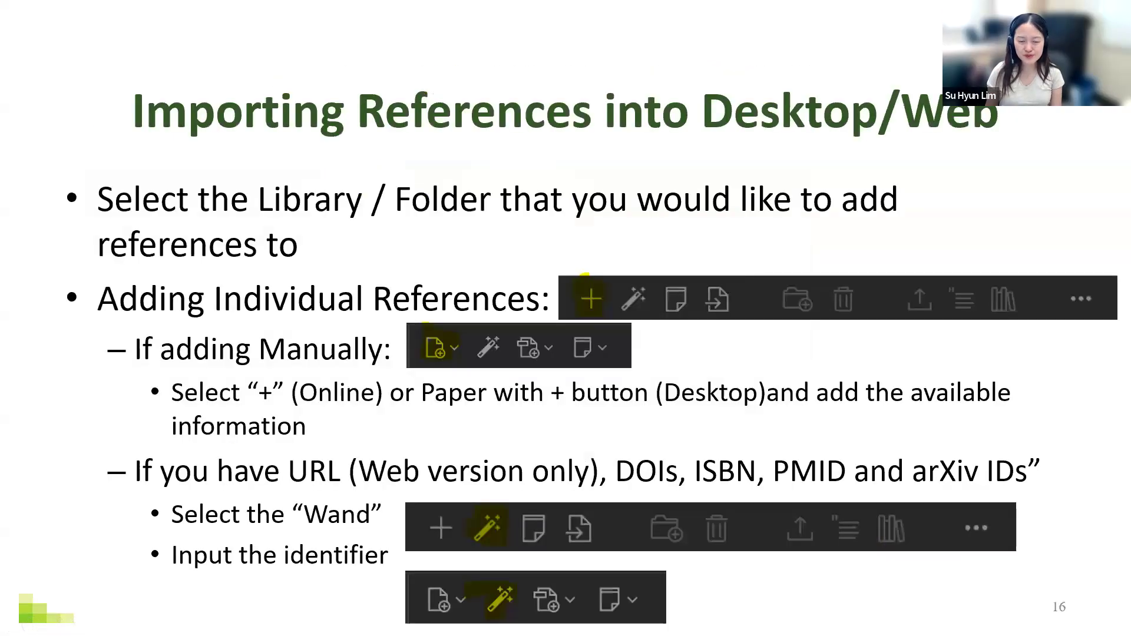
key(Left)
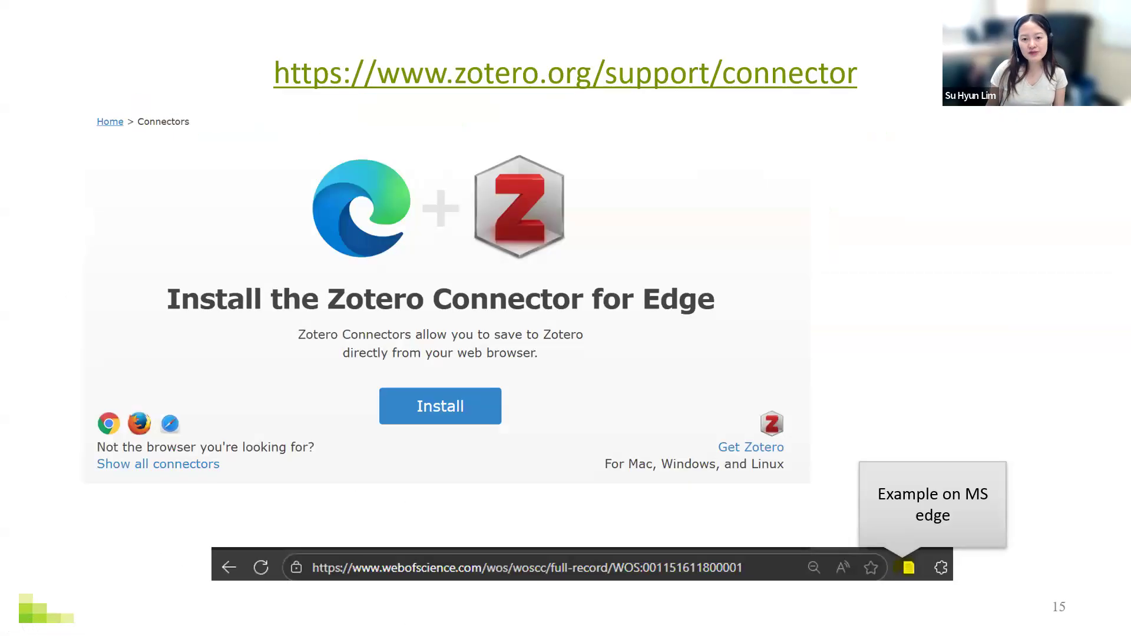
key(Right)
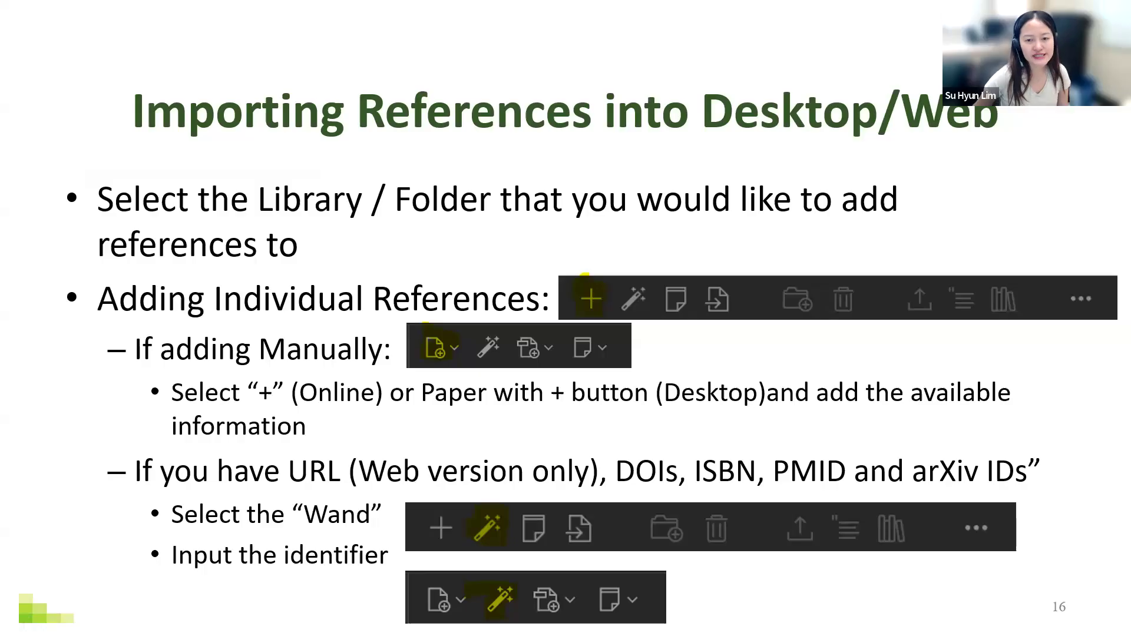
Switch to the Zotero desktop app and open the entry for adding items by identifier
key(alt+Tab)
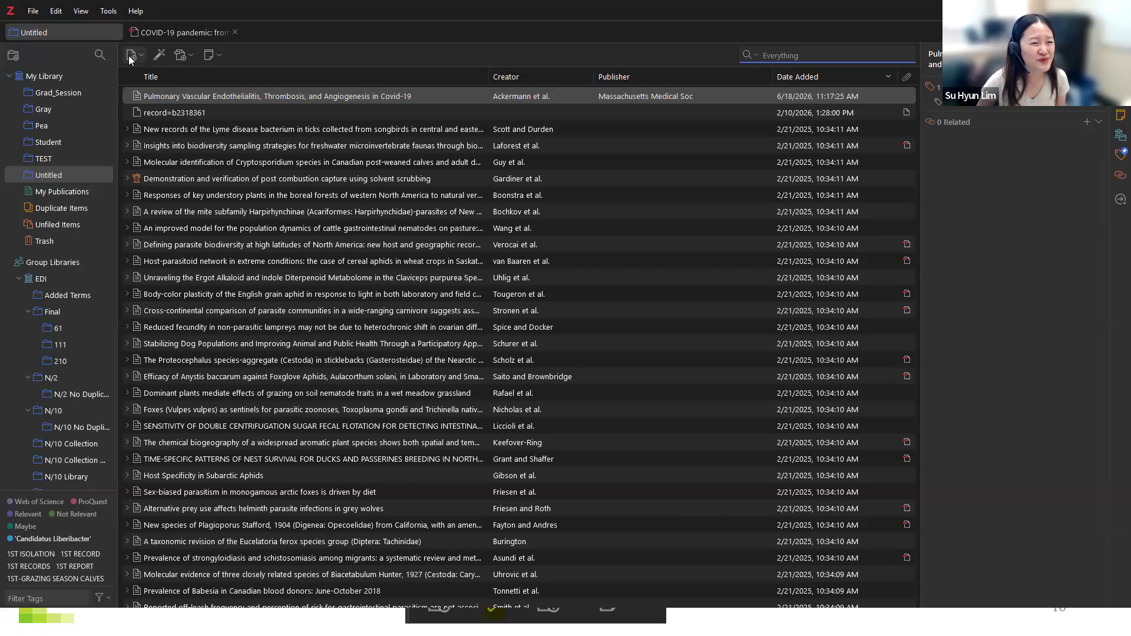
click(158, 56)
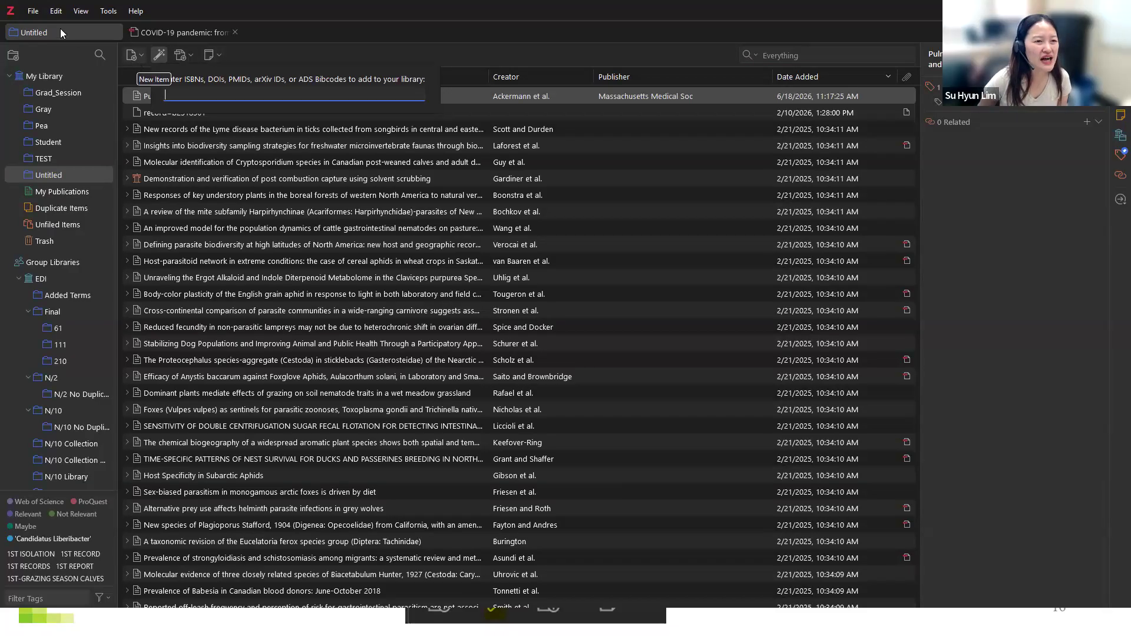
Open the library import, choose Mendeley Reference Manager online import as the source, and cancel the import
click(34, 12)
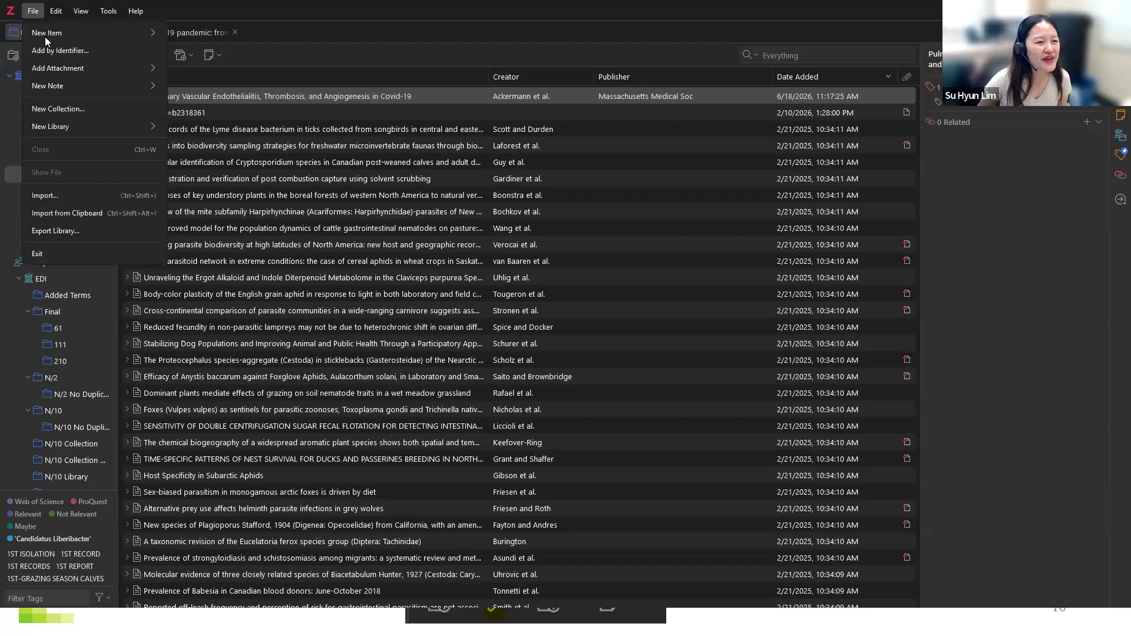
click(82, 191)
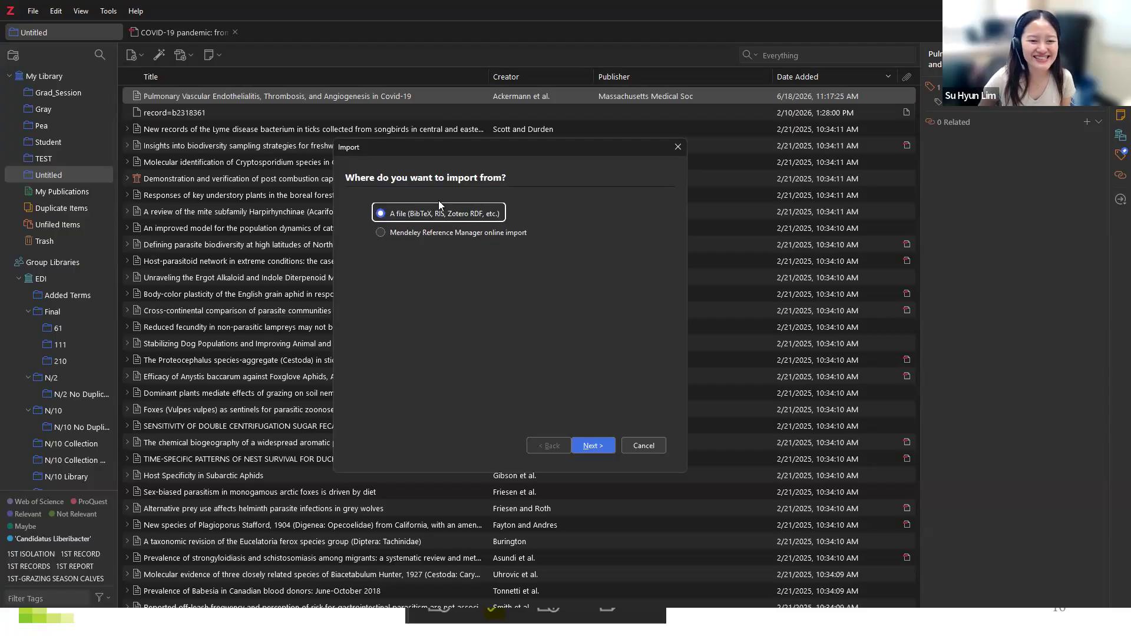
click(412, 233)
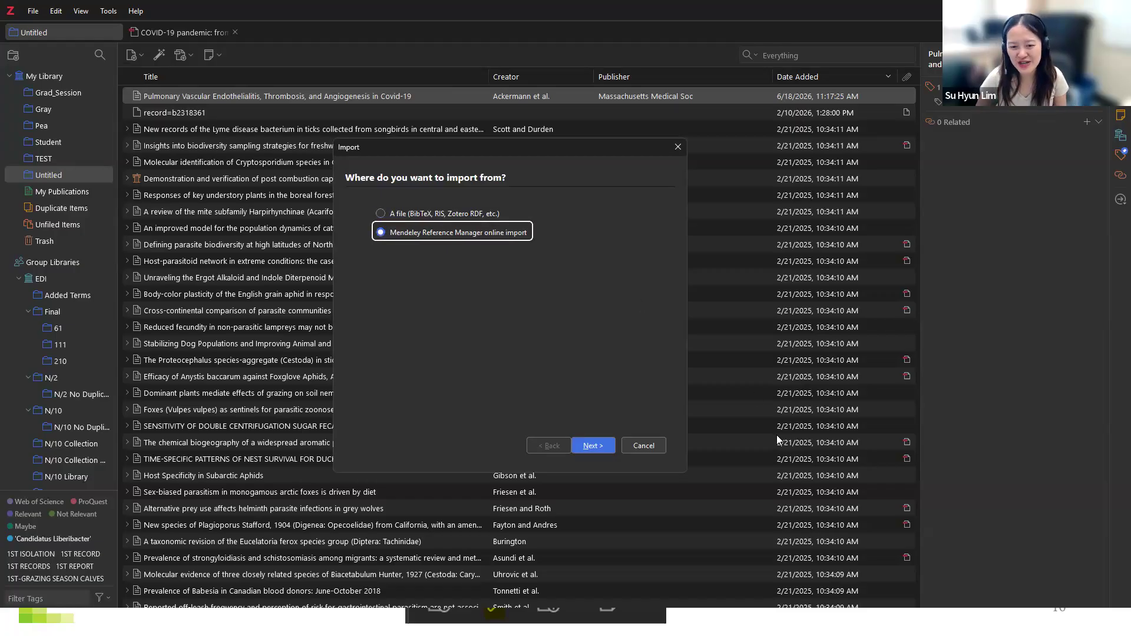
click(643, 446)
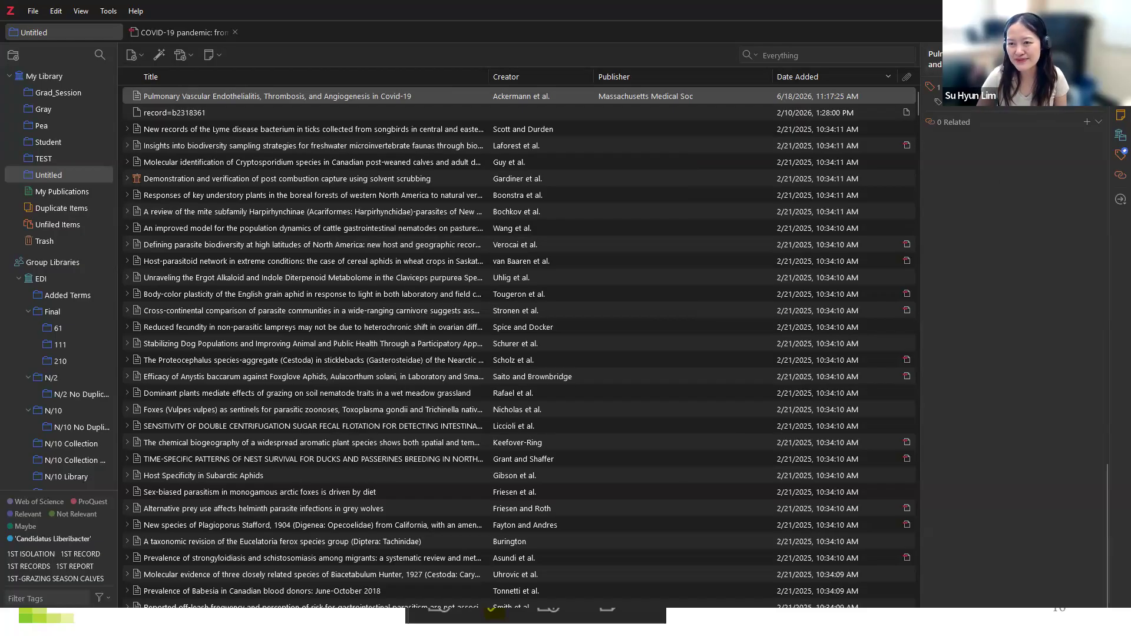
Switch to the Zotero web library in the browser and show the item types available for manual entry
key(alt+Tab)
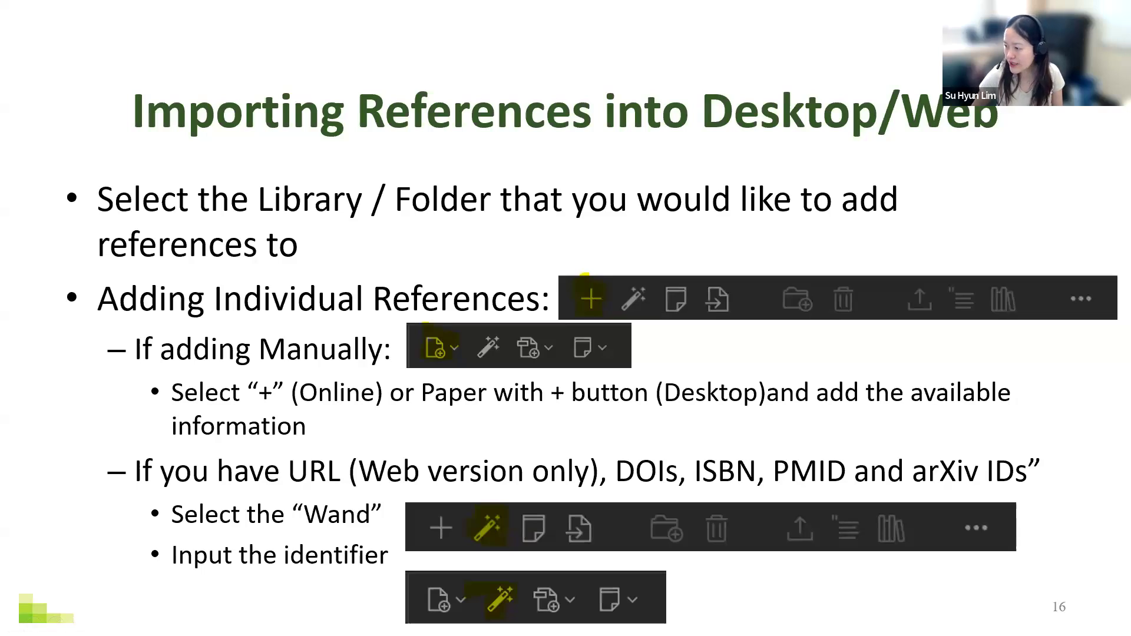
key(alt+Tab)
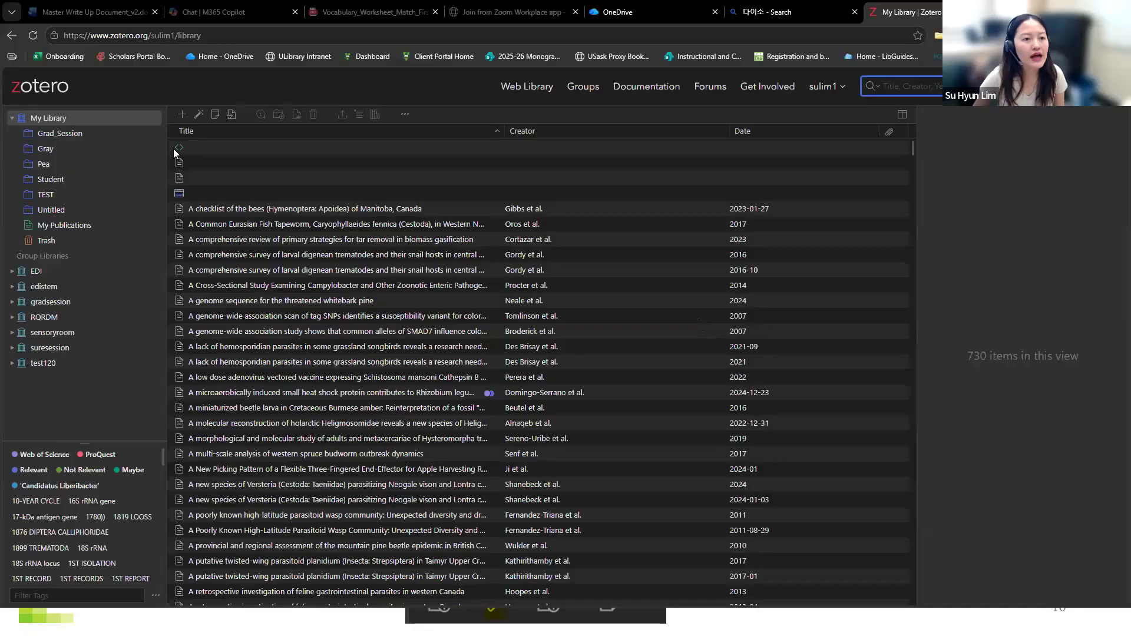
click(182, 116)
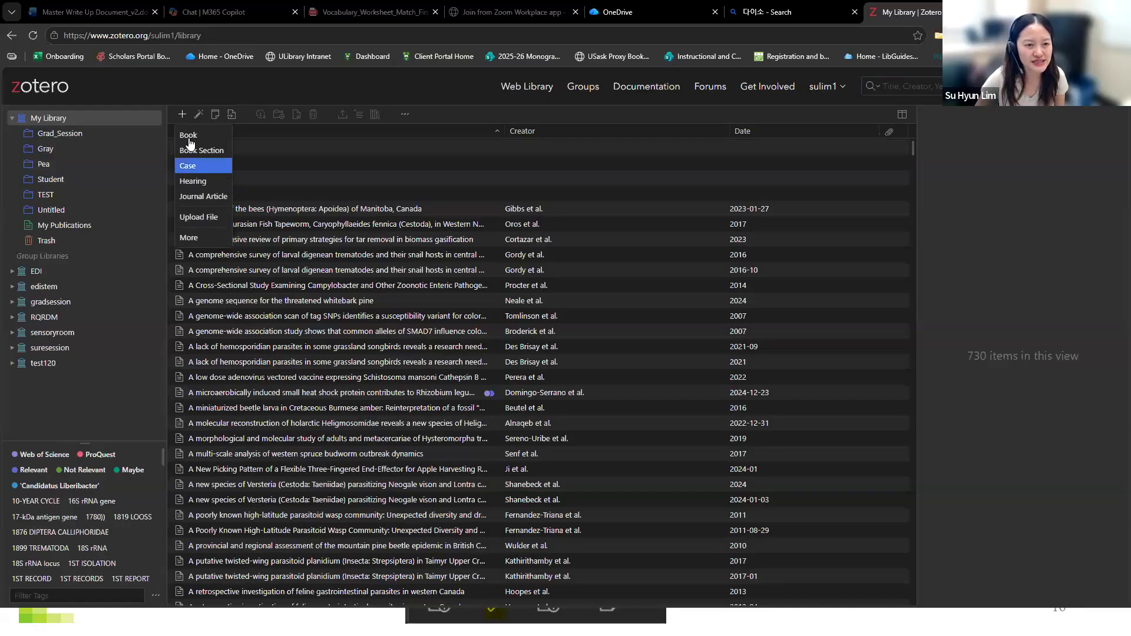
Open the web library's entry for adding items by URL or identifier, dismiss it, and sort the items by creator
click(199, 115)
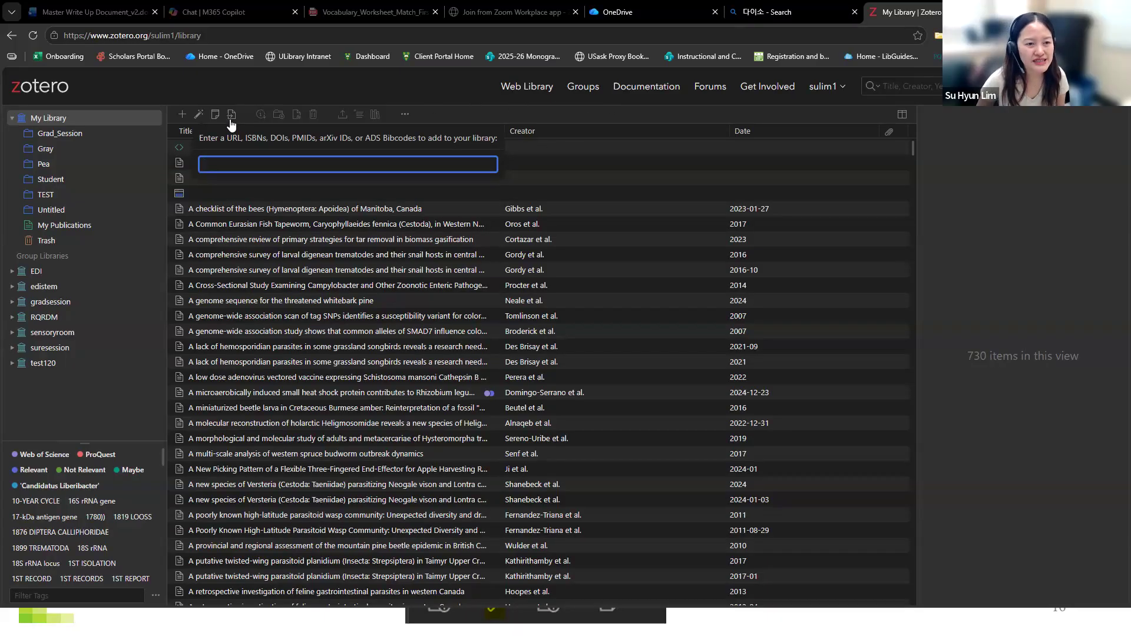
click(257, 112)
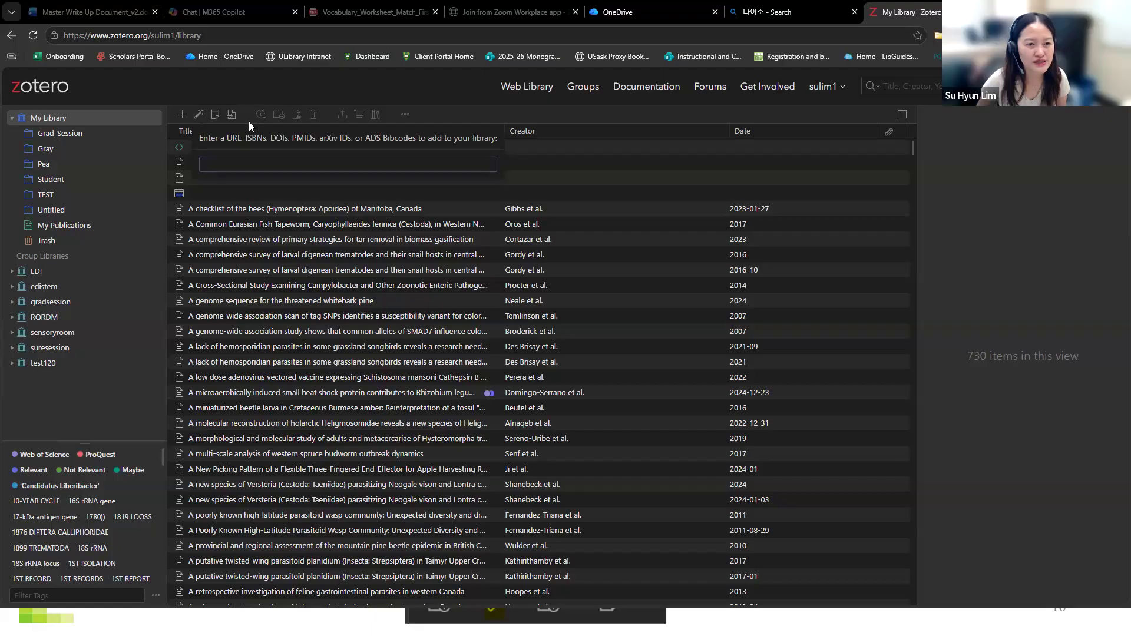
click(654, 134)
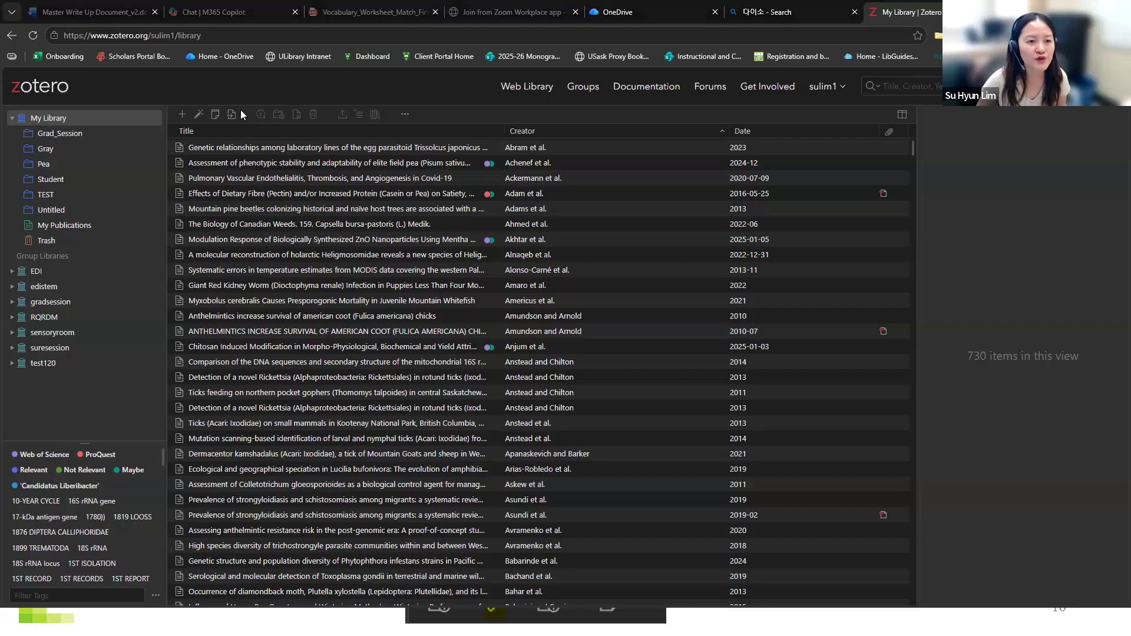
Open the web library's file import, dismiss it without choosing a file, and return to the slides
click(238, 113)
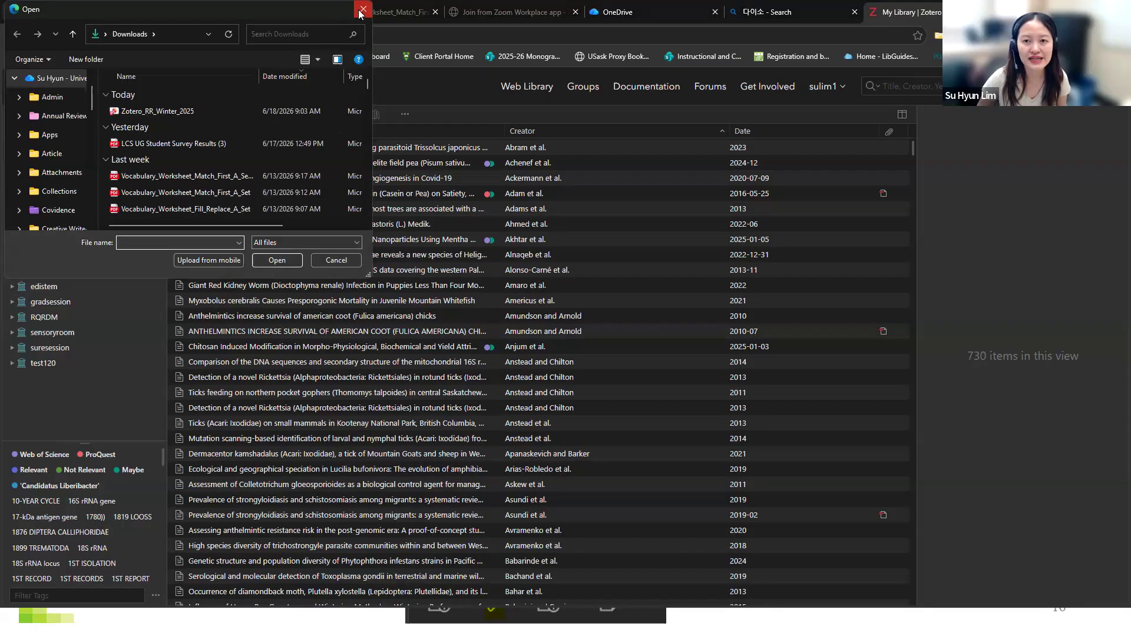
click(361, 12)
click(1063, 12)
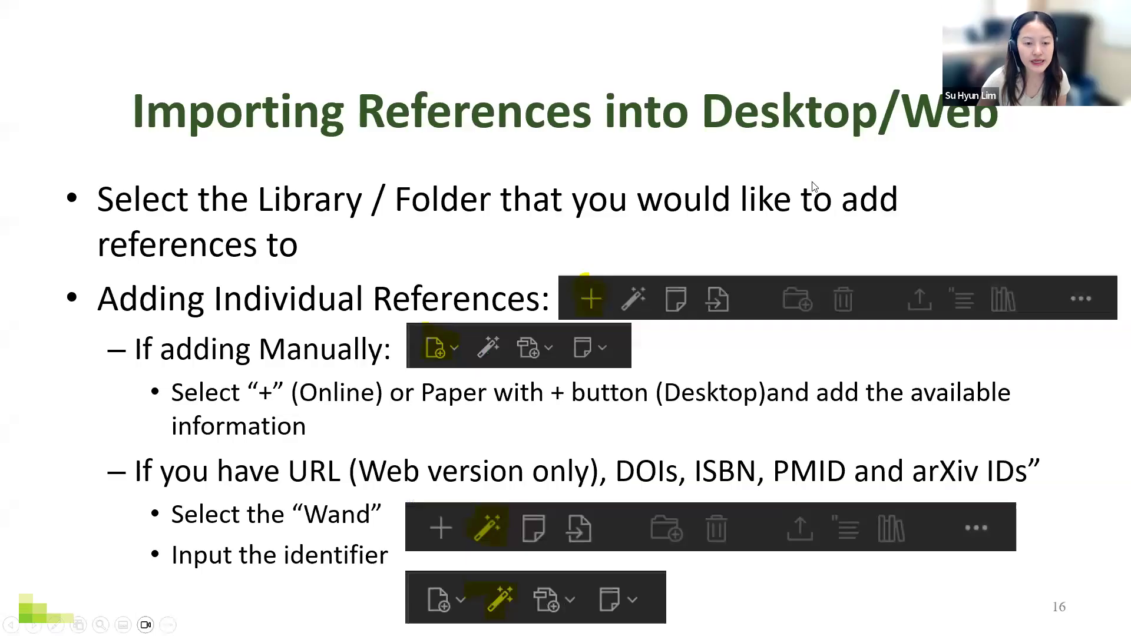
click(811, 180)
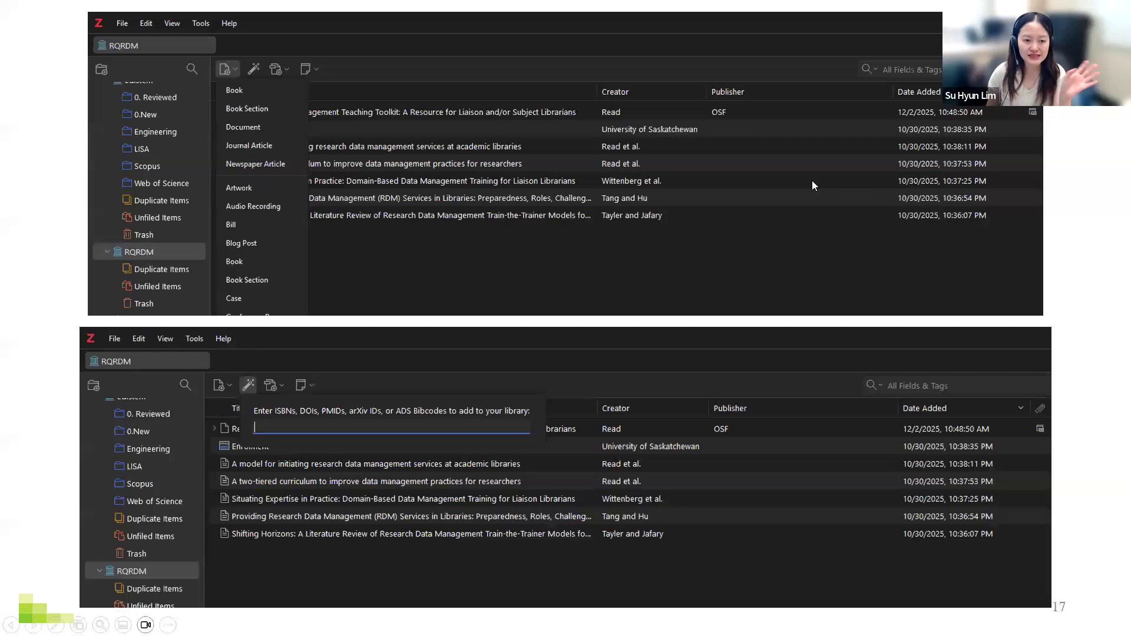
key(Right)
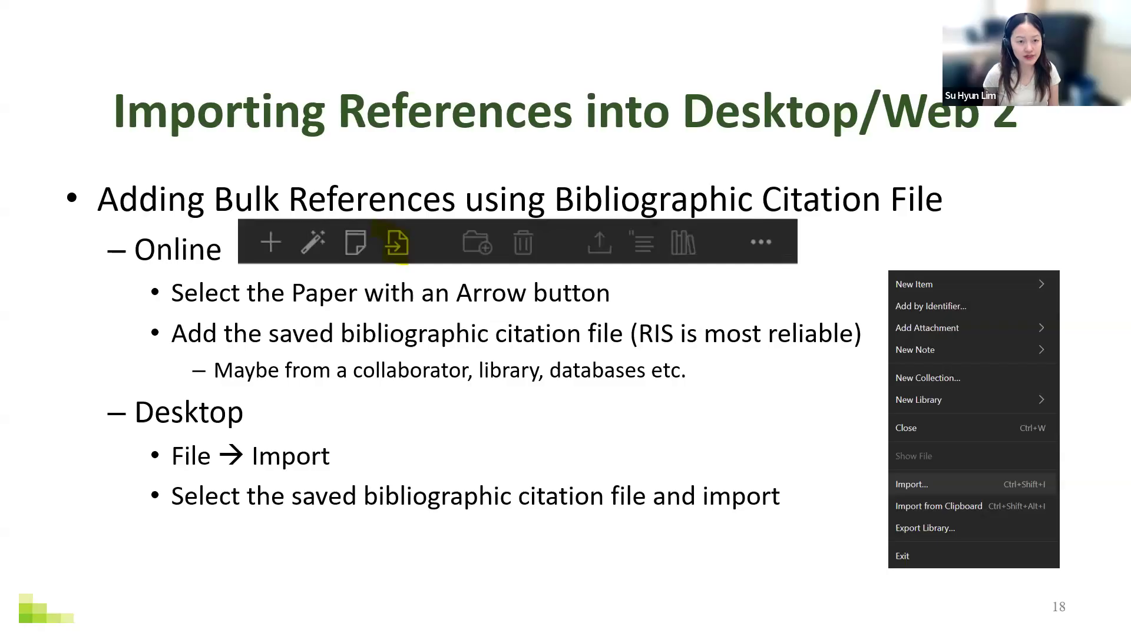
key(Right)
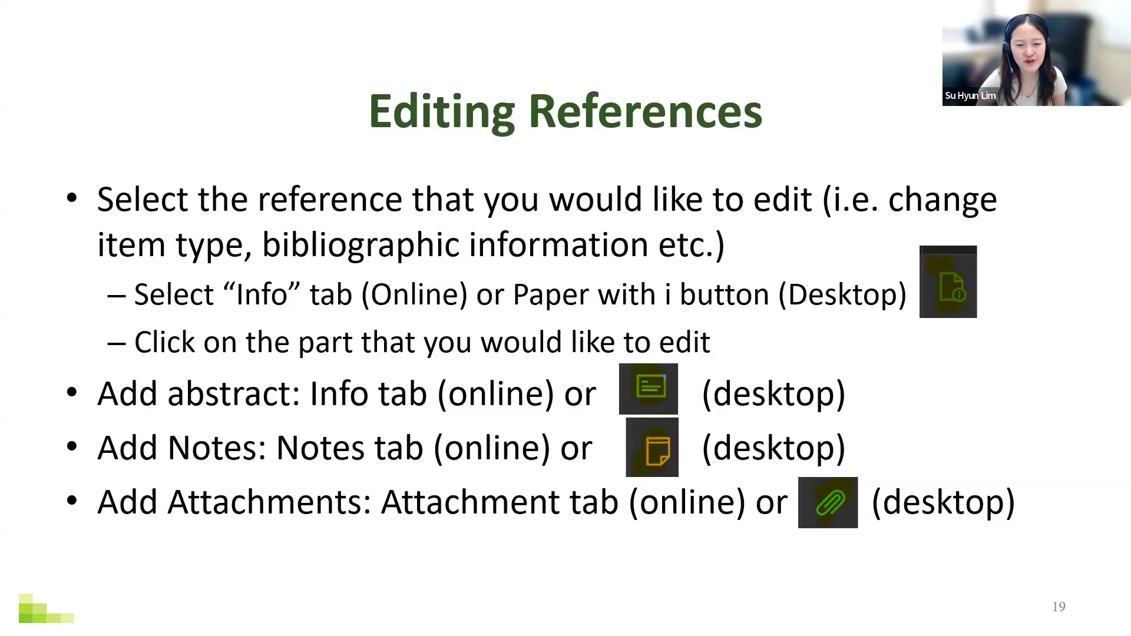
Switch to the Zotero desktop app and change the "Accumulation curves" tag of the "Insights into biodiversity sampling strategies" article to "Accumulation curve"
key(alt+Tab)
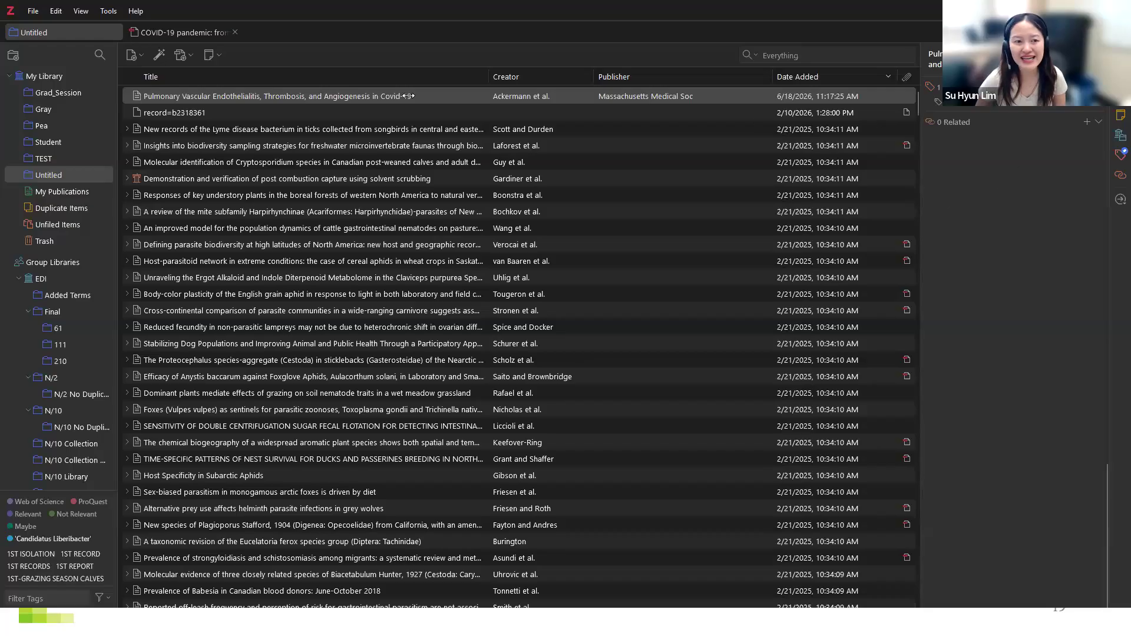
click(332, 142)
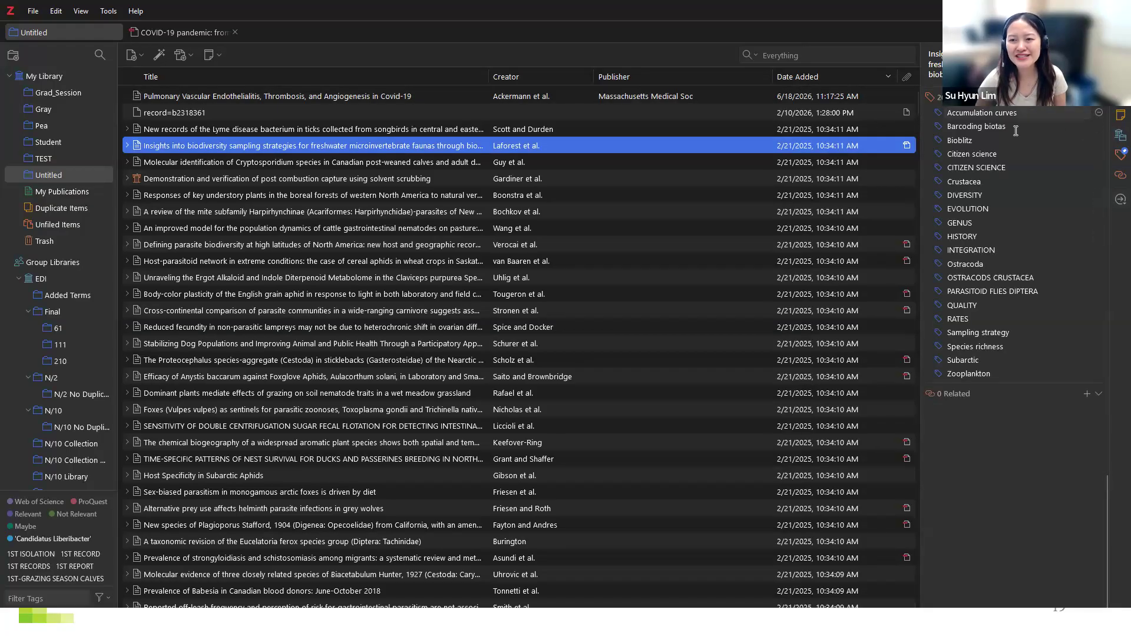
click(1028, 116)
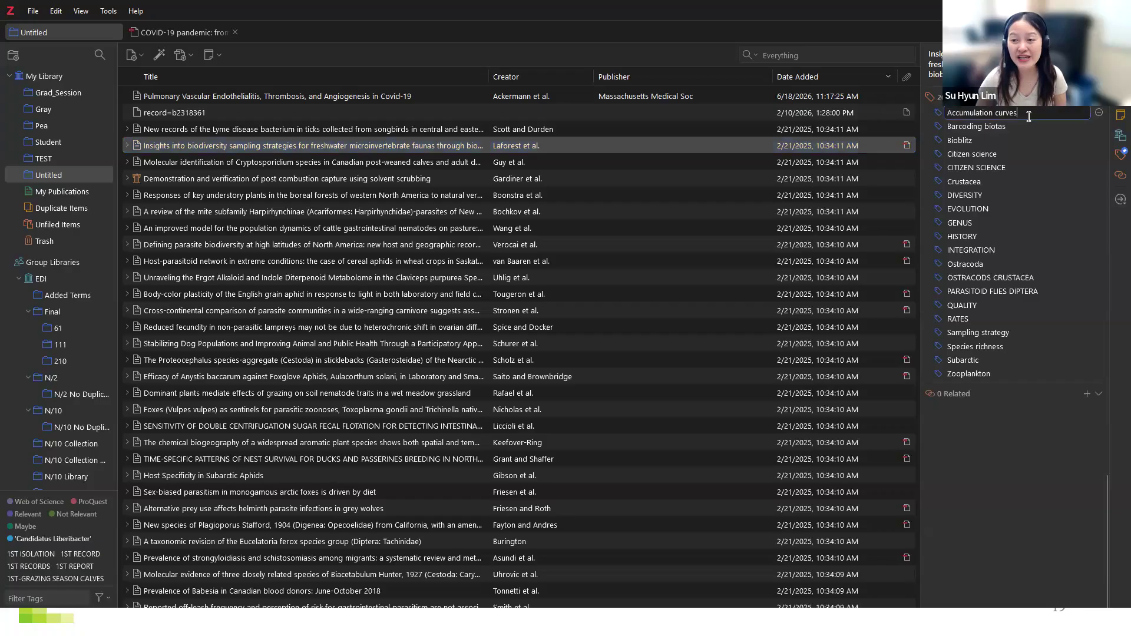
key(Return)
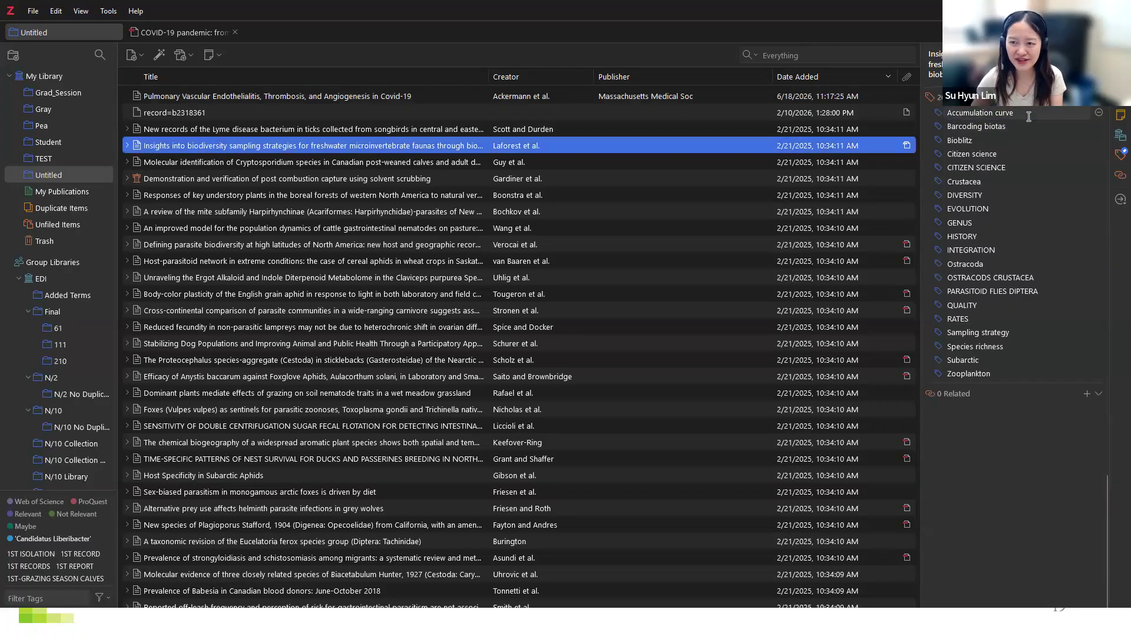
Open the article's abstract for editing and select all of its text
scroll(1071, 125, up, 5)
click(950, 117)
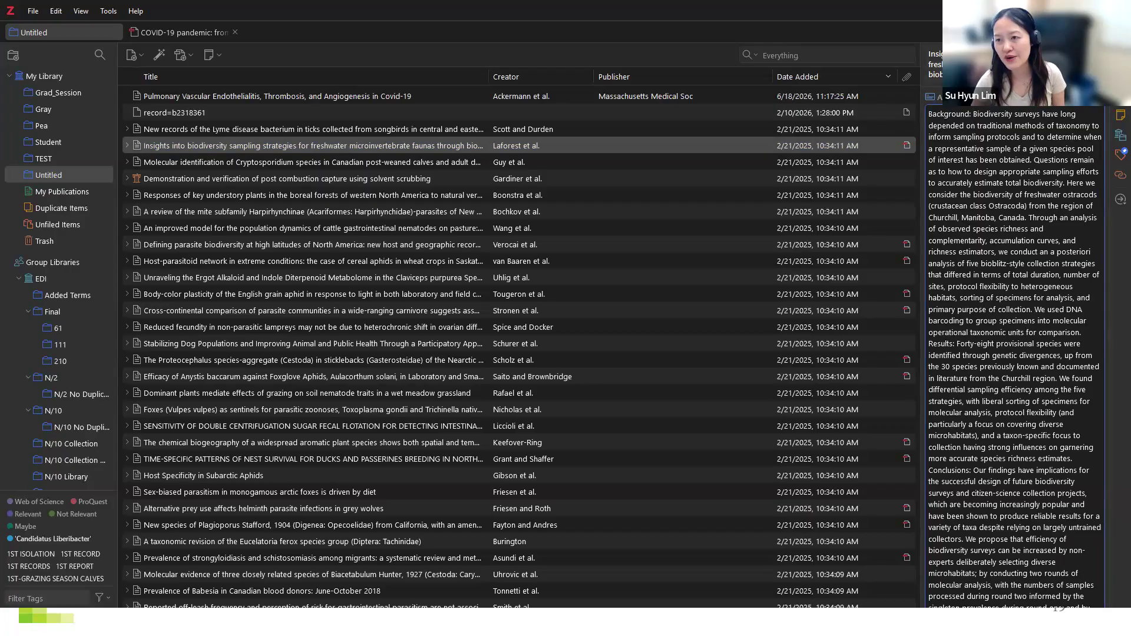
key(ctrl+a)
Look through the article's editable bibliographic fields, from item type and title down to the abstract, and return to the slides
scroll(1014, 357, up, 10)
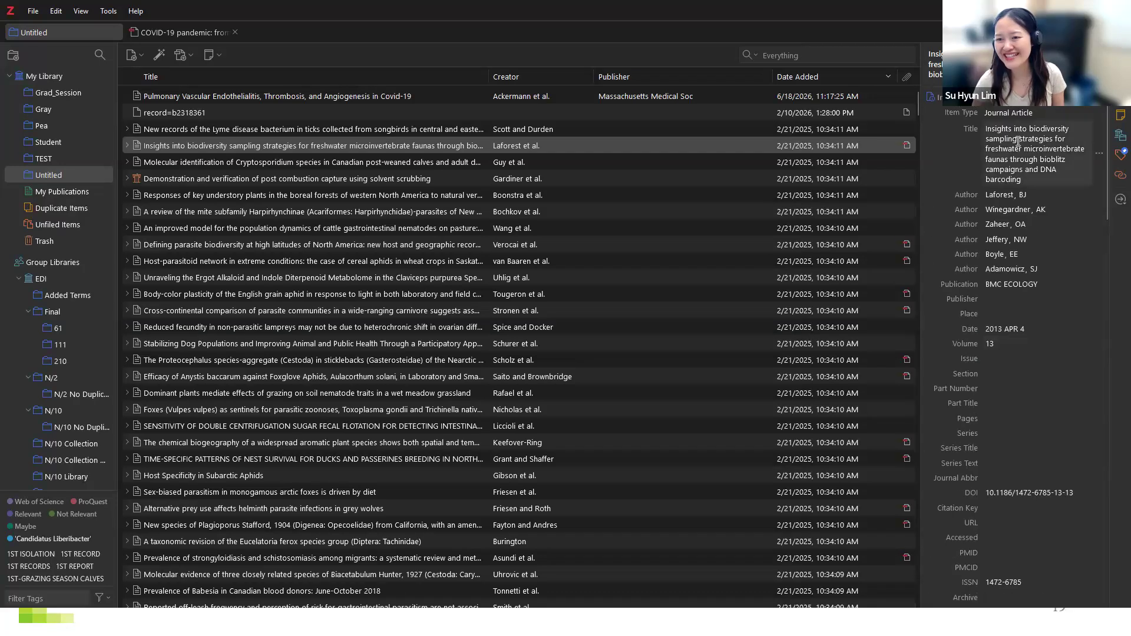
scroll(1001, 274, down, 3)
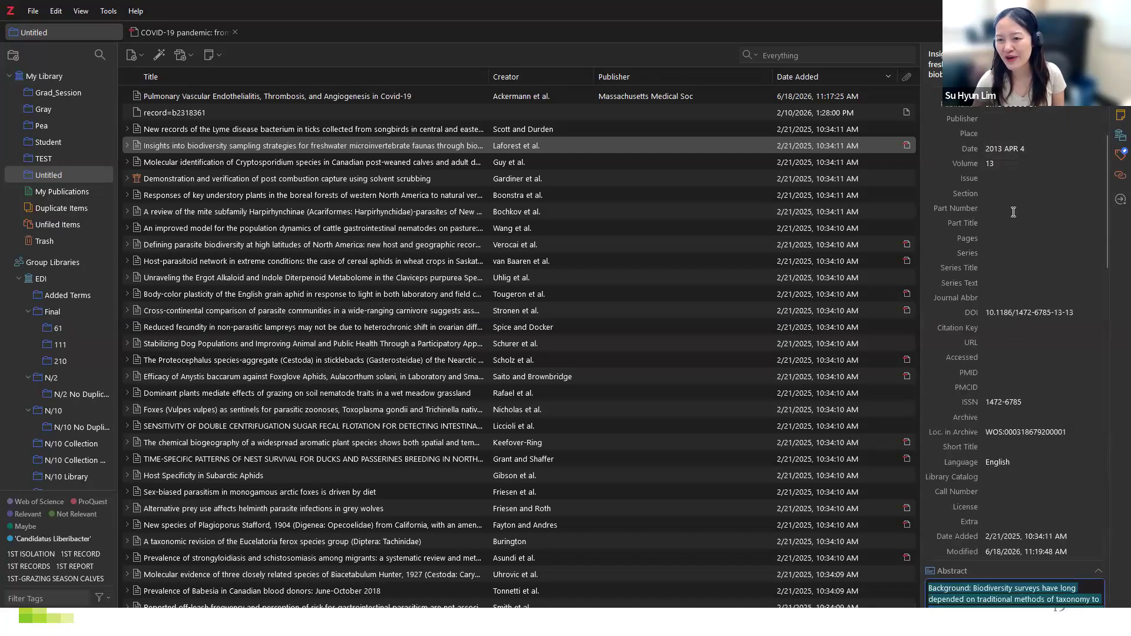
scroll(1014, 218, up, 3)
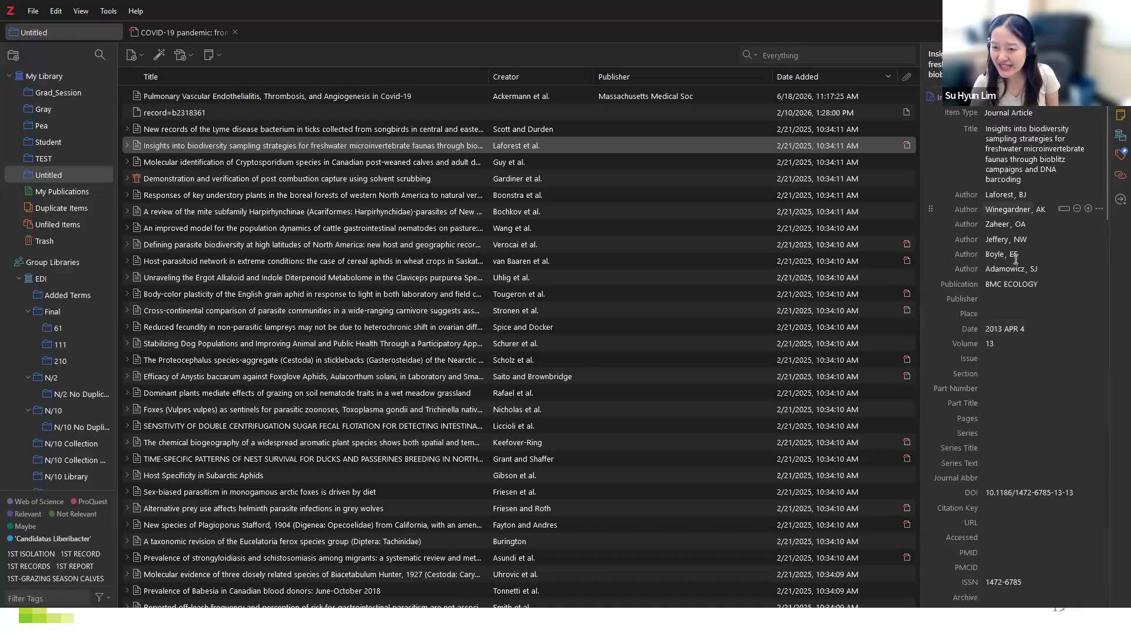
scroll(1022, 253, down, 10)
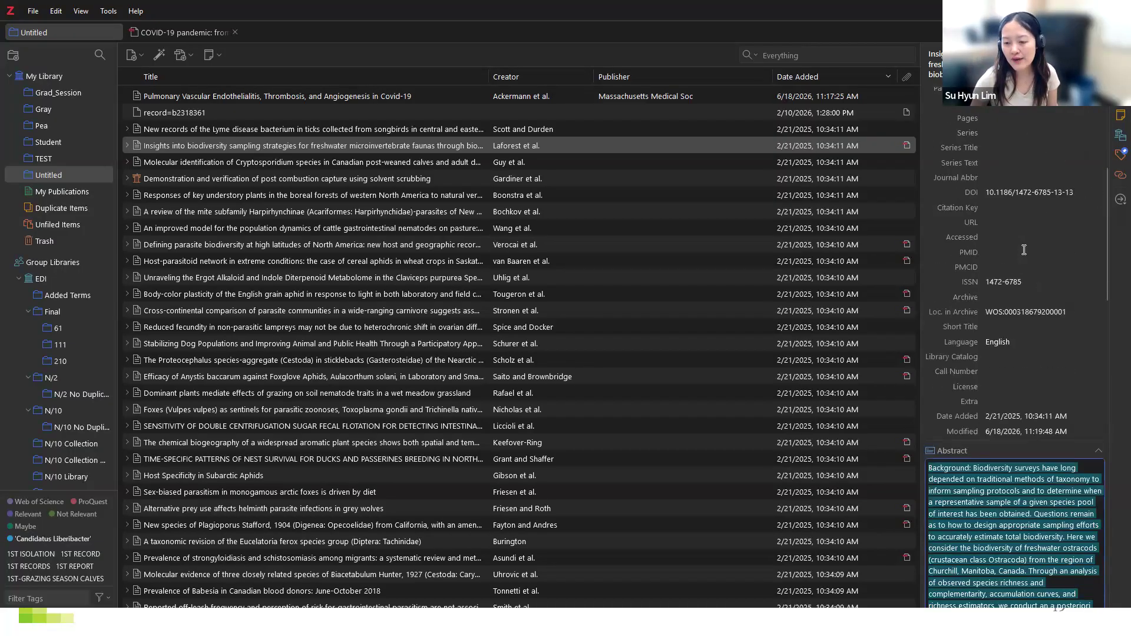
scroll(1023, 251, up, 5)
scroll(1022, 250, up, 2)
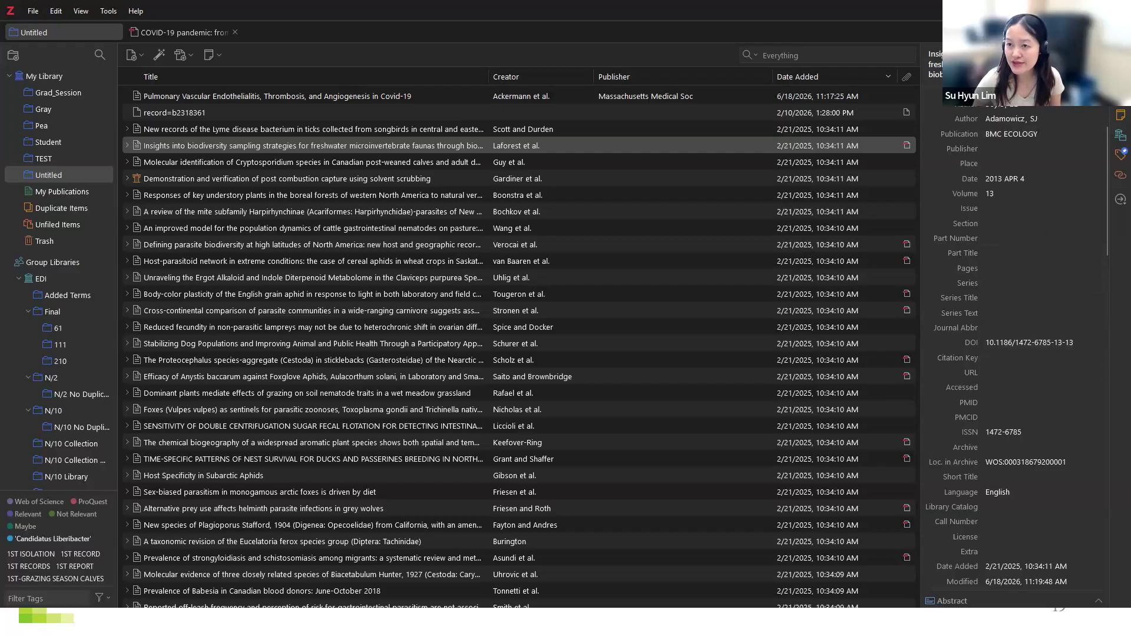
click(1063, 11)
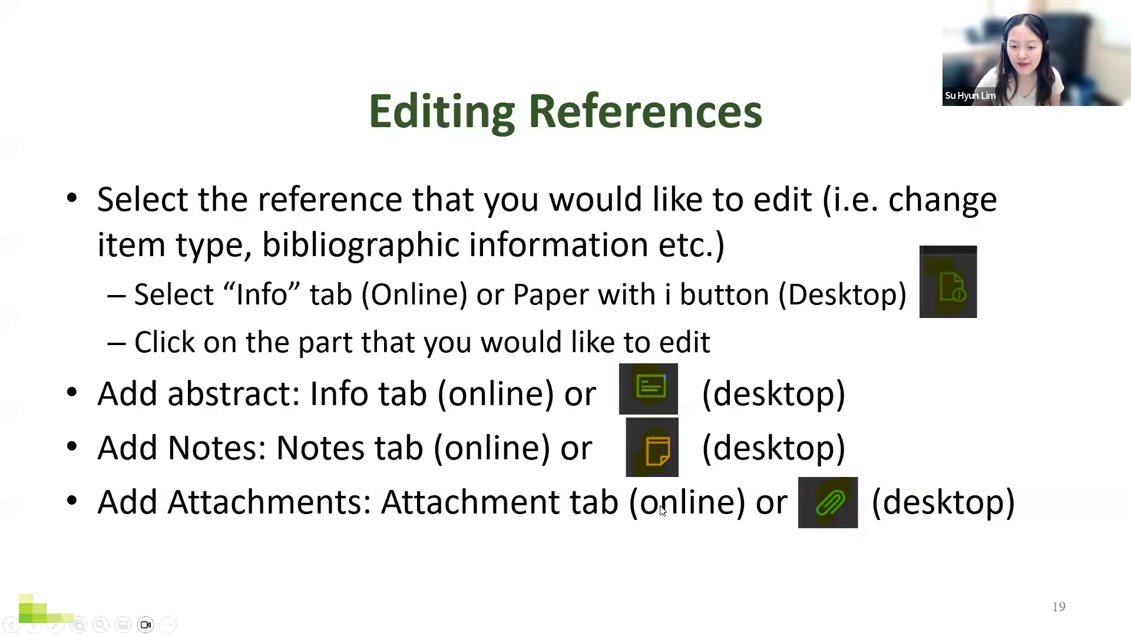
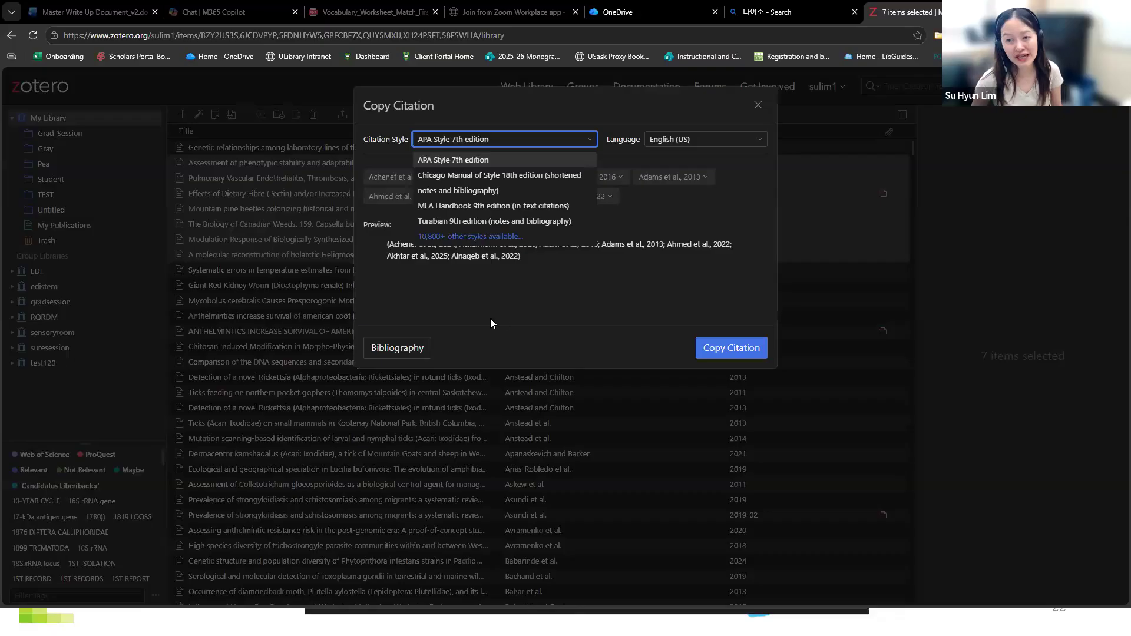
Close the citation style list in the web library, switch to the bibliography, and set its style to MLA Handbook 9th edition (in-text citations)
click(483, 318)
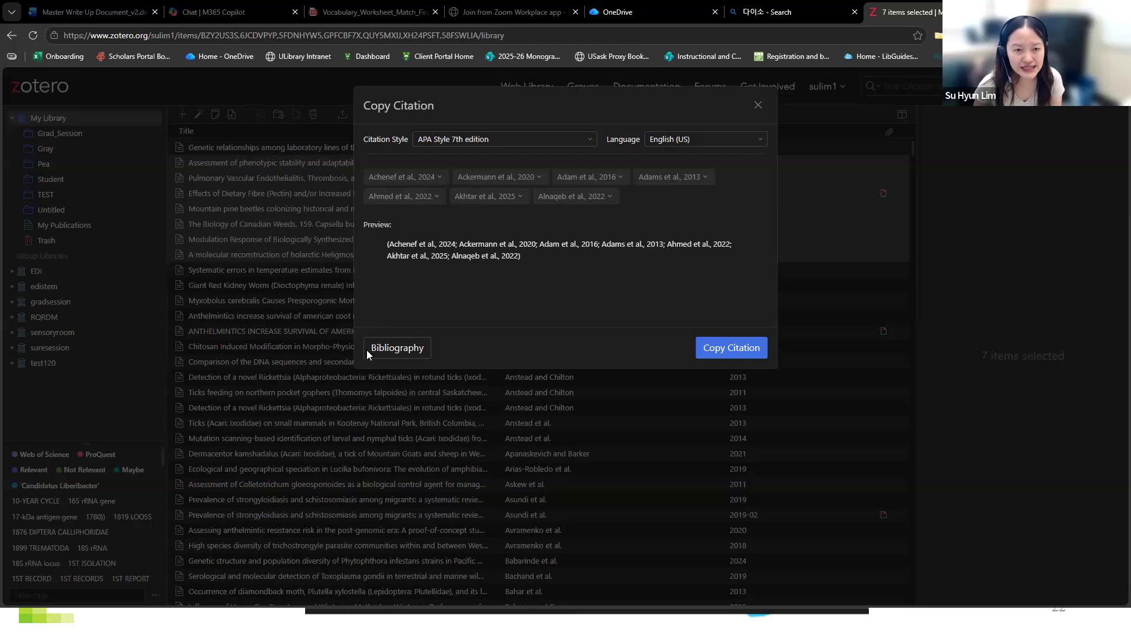
click(403, 349)
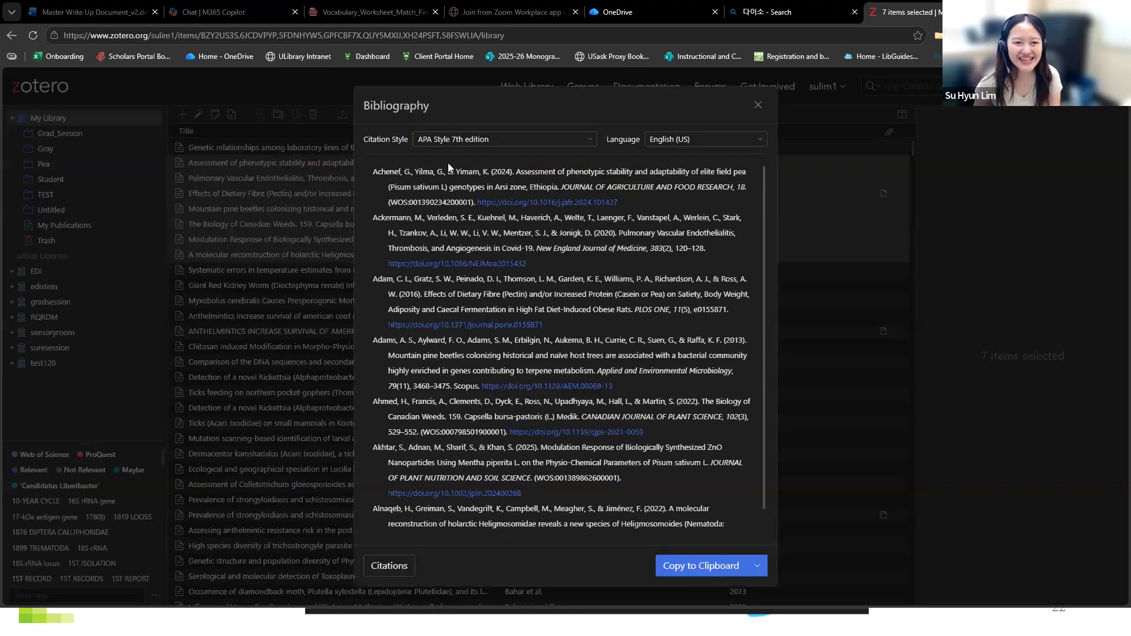
click(444, 143)
click(443, 201)
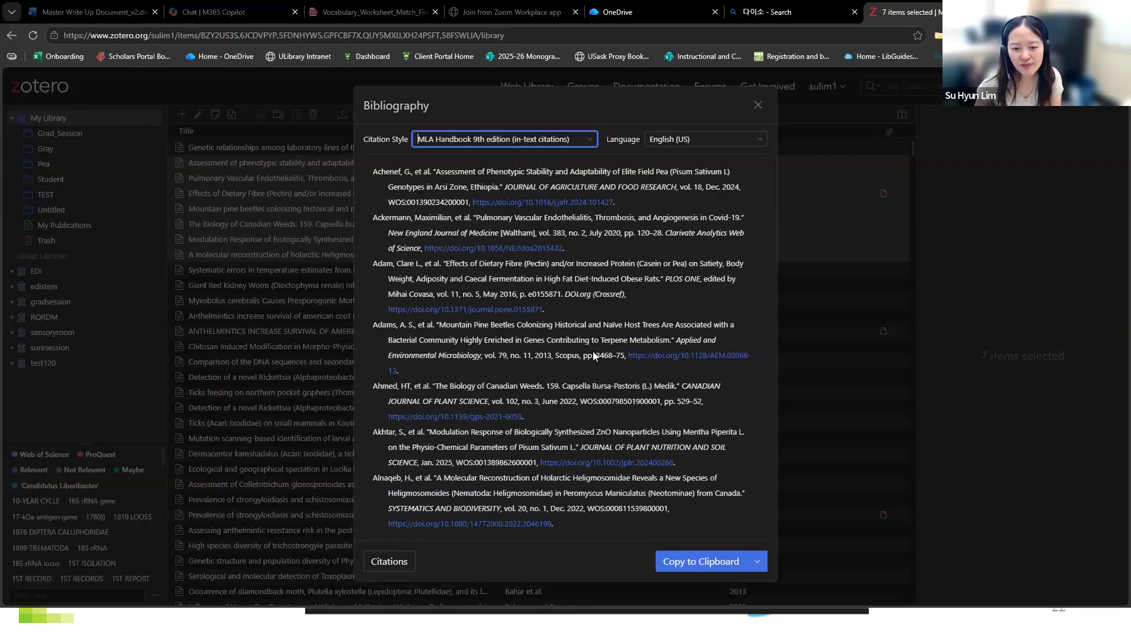
Show the bibliography's additional Copy HTML option and close the bibliography without copying it
click(758, 563)
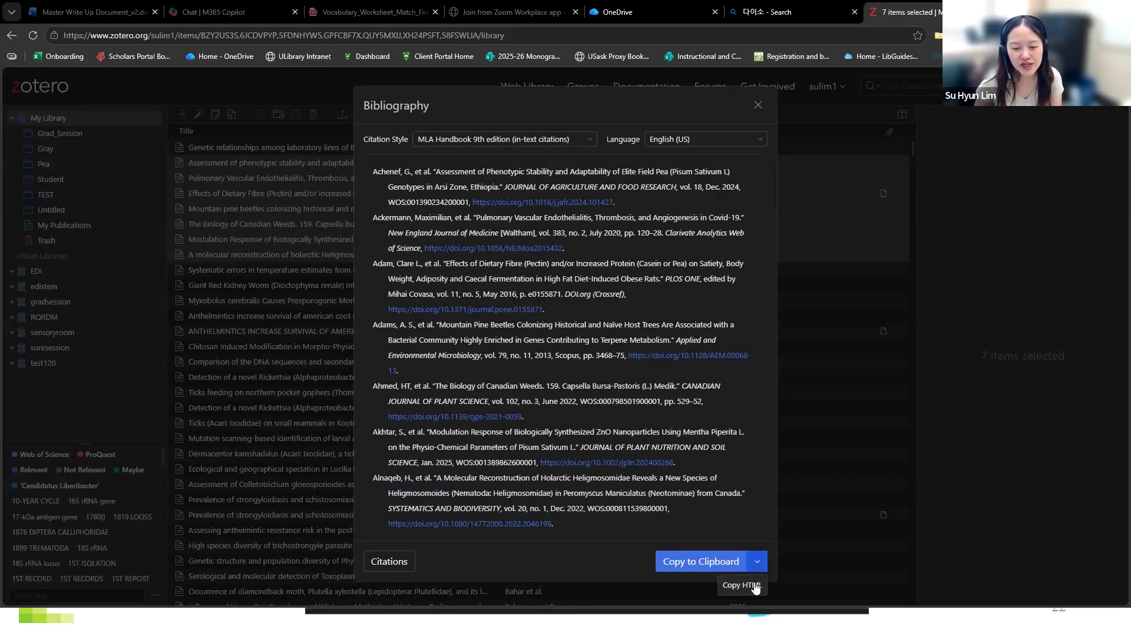
click(863, 365)
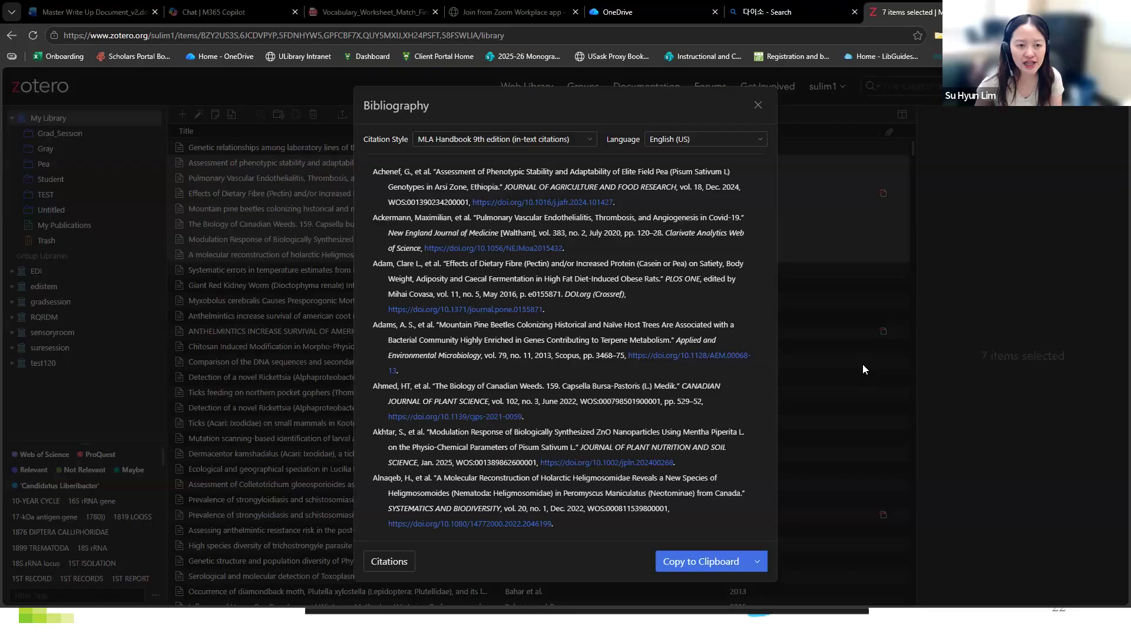
click(834, 300)
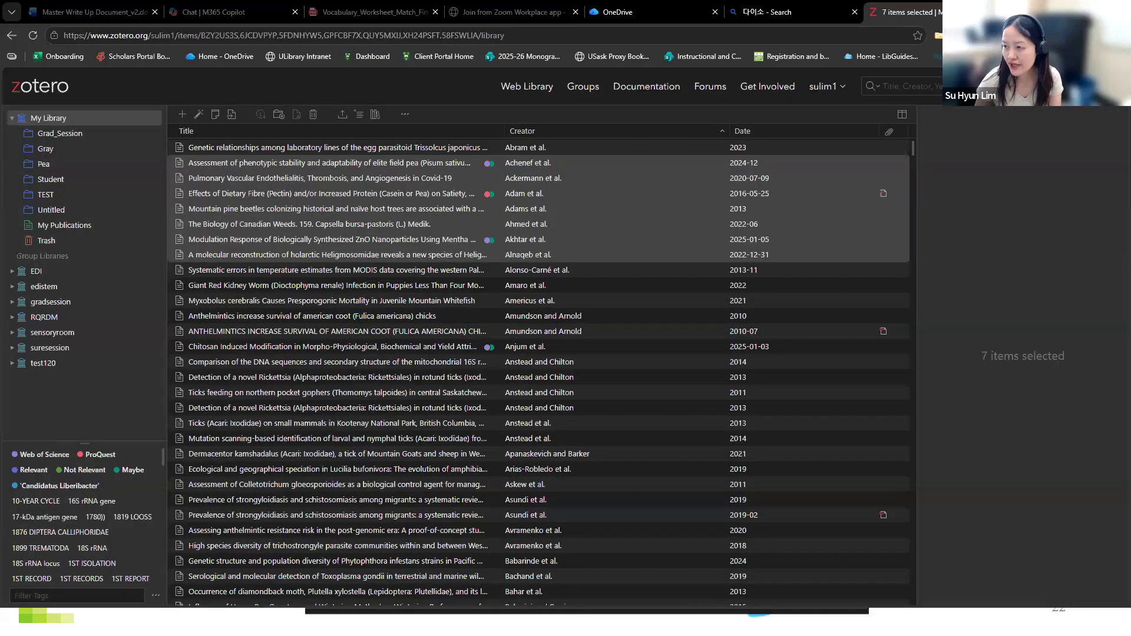
Switch to the Zotero desktop app, select six references from "Insights into biodiversity" to "An improved model", and open Create Bibliography from Items
key(alt+Tab)
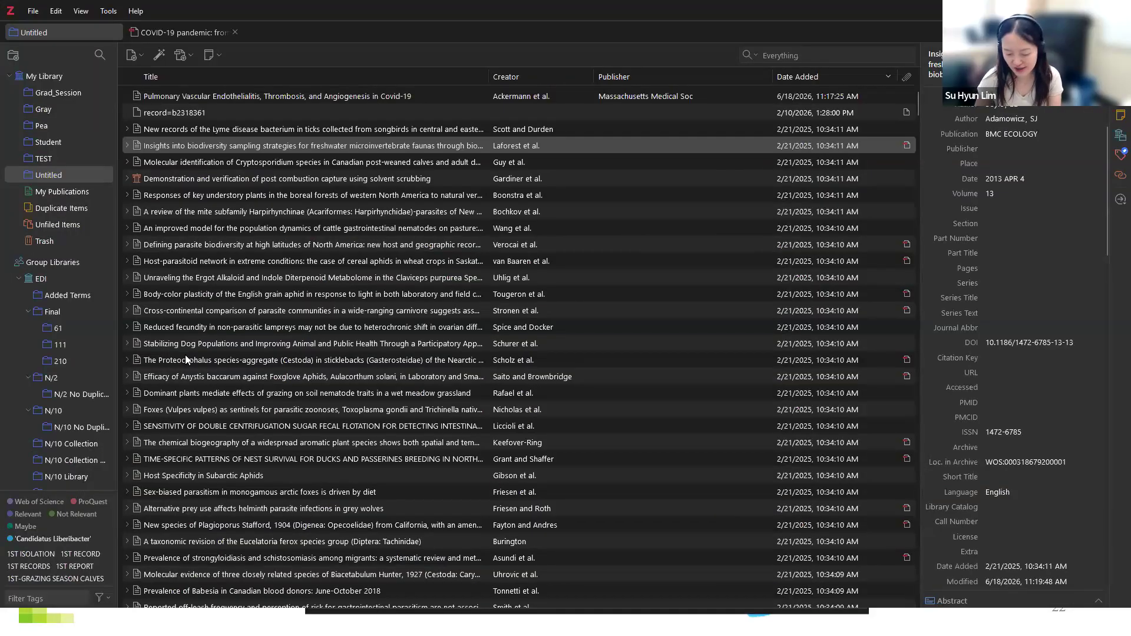
shift+click(227, 227)
right_click(235, 209)
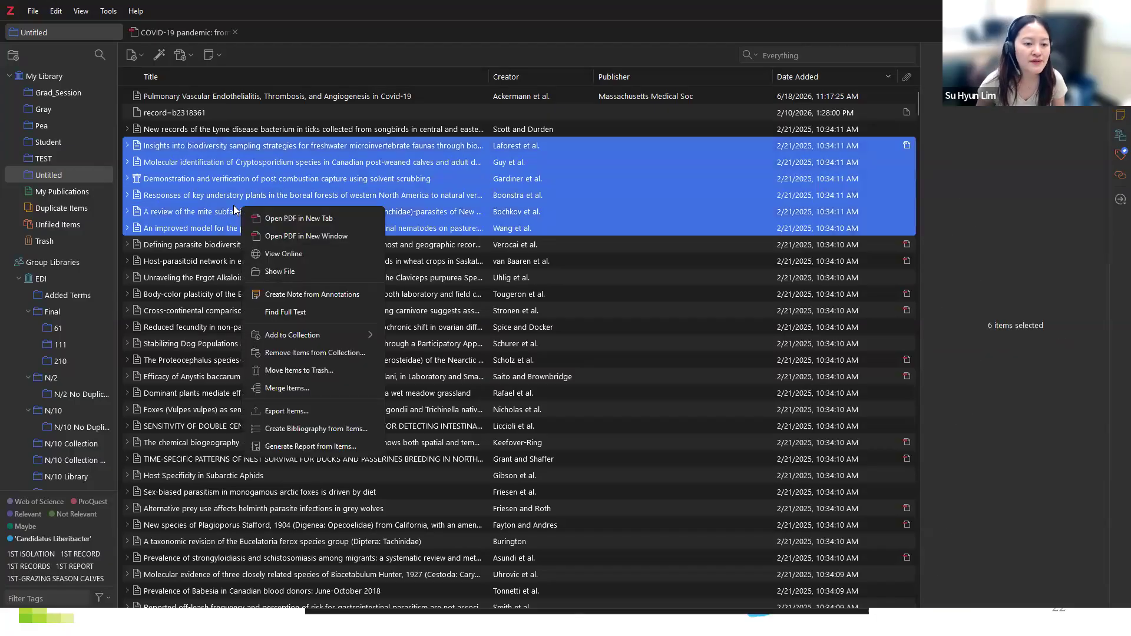
right_click(287, 164)
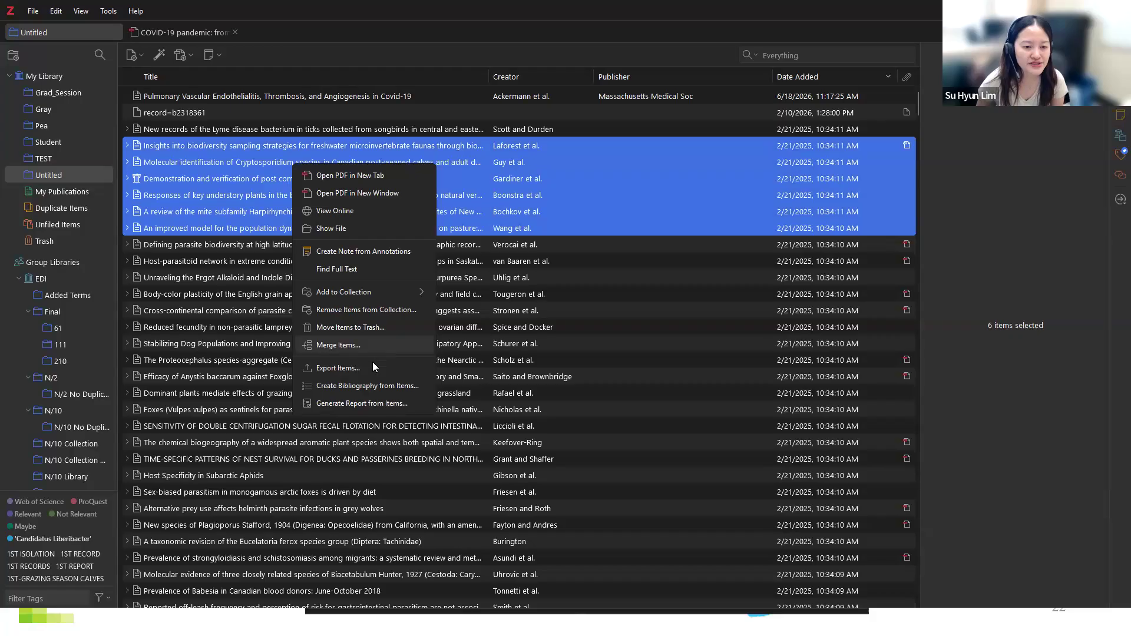
click(368, 386)
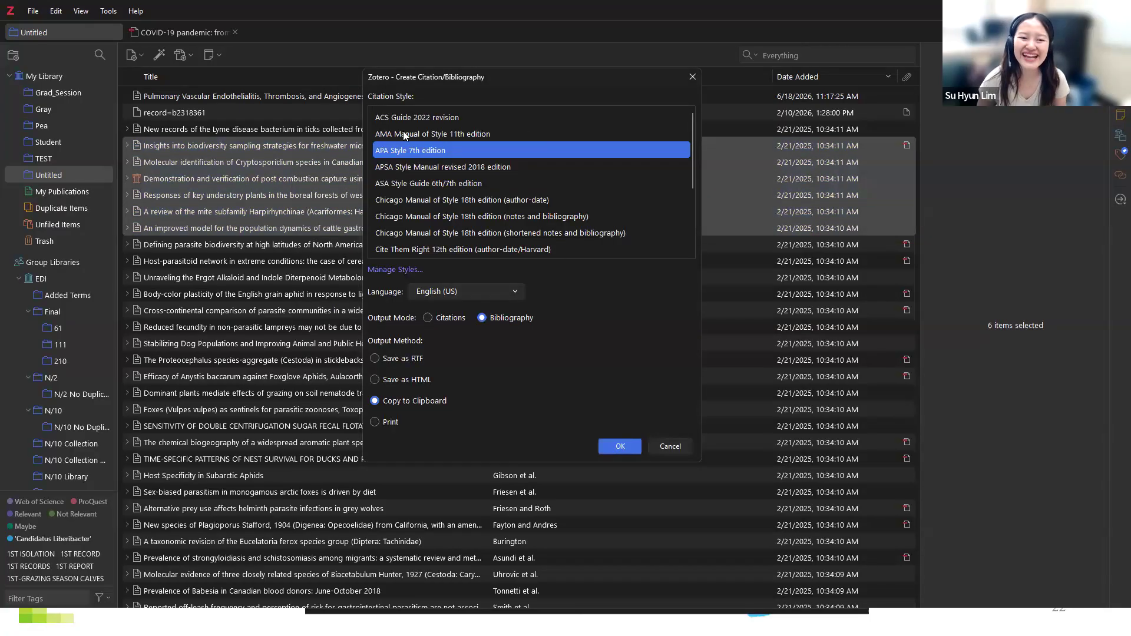
Look through the available citation styles for the bibliography and cancel its creation
scroll(395, 173, down, 2)
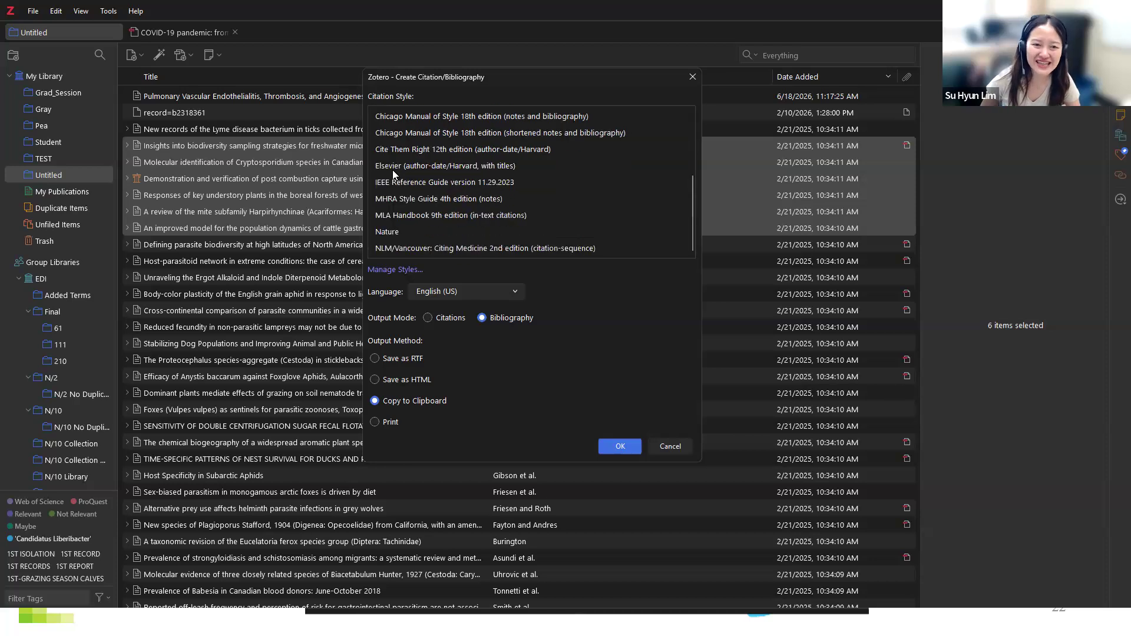
scroll(392, 172, up, 2)
scroll(398, 224, down, 2)
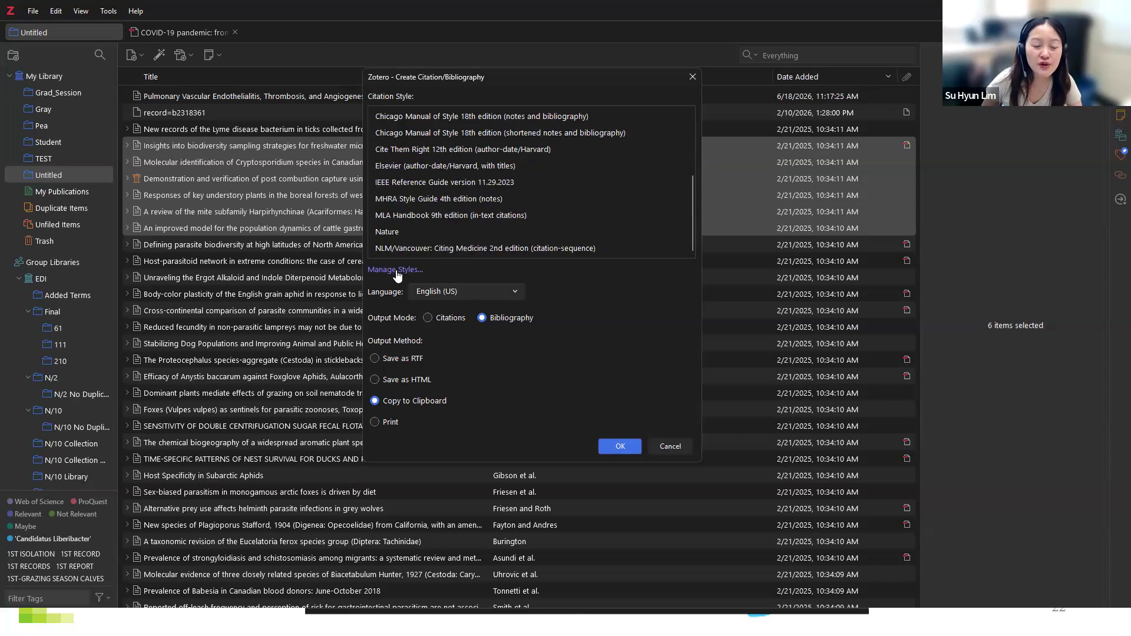
scroll(448, 246, up, 2)
scroll(449, 247, down, 2)
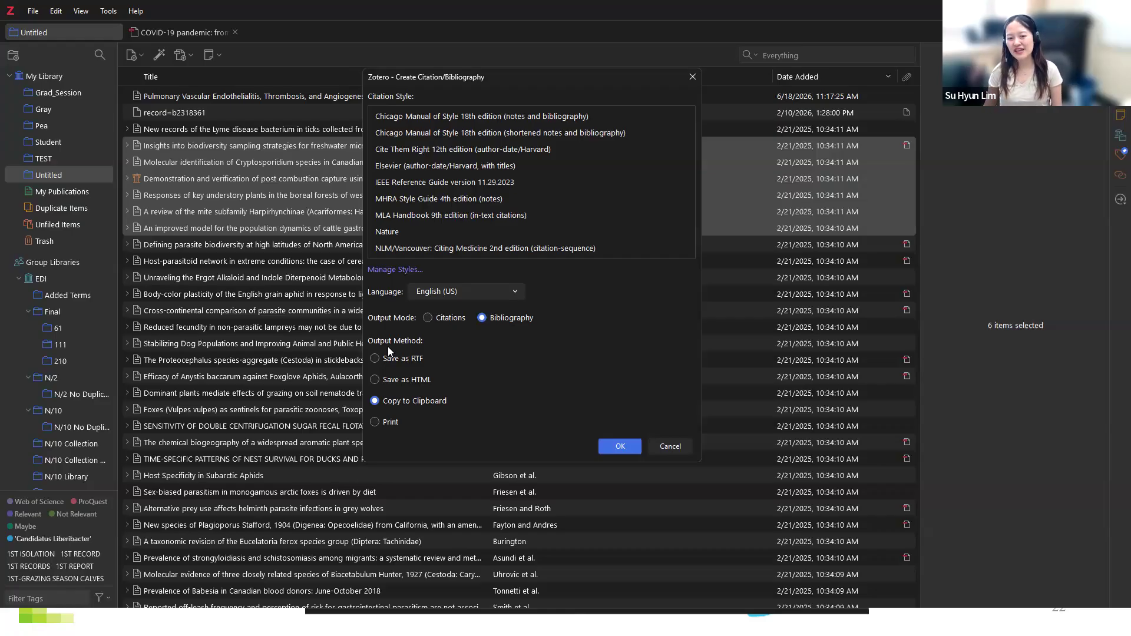
click(678, 450)
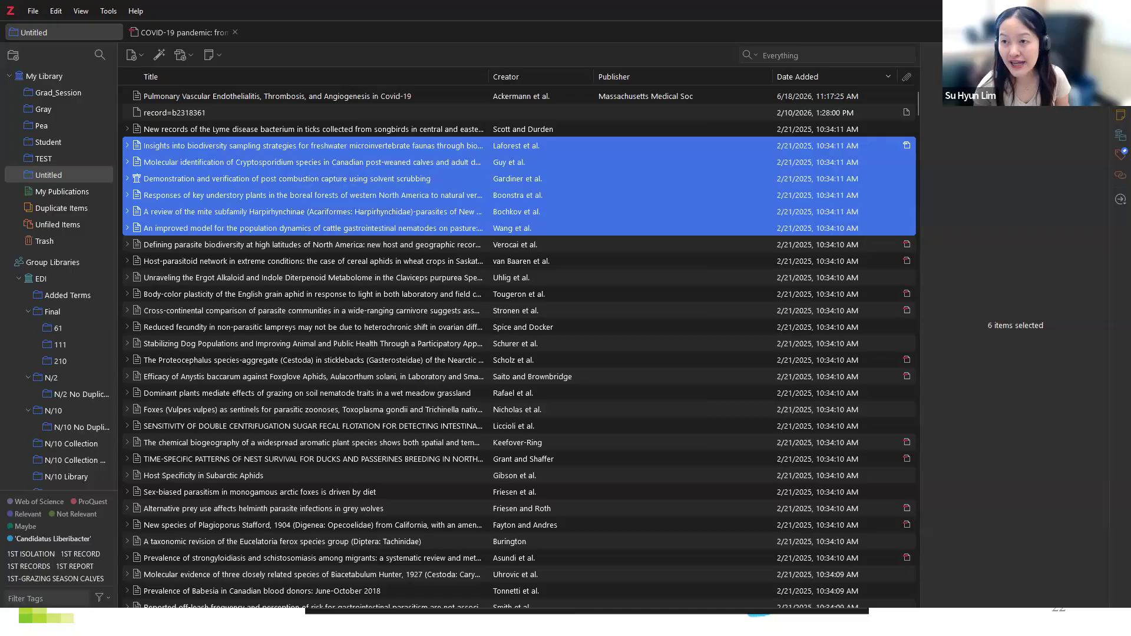
key(alt+Tab)
key(alt+Tab)
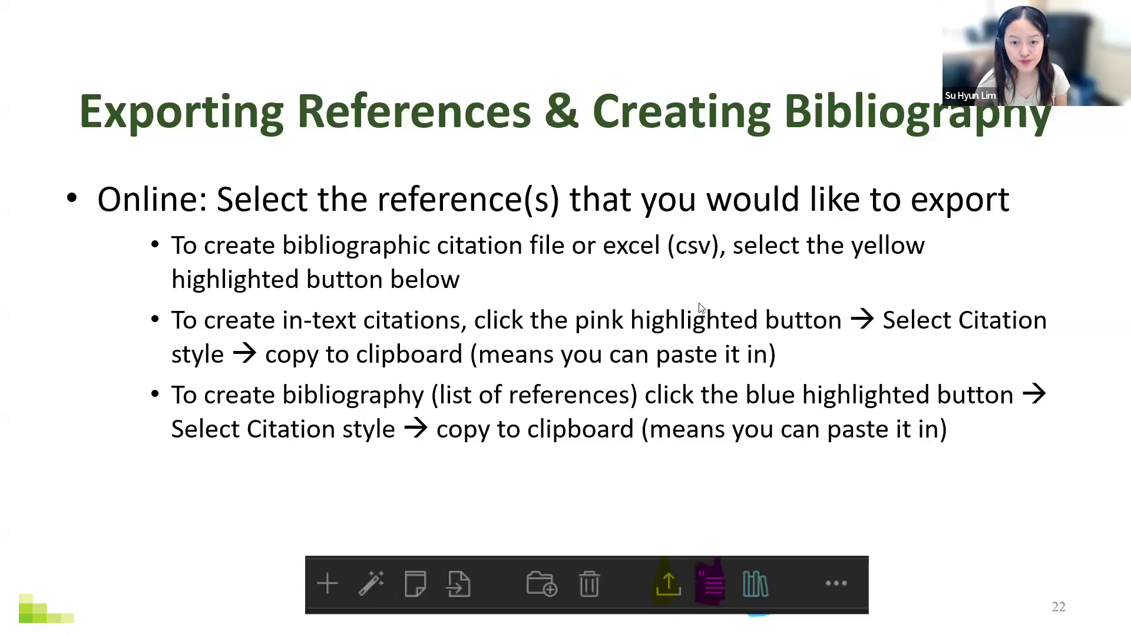
key(Right)
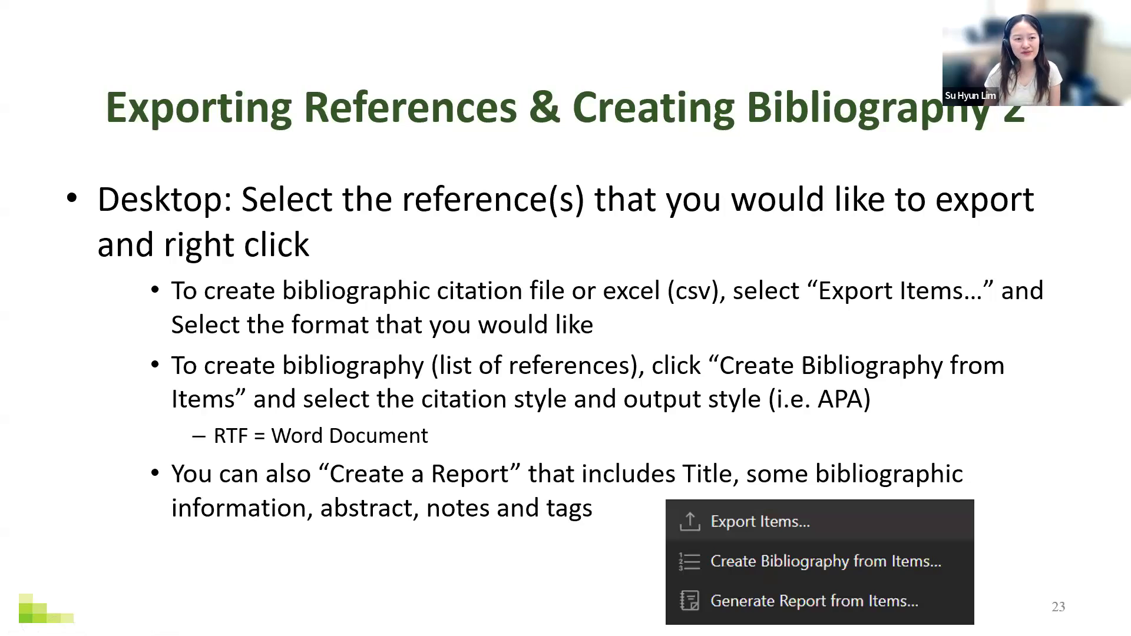
key(Right)
key(Right)
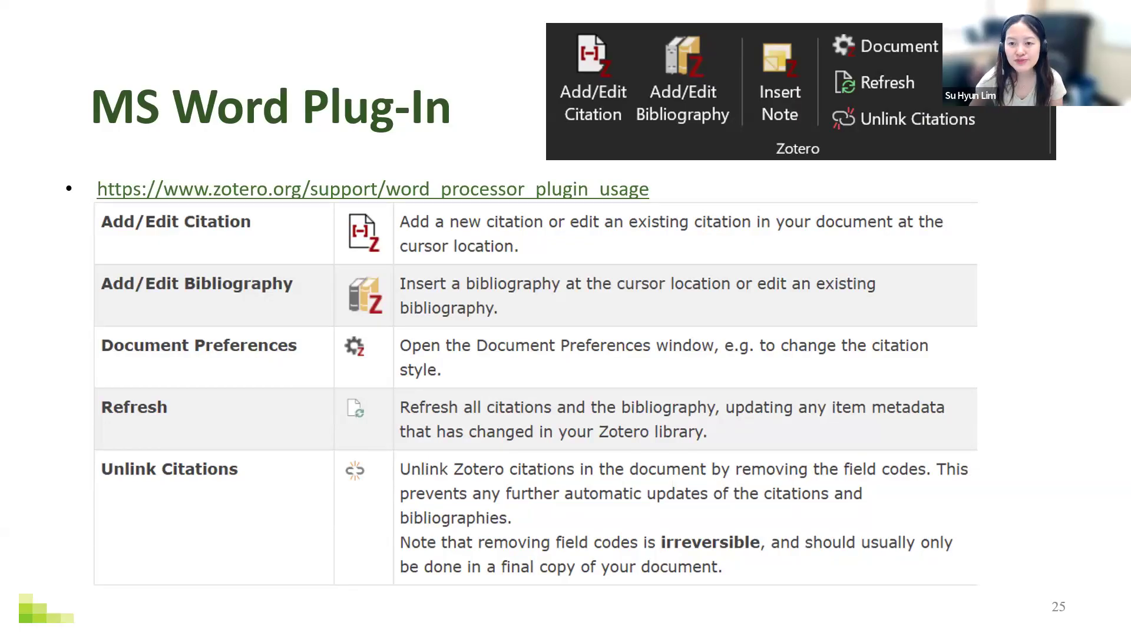
Switch to the blank document in Microsoft Word
key(alt+Tab)
click(847, 93)
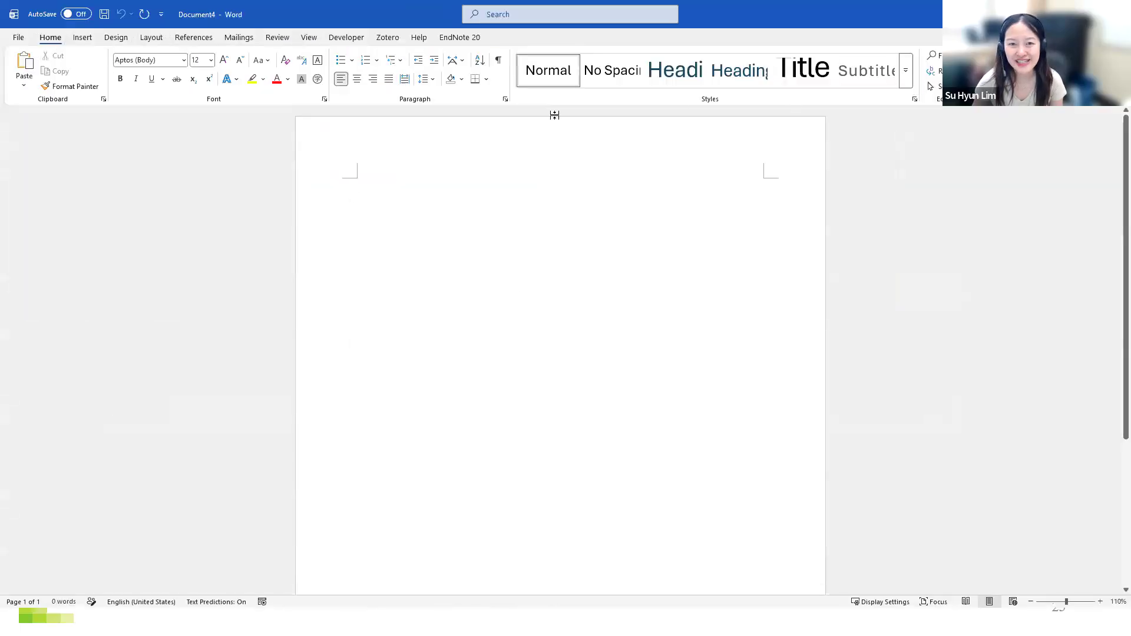
Show Word's Zotero plug-in commands and the Developer commands
click(387, 38)
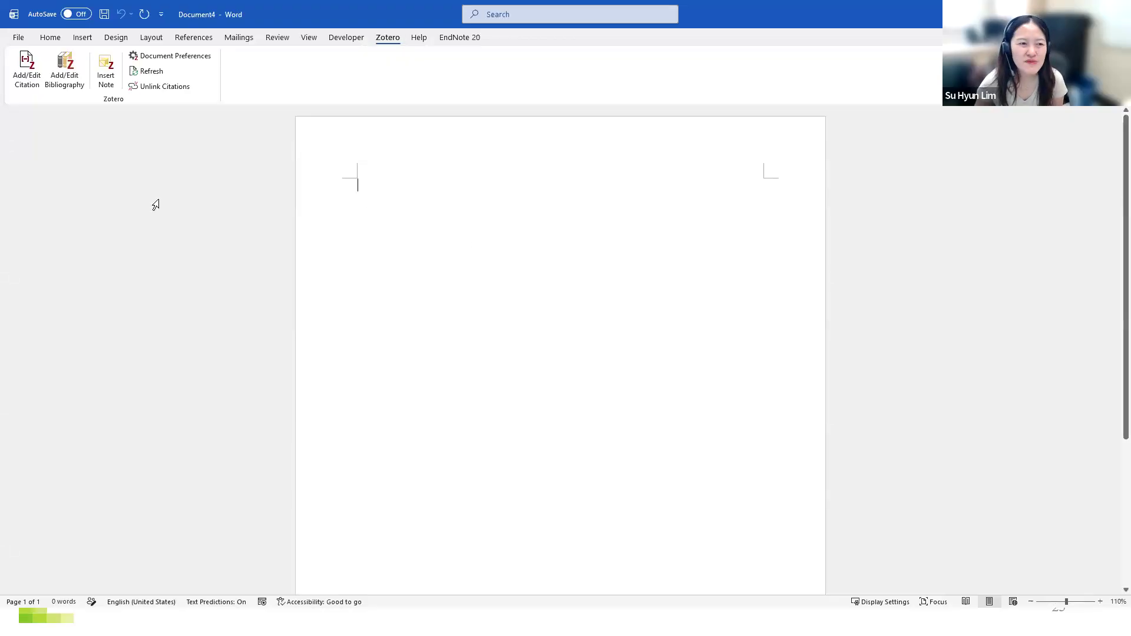
click(348, 39)
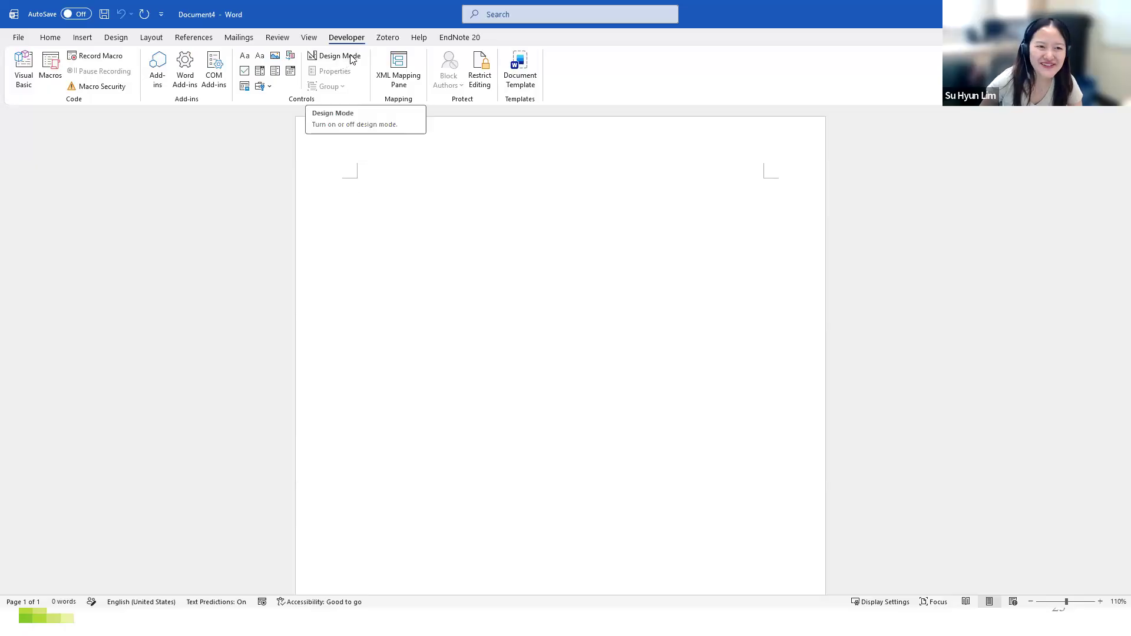
right_click(559, 38)
key(Escape)
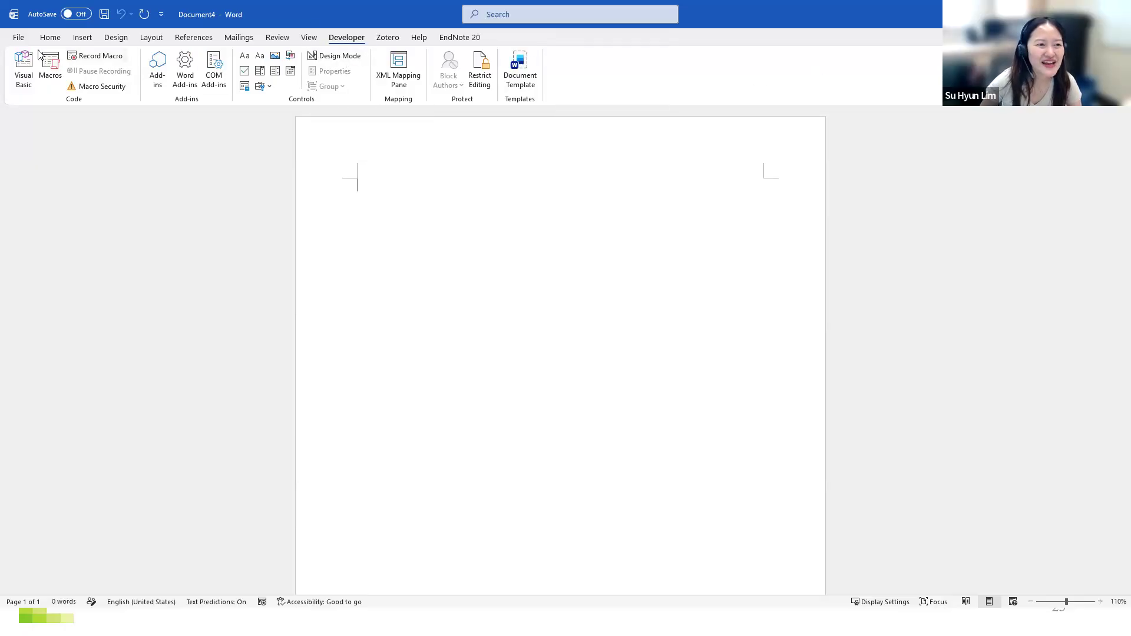
Open Word Options, check the Developer entry among the main tabs in Customize Ribbon, and close the options
click(18, 38)
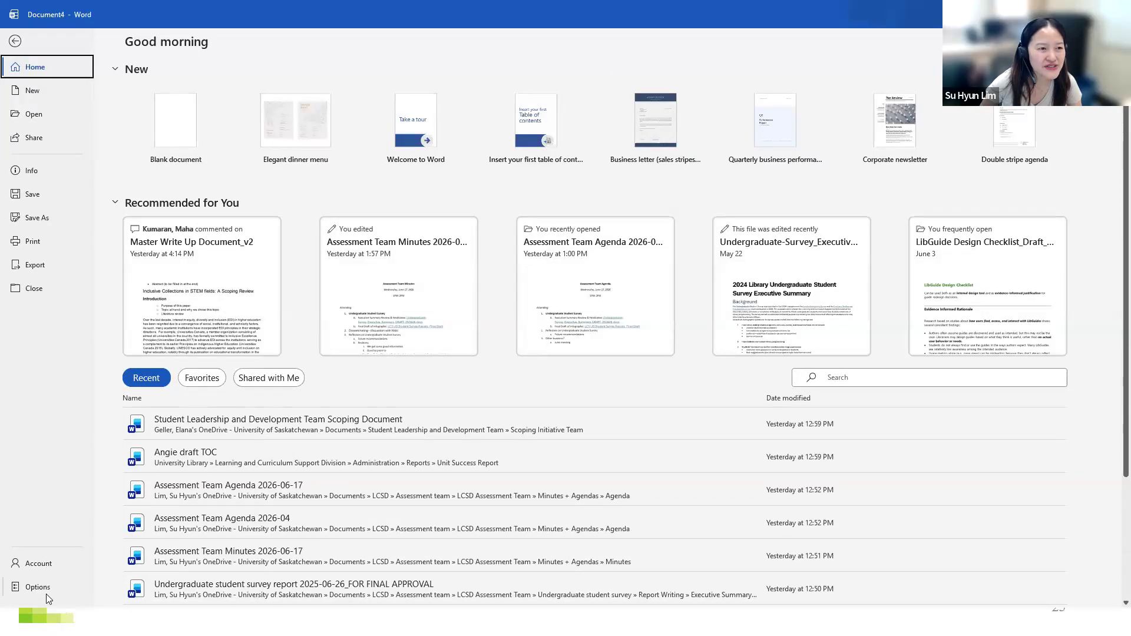
click(15, 41)
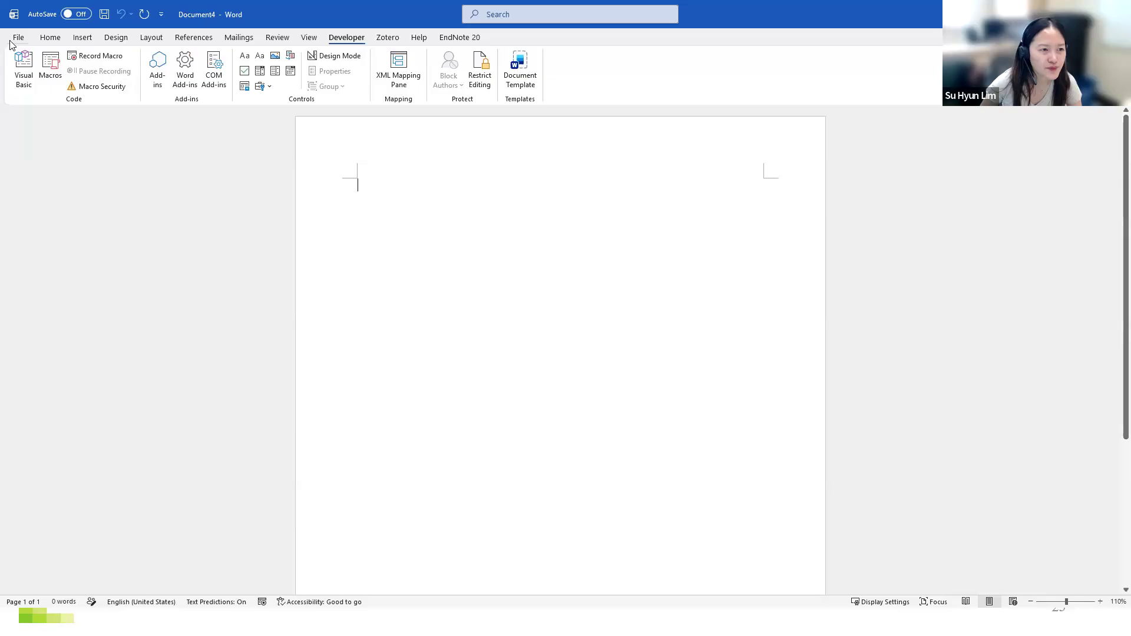
click(15, 43)
click(37, 586)
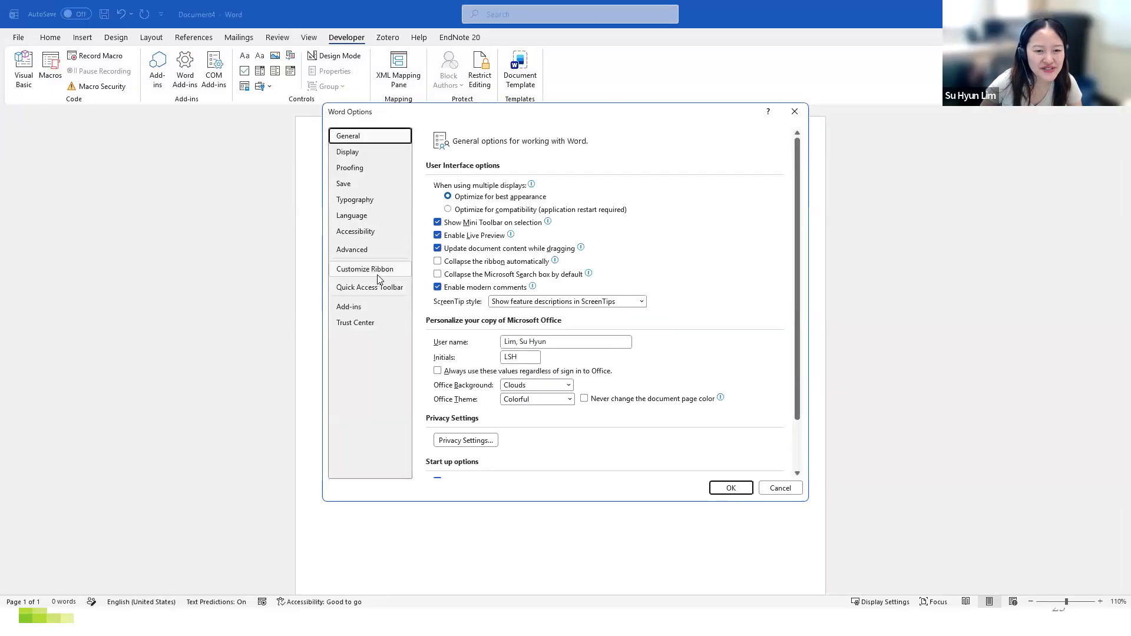
click(377, 274)
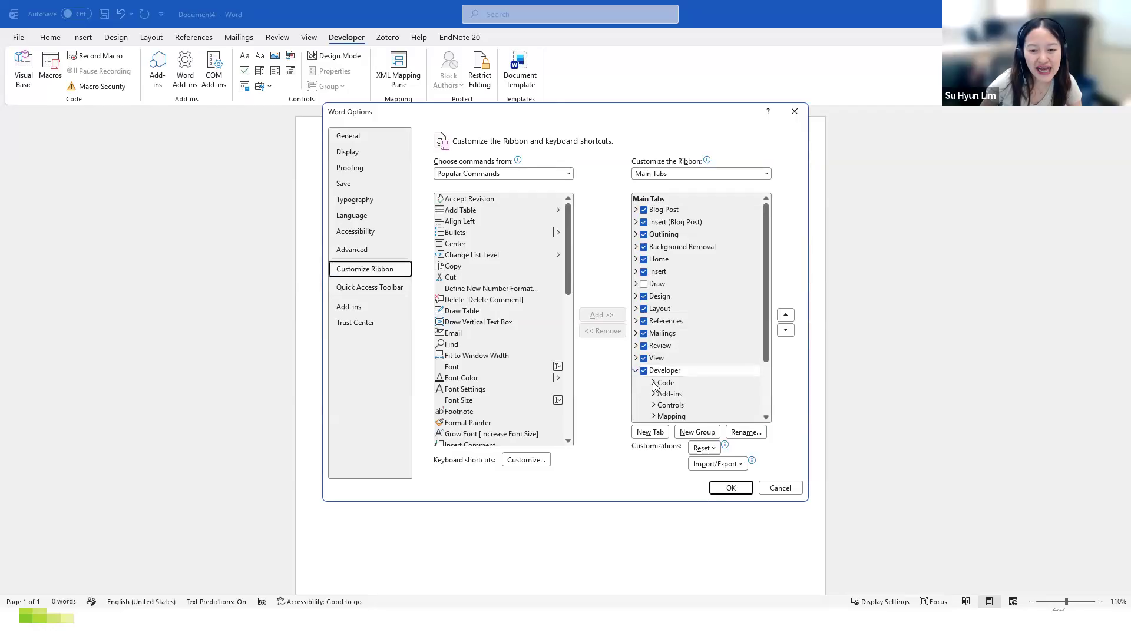
click(730, 488)
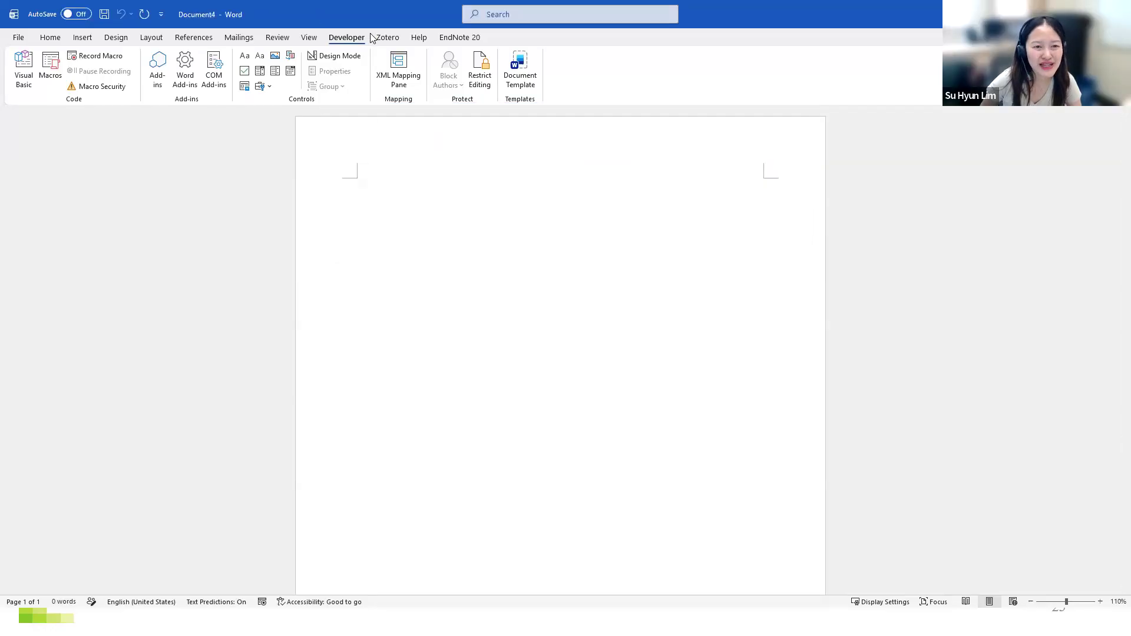
View My Add-ins in the Office Add-ins window and close it
click(164, 75)
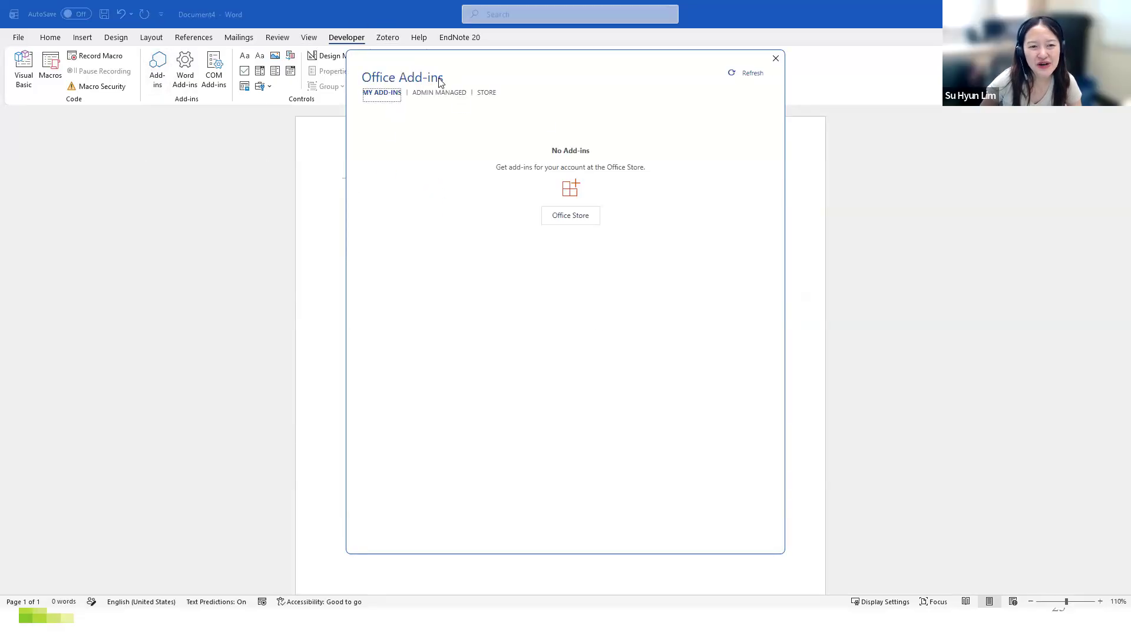
click(429, 97)
click(382, 93)
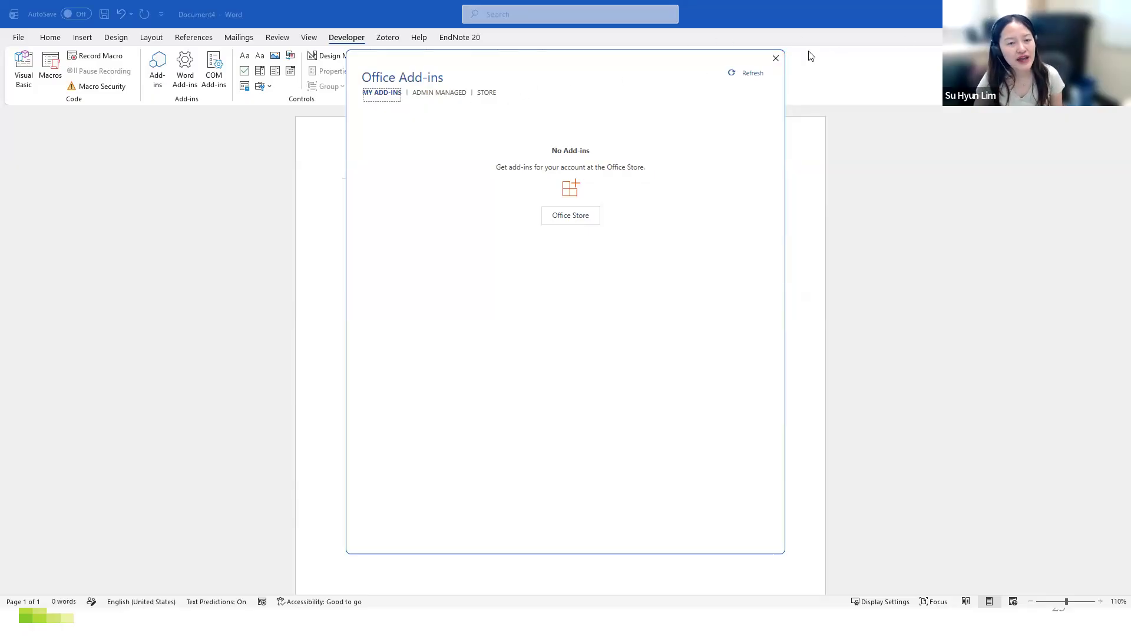
click(775, 58)
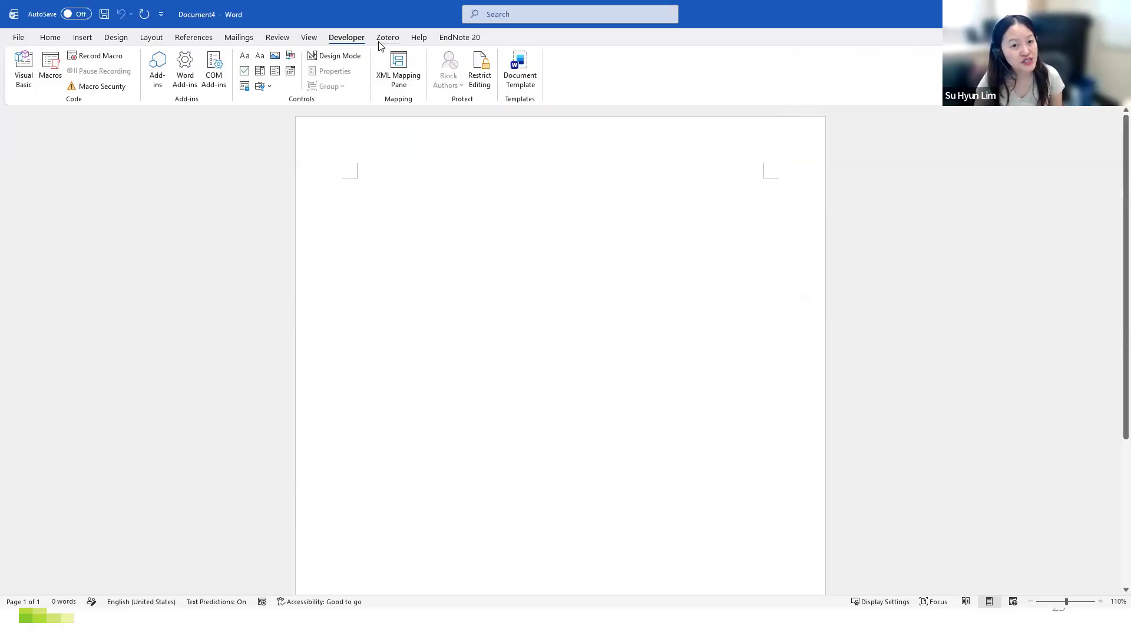
Enter the sample text "Afjadkf ajhkdfahdfjadf" and start a Zotero citation after it in APA Style 7th edition
click(382, 40)
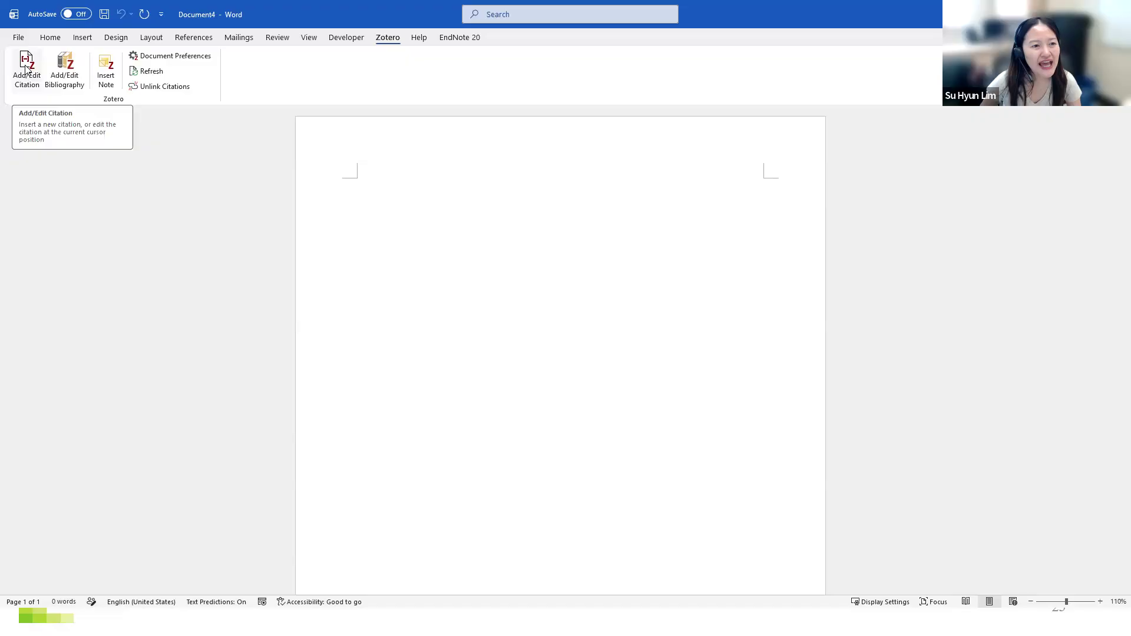
text(Afjadkf ajhkdfahdfjadf)
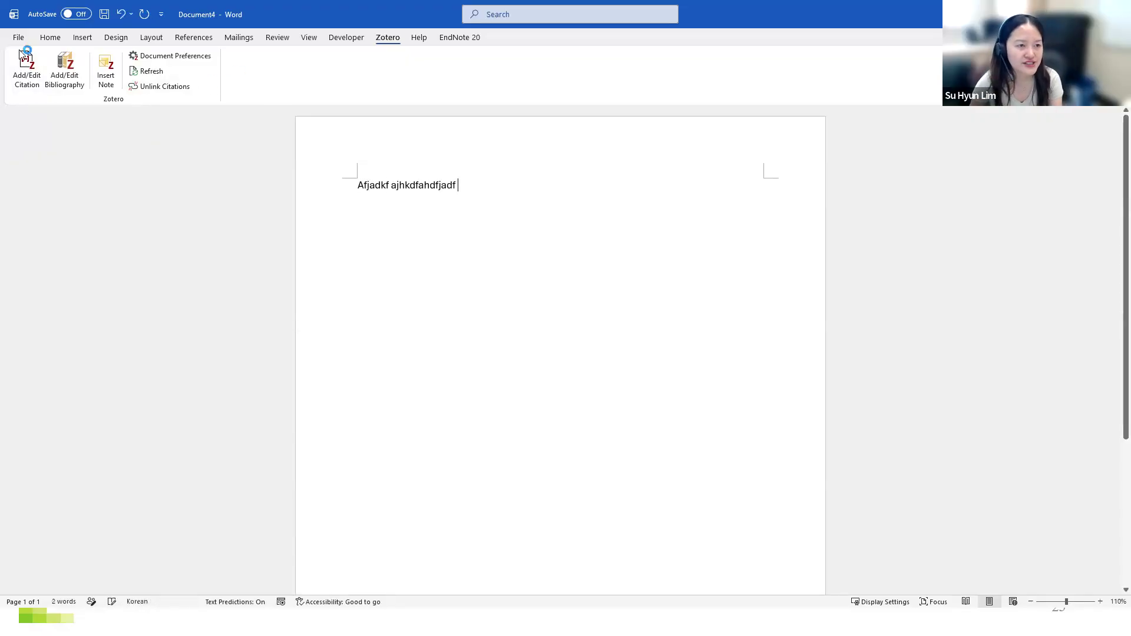
click(27, 69)
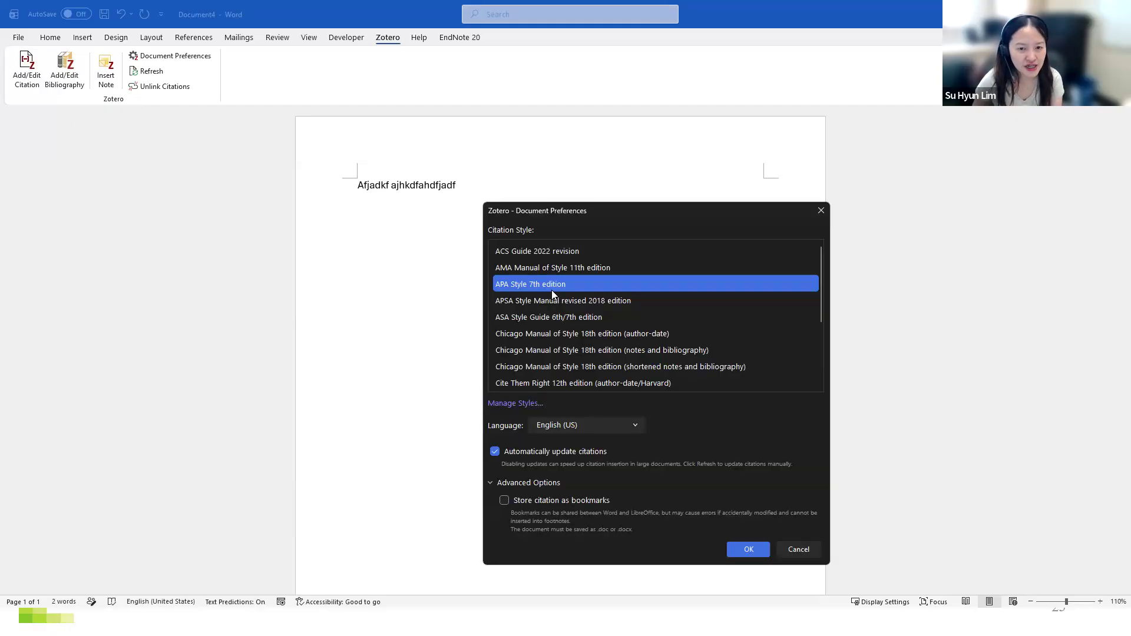
click(733, 552)
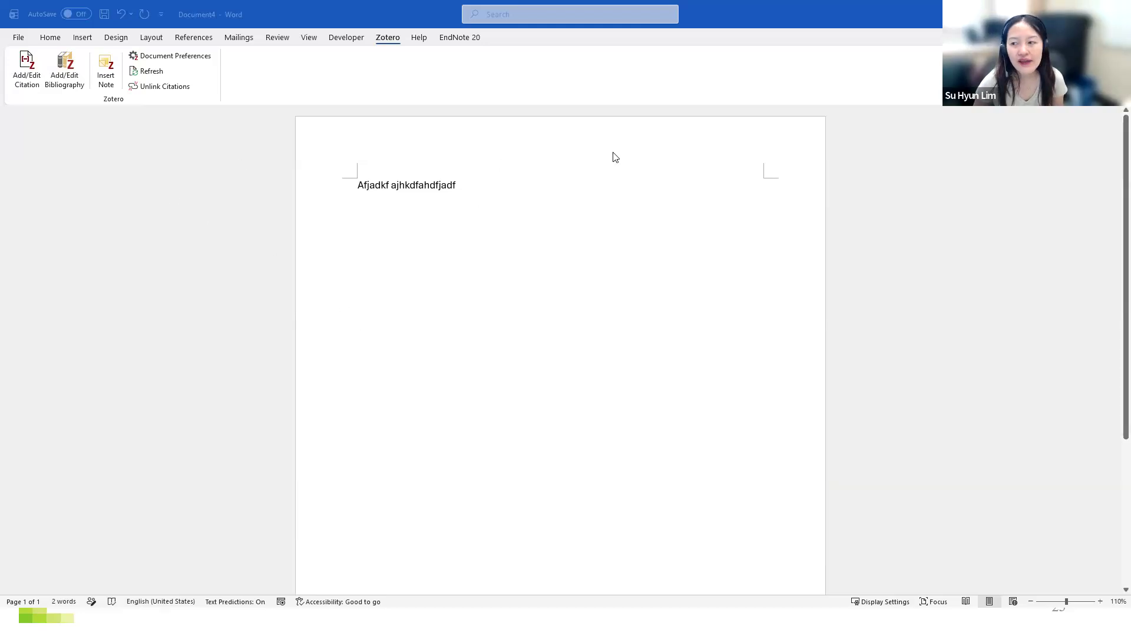
click(15, 59)
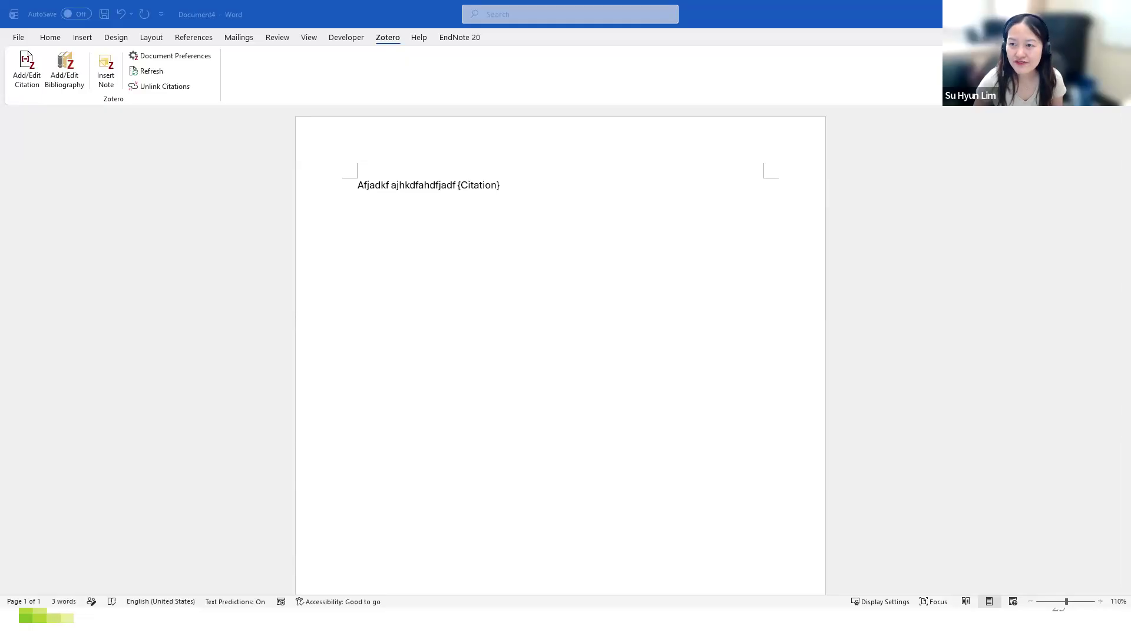
Switch to the presentation, go through the slides on adding and customizing in-text citations and adding a bibliography, and return to Word
key(alt+Tab)
key(Right)
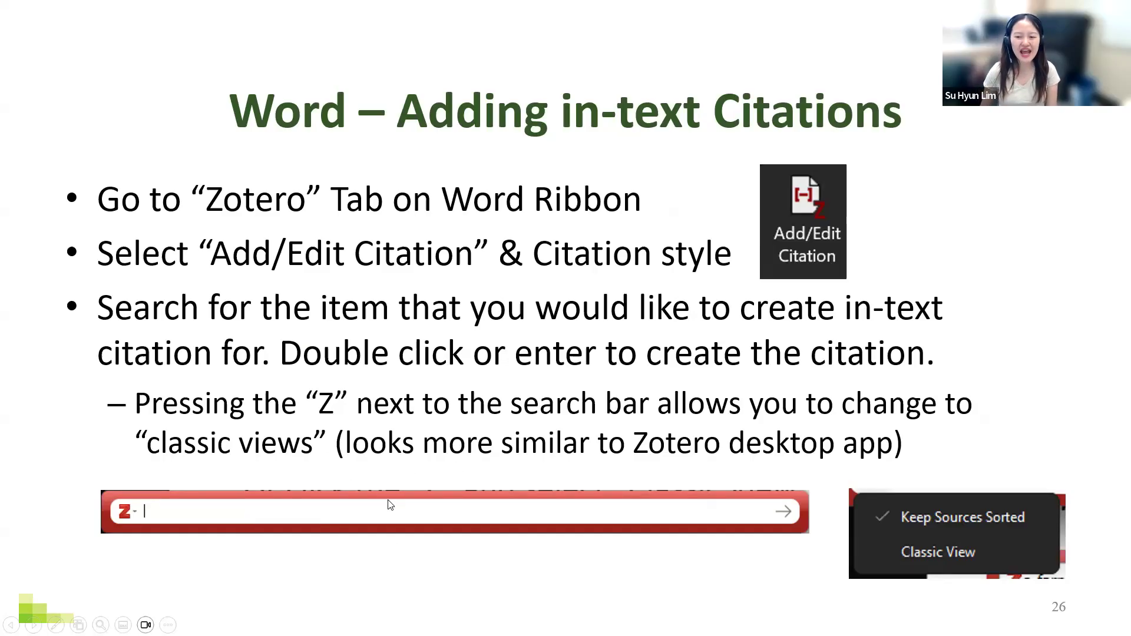
key(Right)
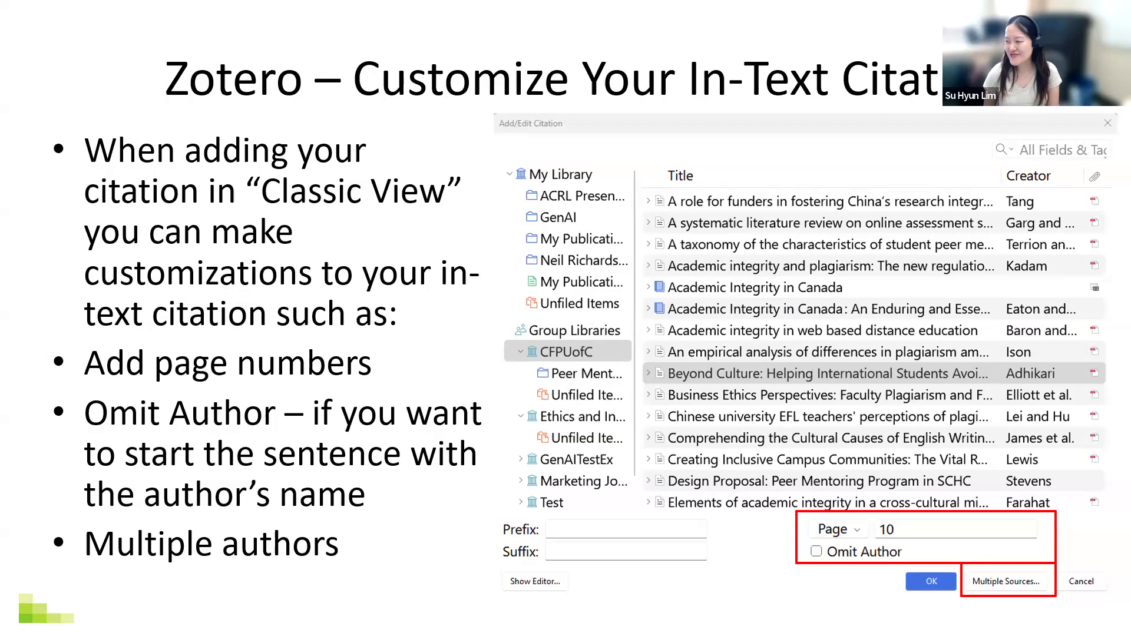
key(Right)
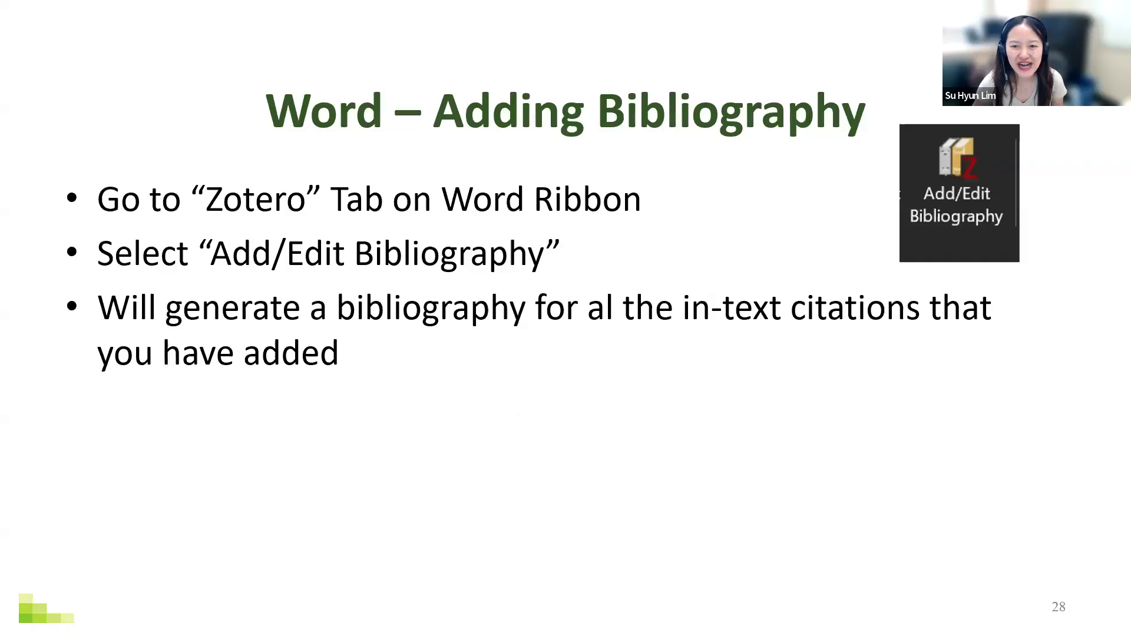
key(Right)
key(Left)
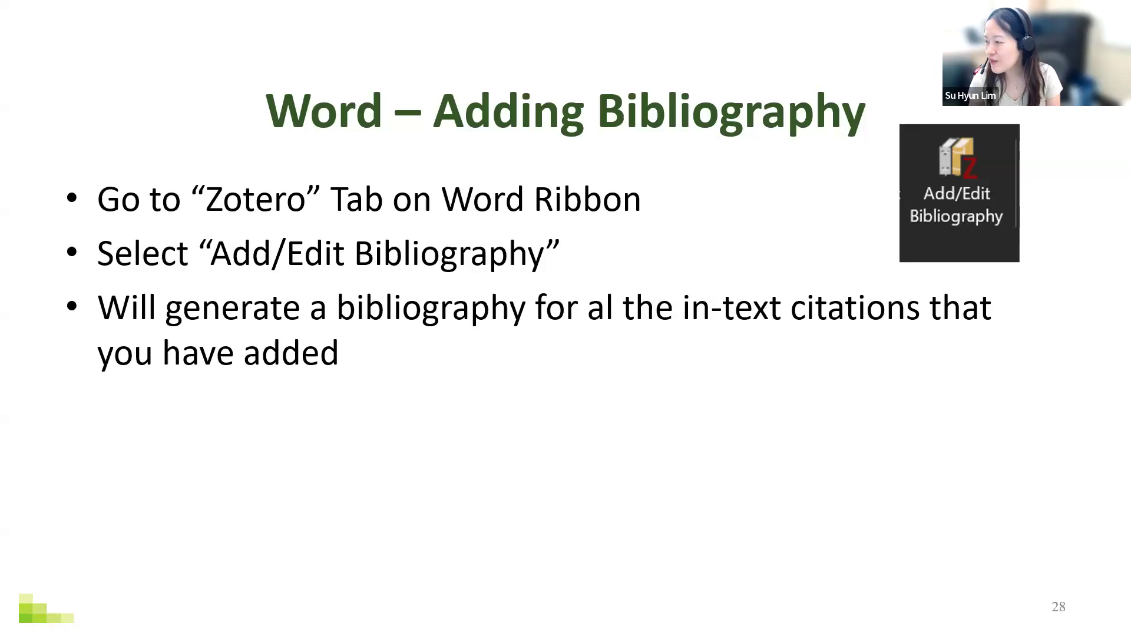
key(alt+Tab)
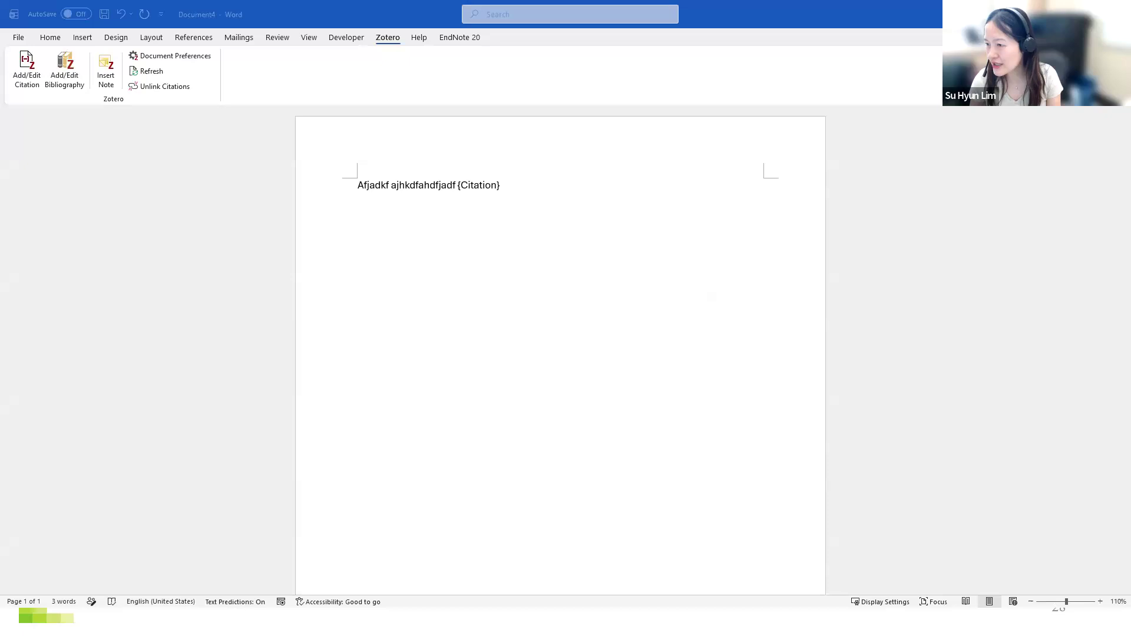
Insert an in-text citation after the sample text for the four library references dated 2015, 2017, 2011 and 2022
click(32, 72)
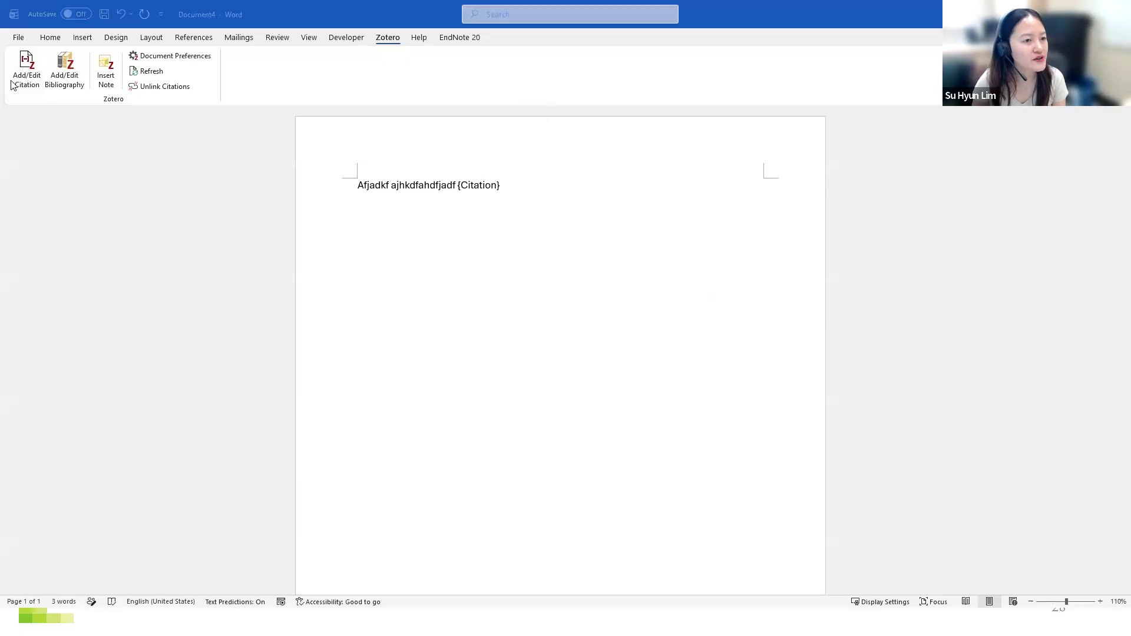
click(24, 60)
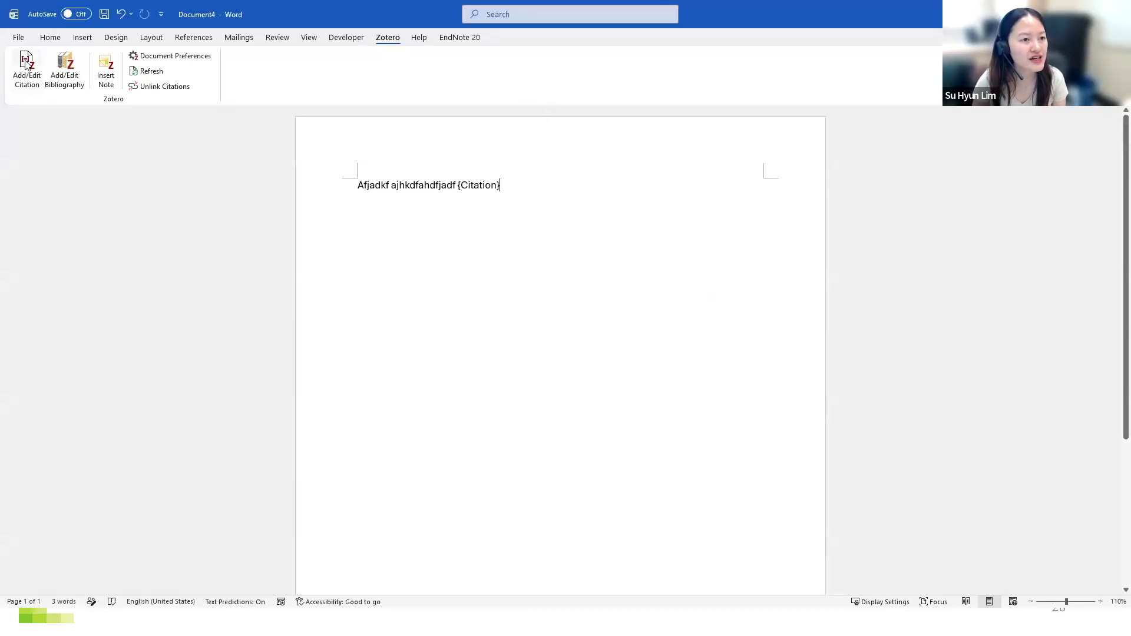
click(519, 364)
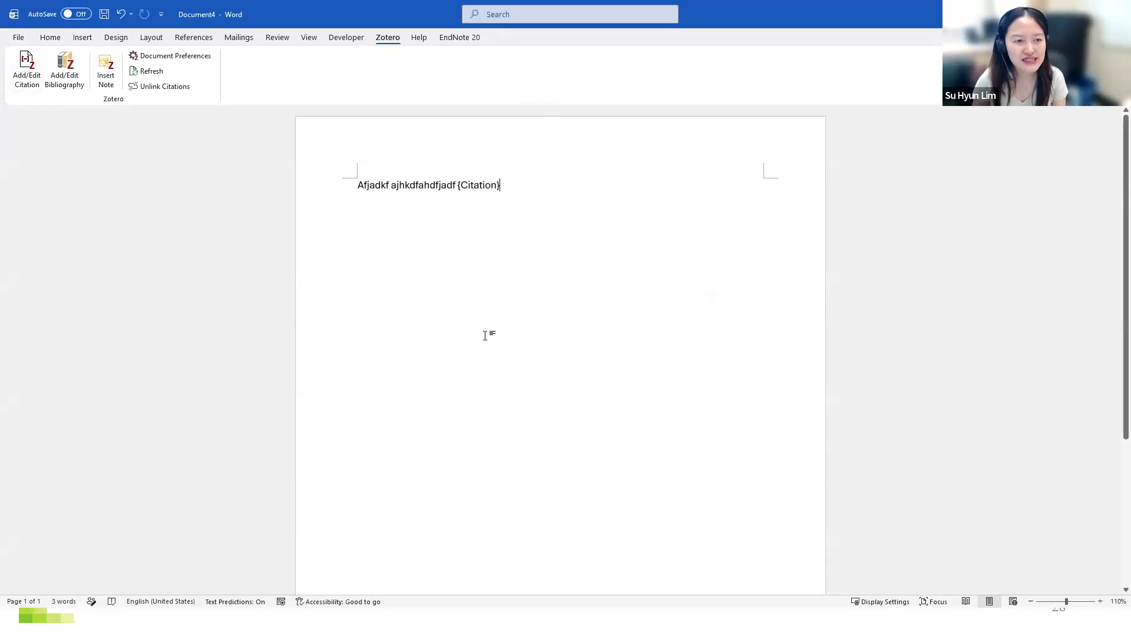
click(78, 76)
click(36, 70)
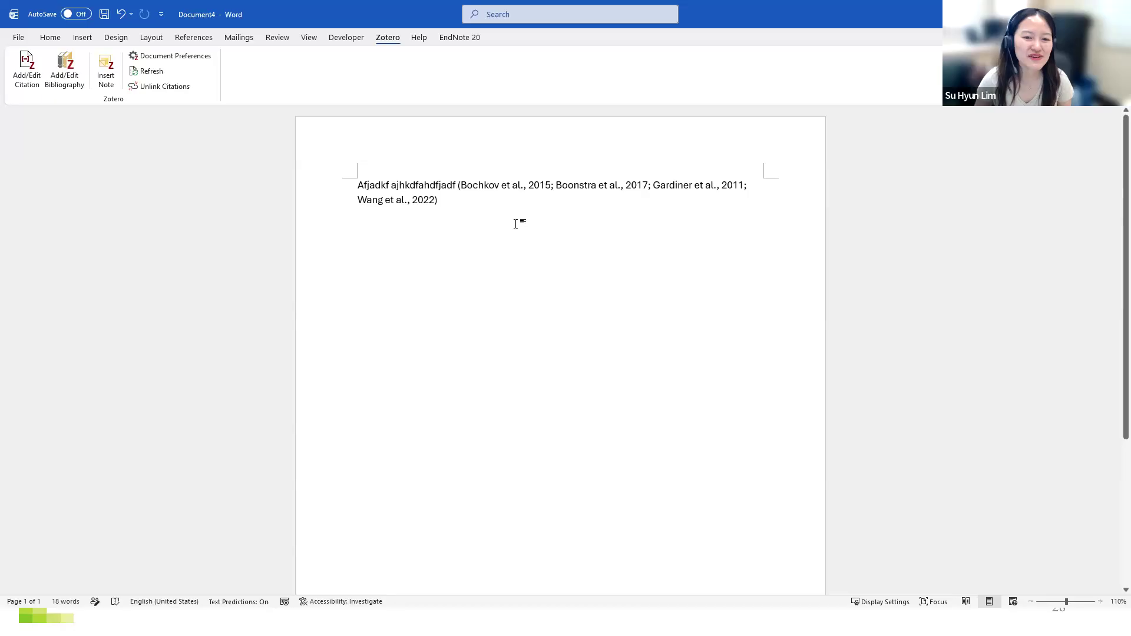
Insert a Zotero bibliography of the cited references in a new paragraph below the sample text
scroll(560, 324, down, 5)
scroll(497, 278, up, 5)
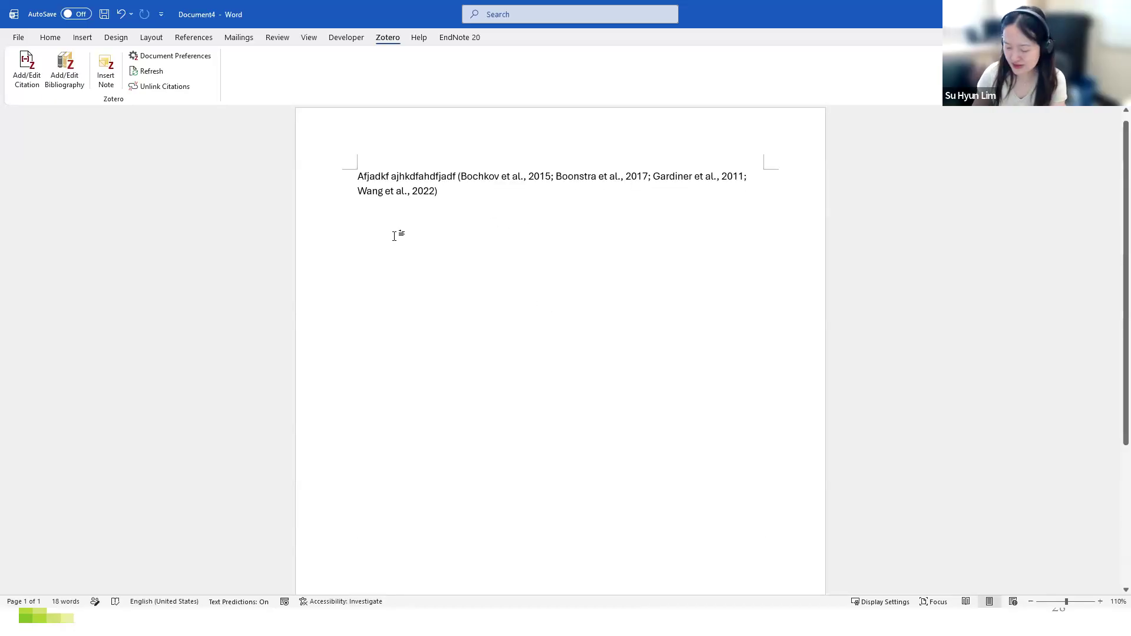
key(Return)
click(64, 69)
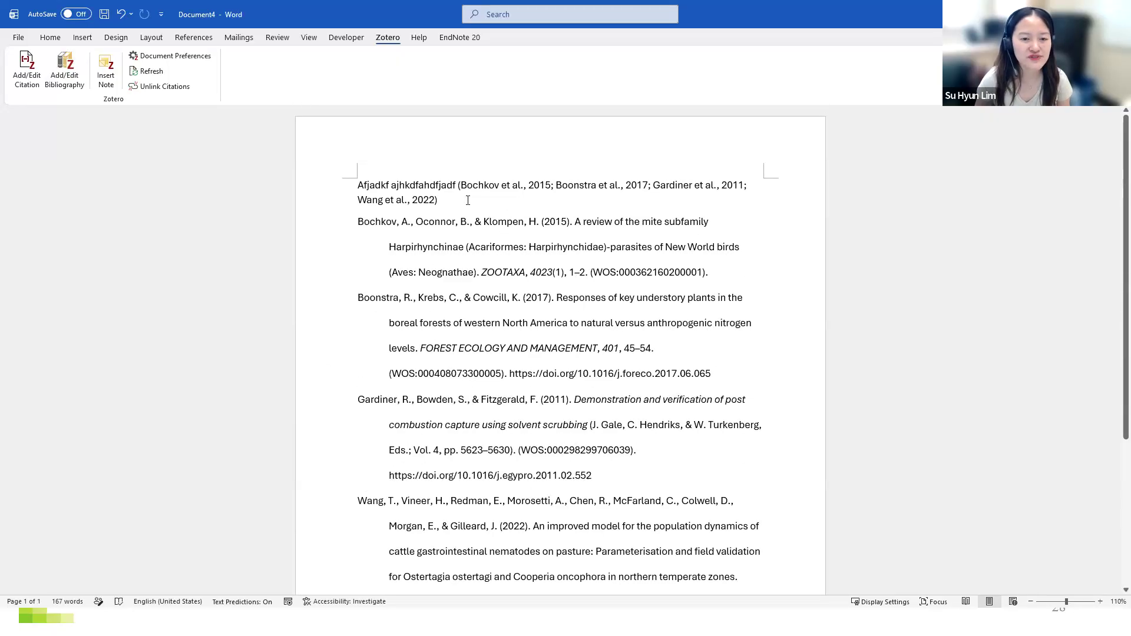
Review the generated bibliography's entries against the in-text citation above them
scroll(467, 200, down, 5)
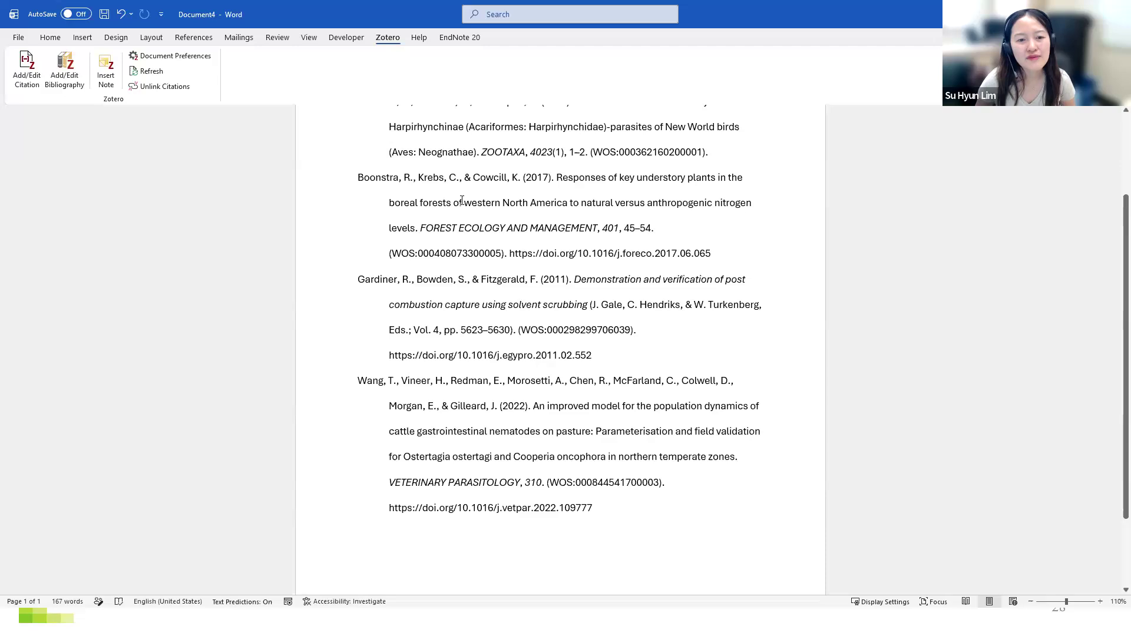
scroll(468, 200, up, 4)
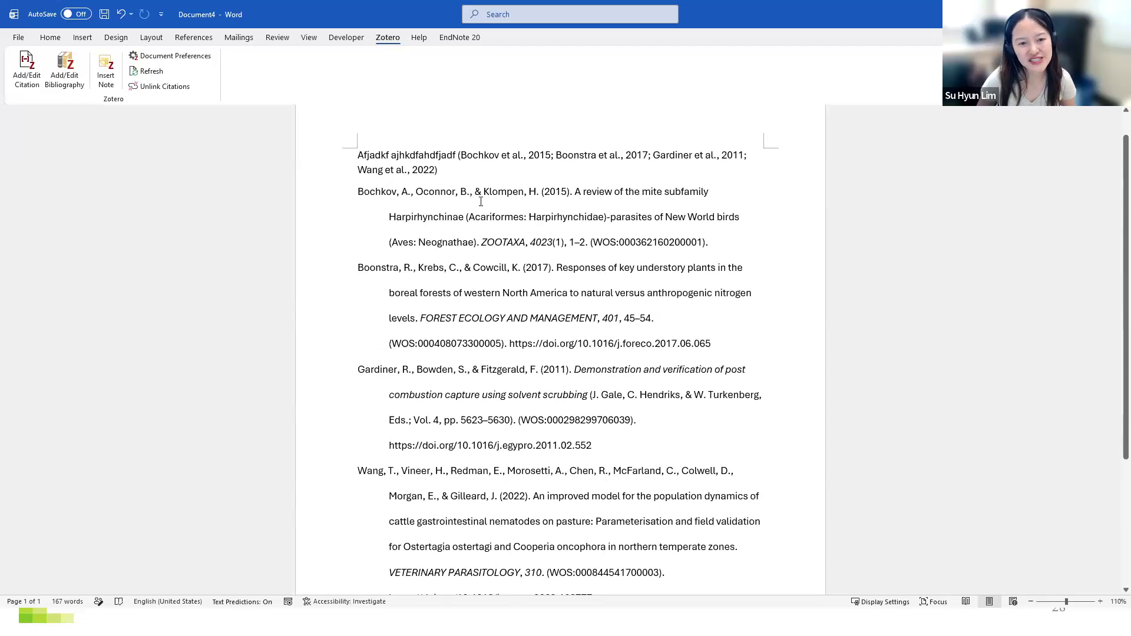
scroll(471, 202, down, 3)
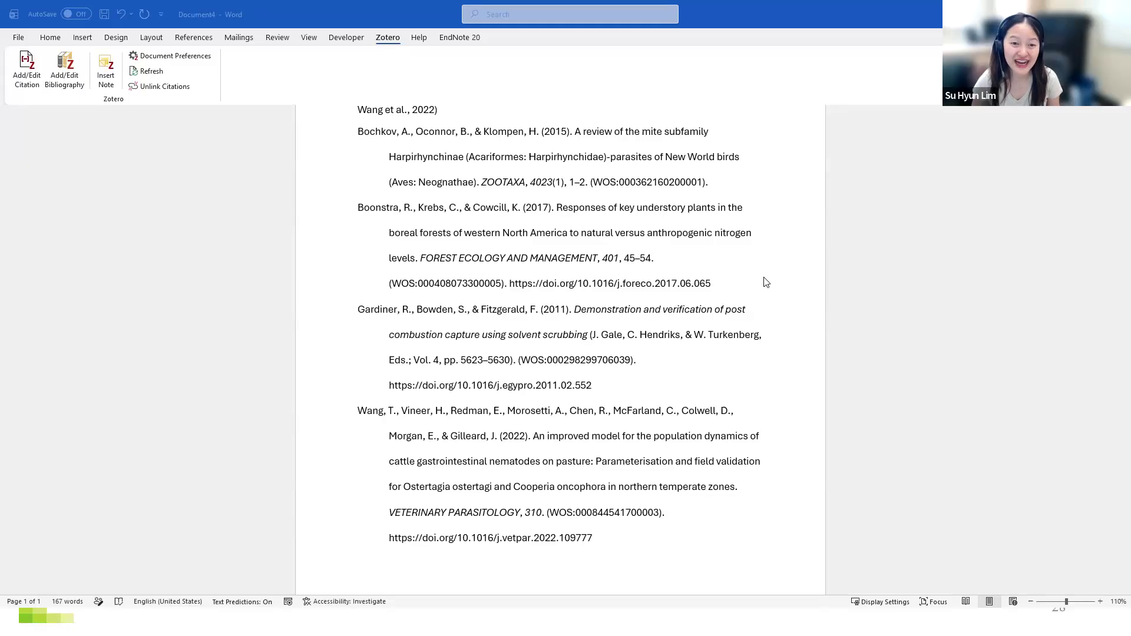
scroll(668, 250, up, 2)
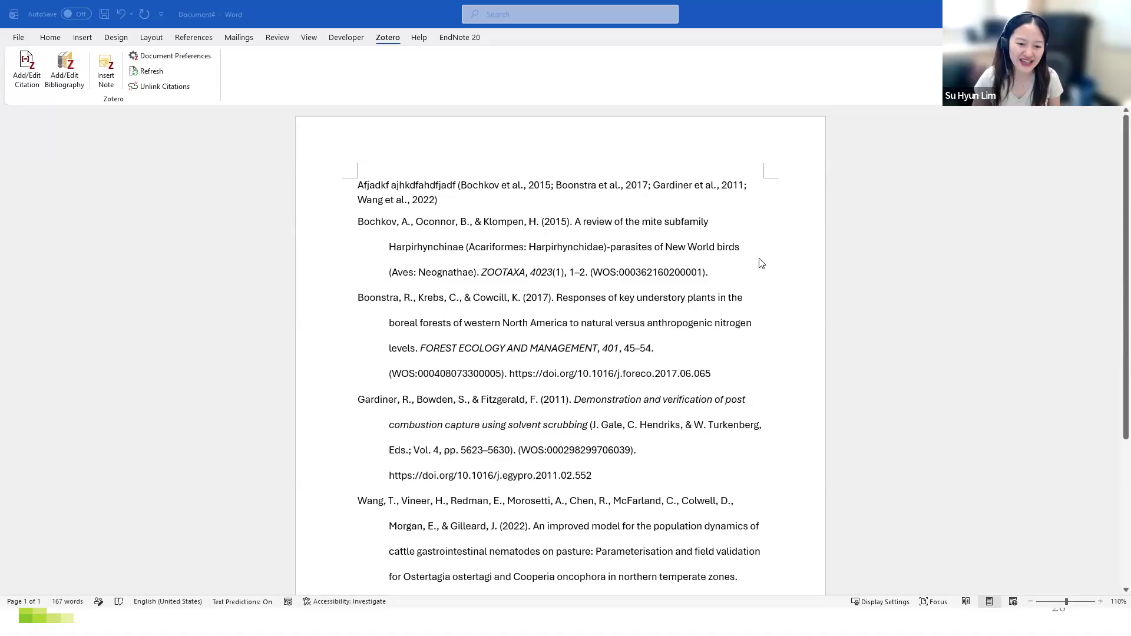
scroll(647, 260, down, 3)
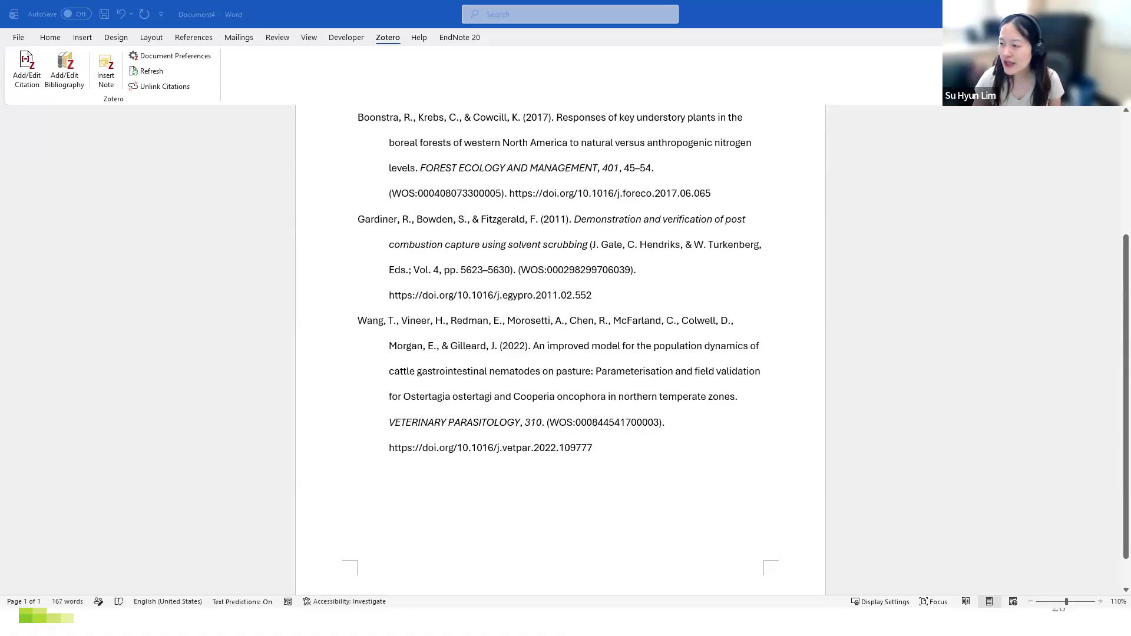
scroll(644, 257, up, 3)
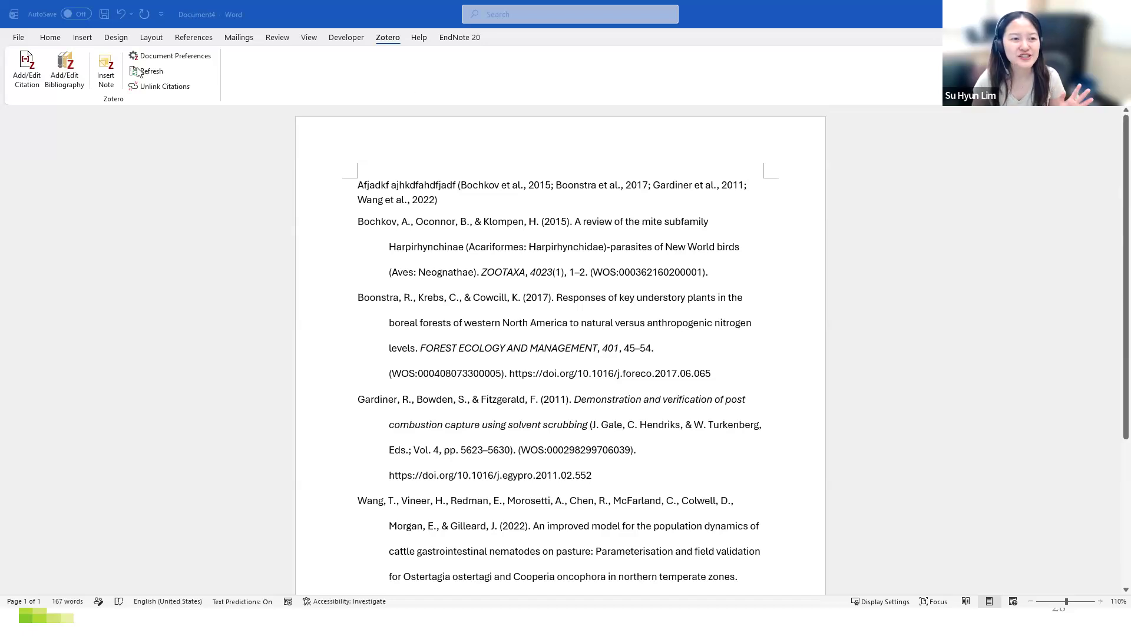
Open the in-text citation for editing in Classic View and browse the library collections and group libraries for sources
click(23, 70)
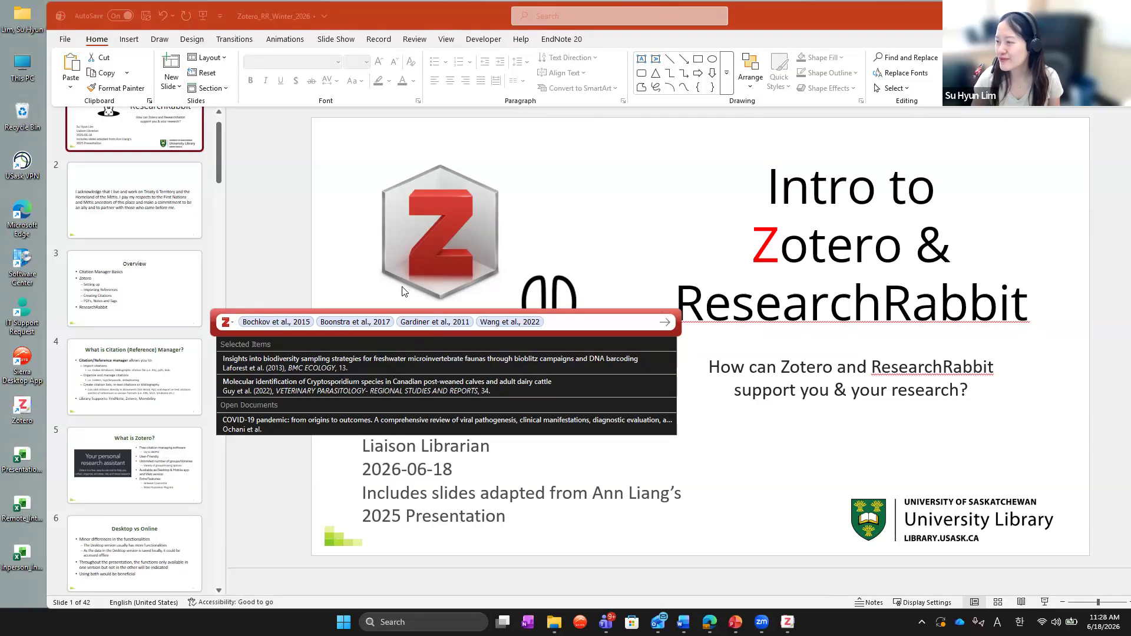
click(231, 323)
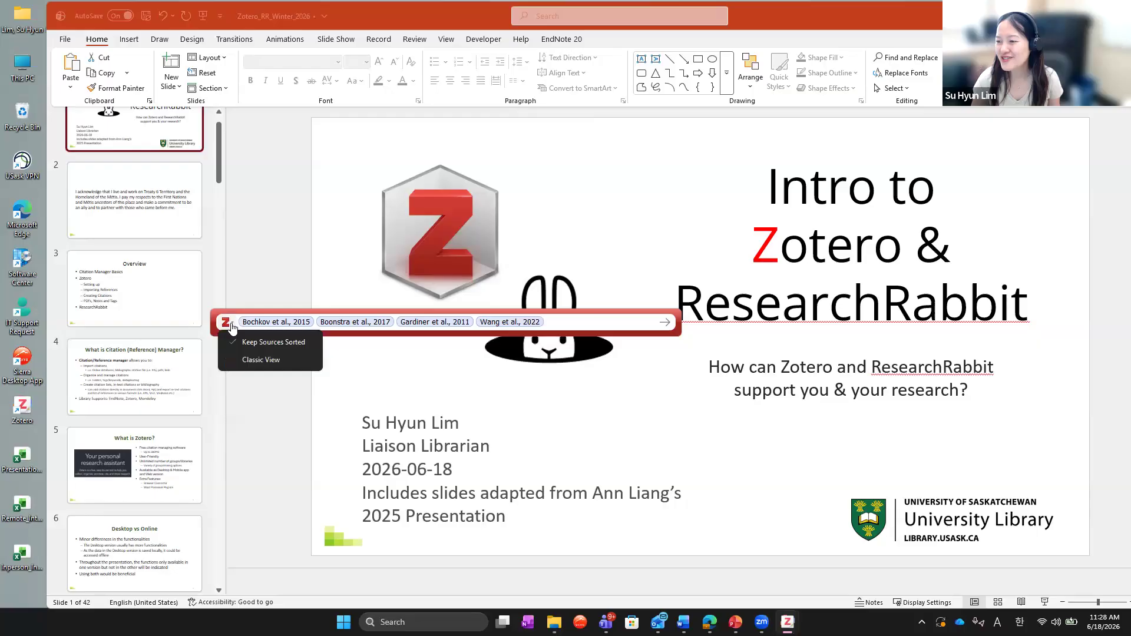
click(239, 365)
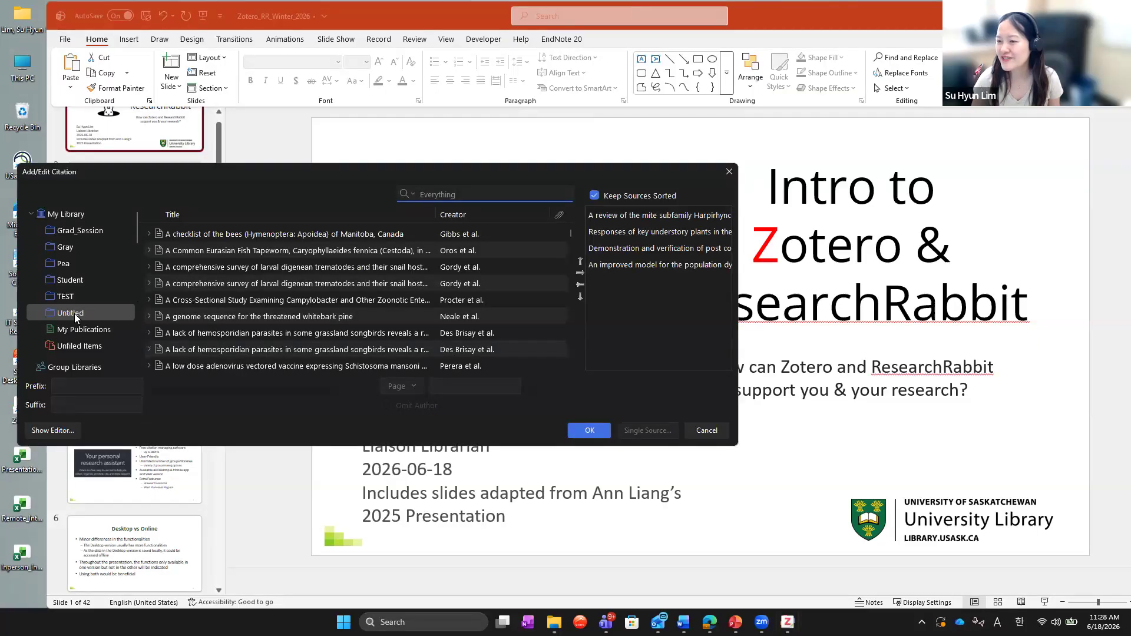
scroll(87, 272, down, 5)
scroll(87, 272, up, 5)
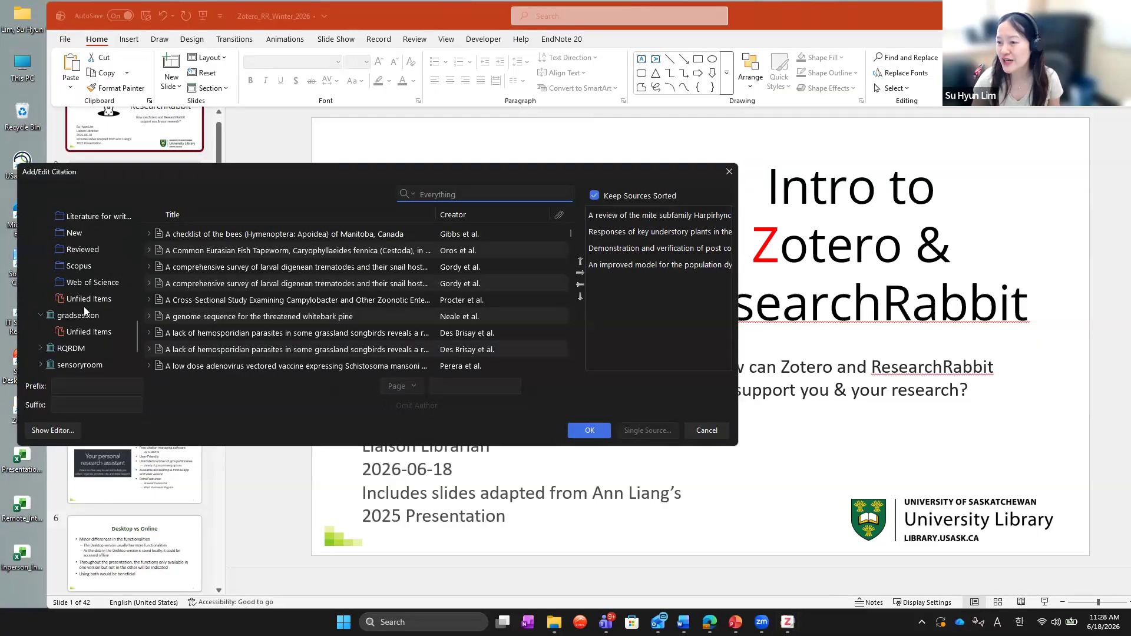
click(81, 266)
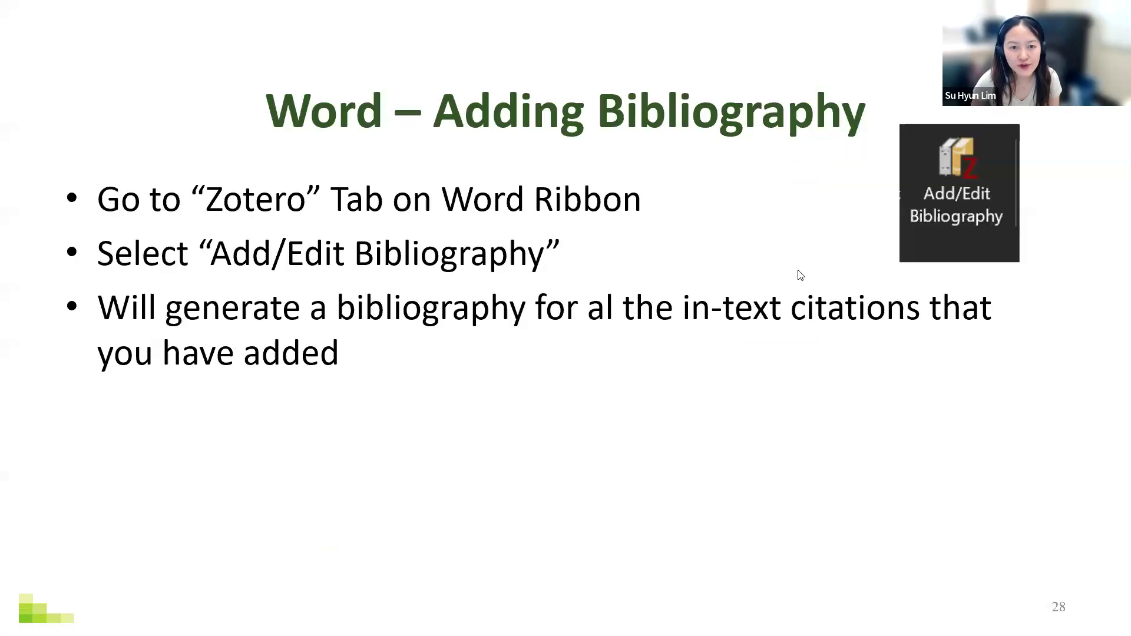
Show the PDFs & Notes slide, and in Zotero open the full-text PDF of "Insights into biodiversity sampling strategies"
key(Right)
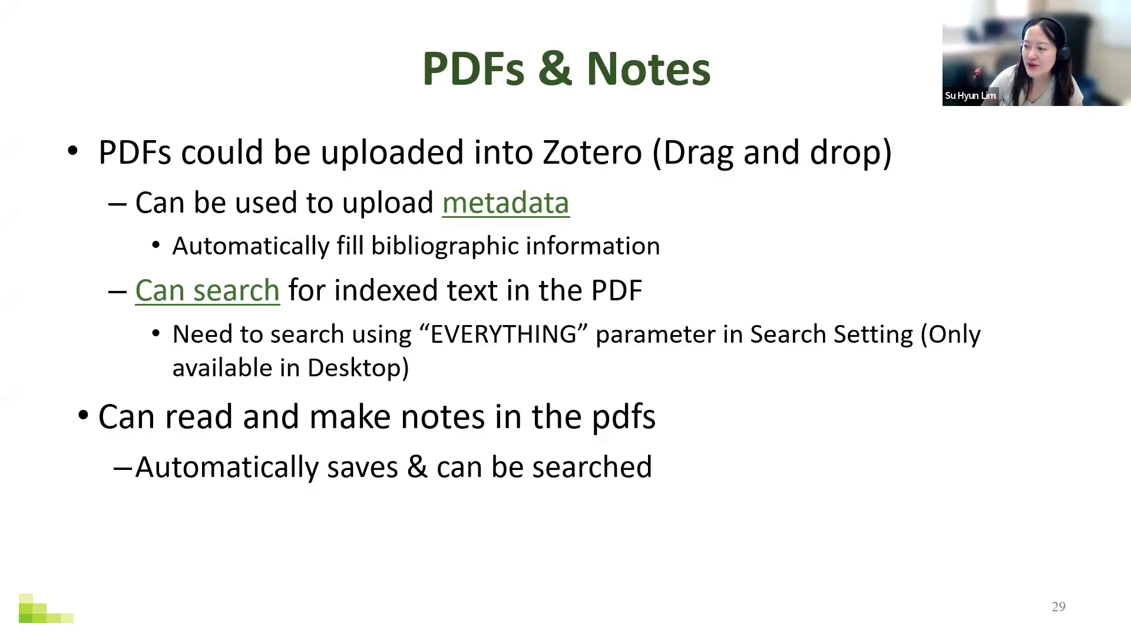
key(alt+Tab)
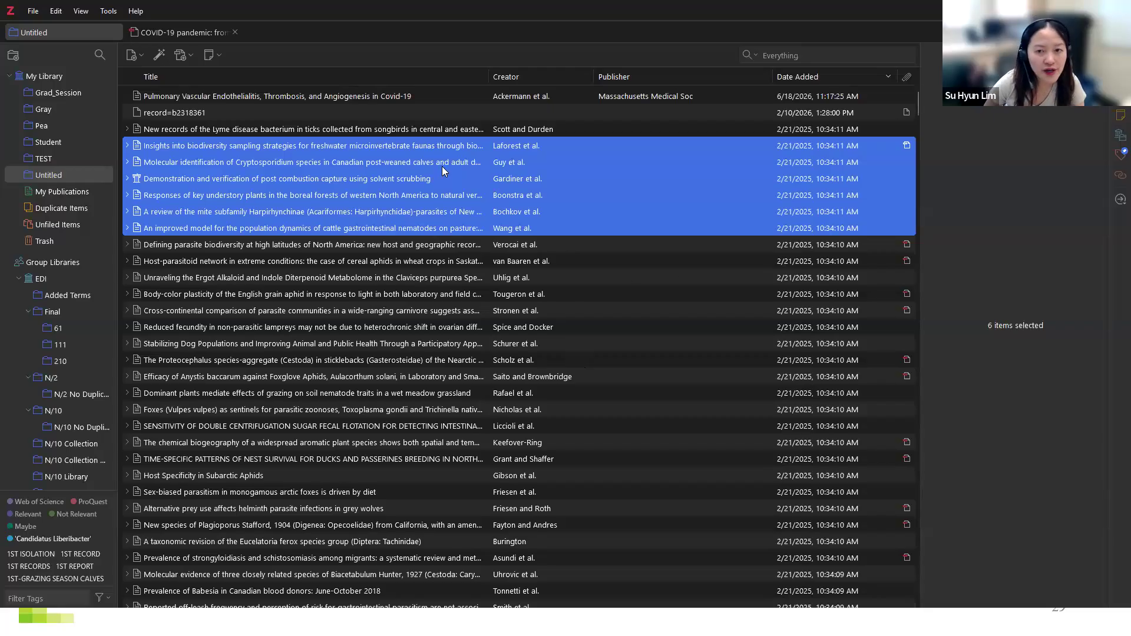
click(904, 146)
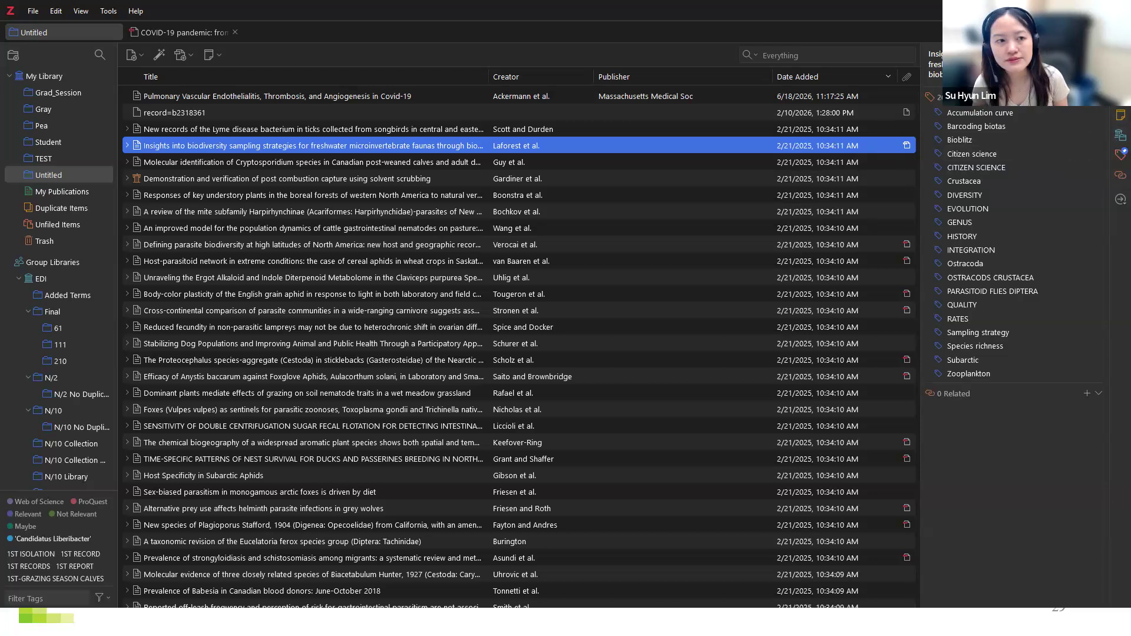
click(1116, 112)
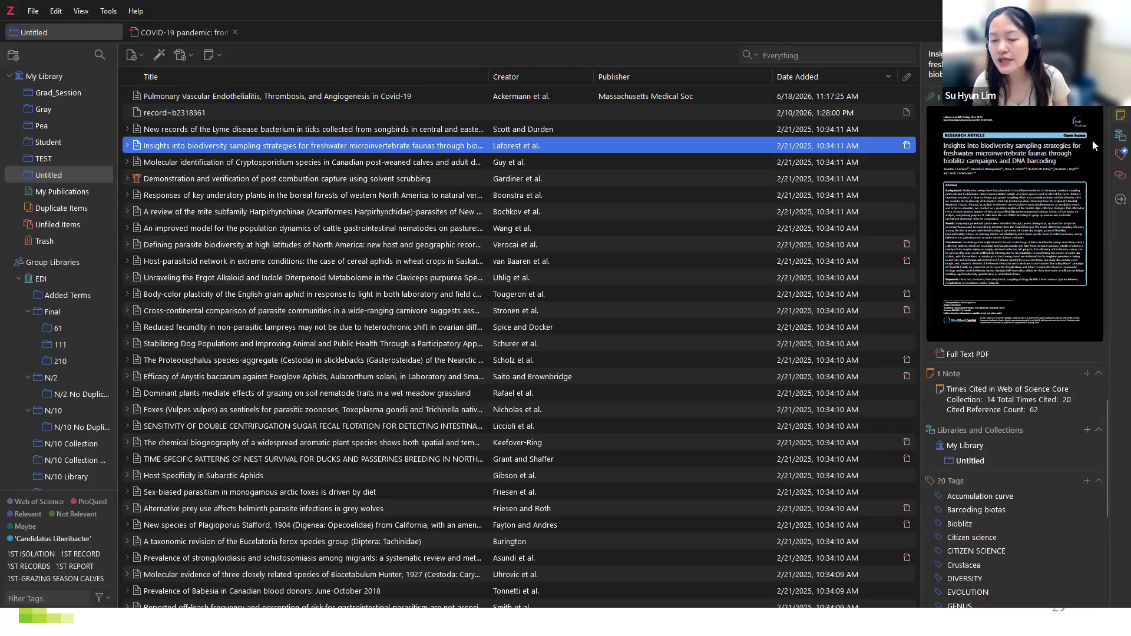
double_click(1000, 231)
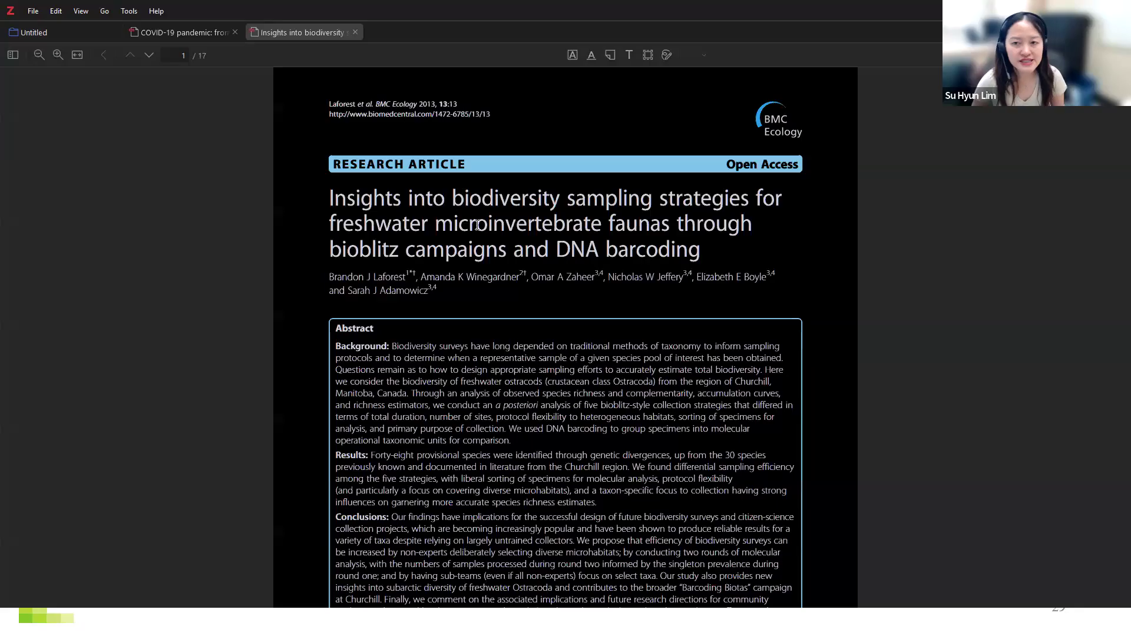
Highlight "primary purpose of" in the article's abstract in blue and return to the Untitled collection
scroll(477, 224, down, 2)
drag(381, 262, 557, 265)
drag(391, 309, 461, 308)
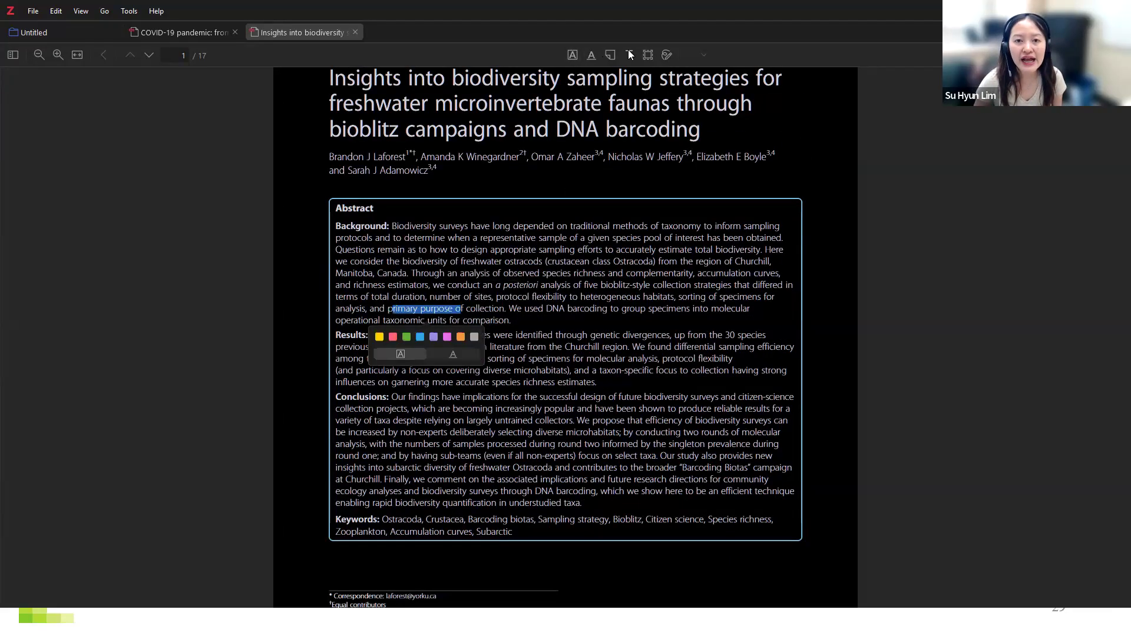
click(418, 336)
scroll(457, 206, down, 10)
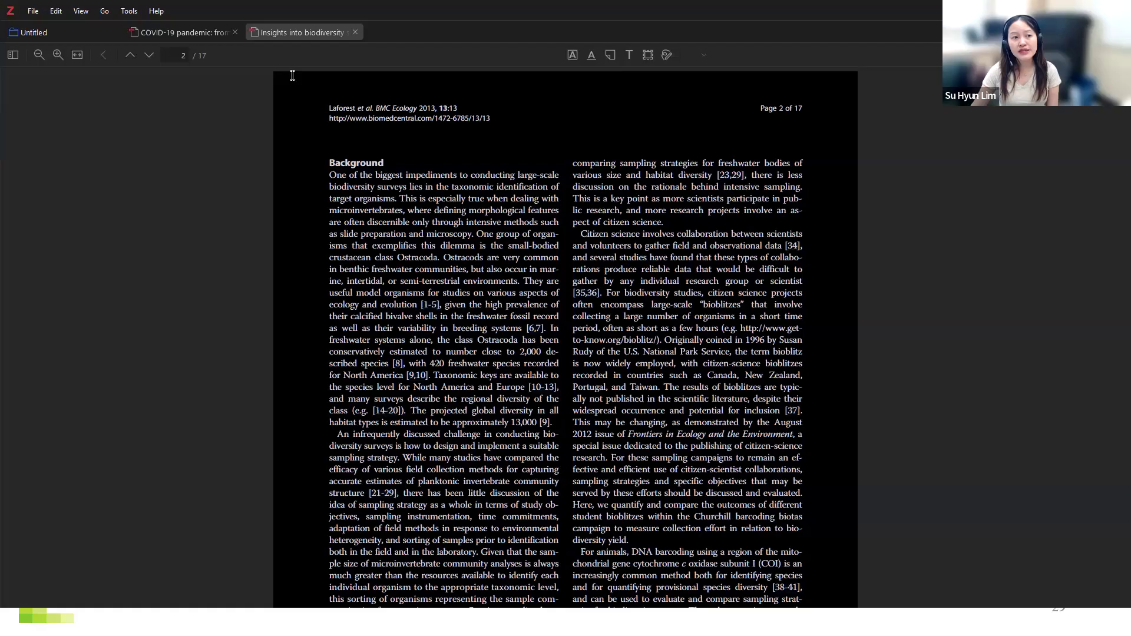
click(175, 33)
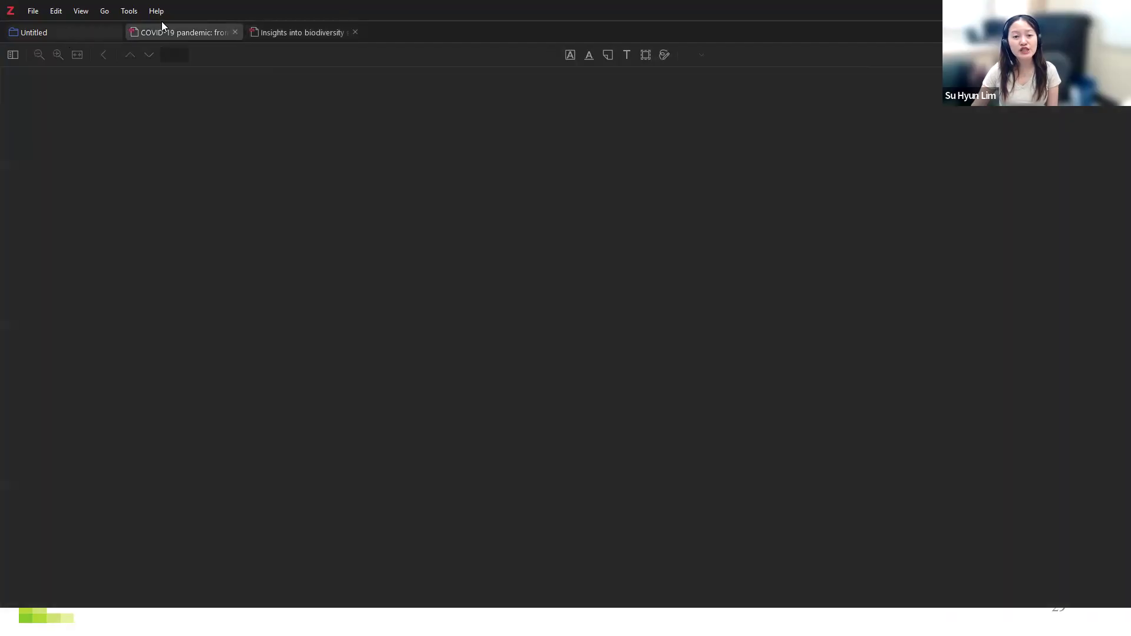
click(105, 35)
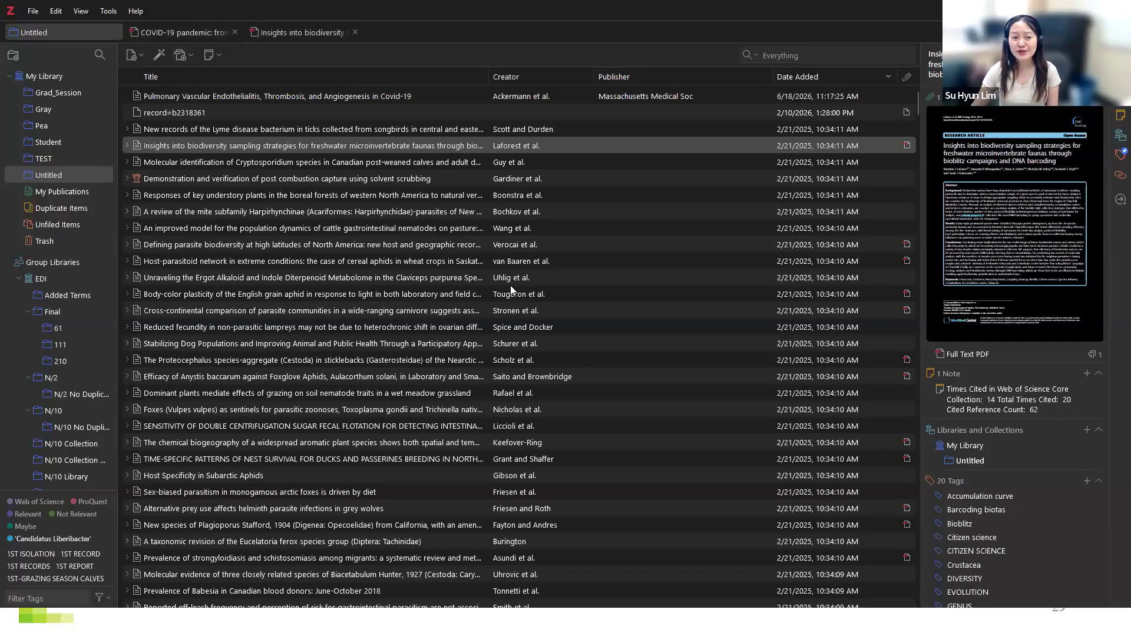
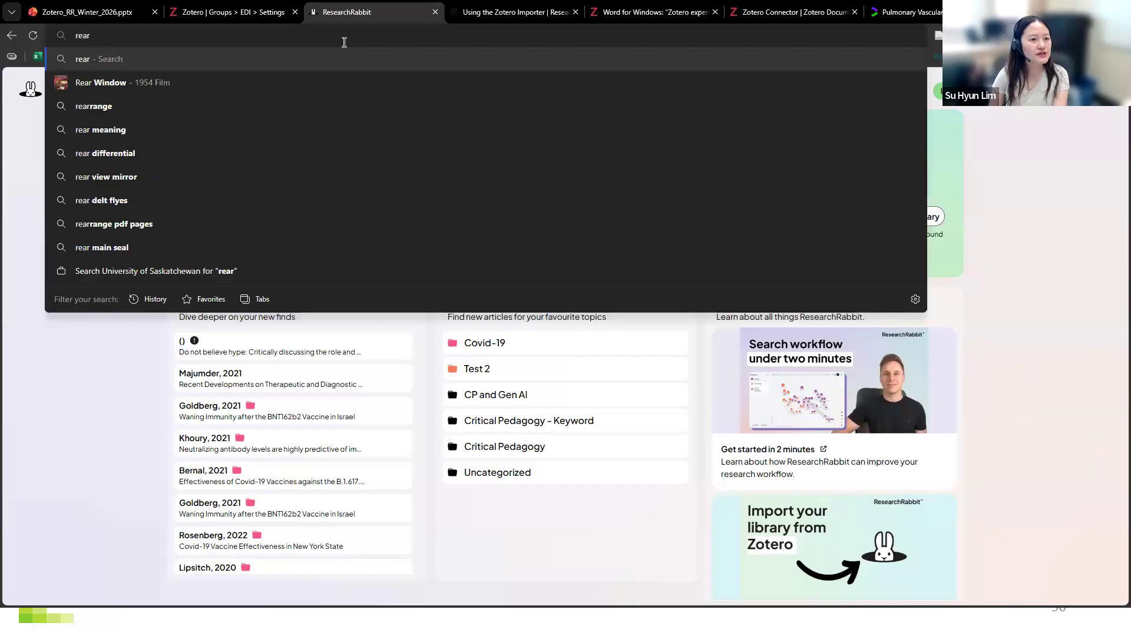
Search the web for "research rabbit" and open the official ResearchRabbit website
key(BackSpace)
key(BackSpace)
text(search rabbit zotero)
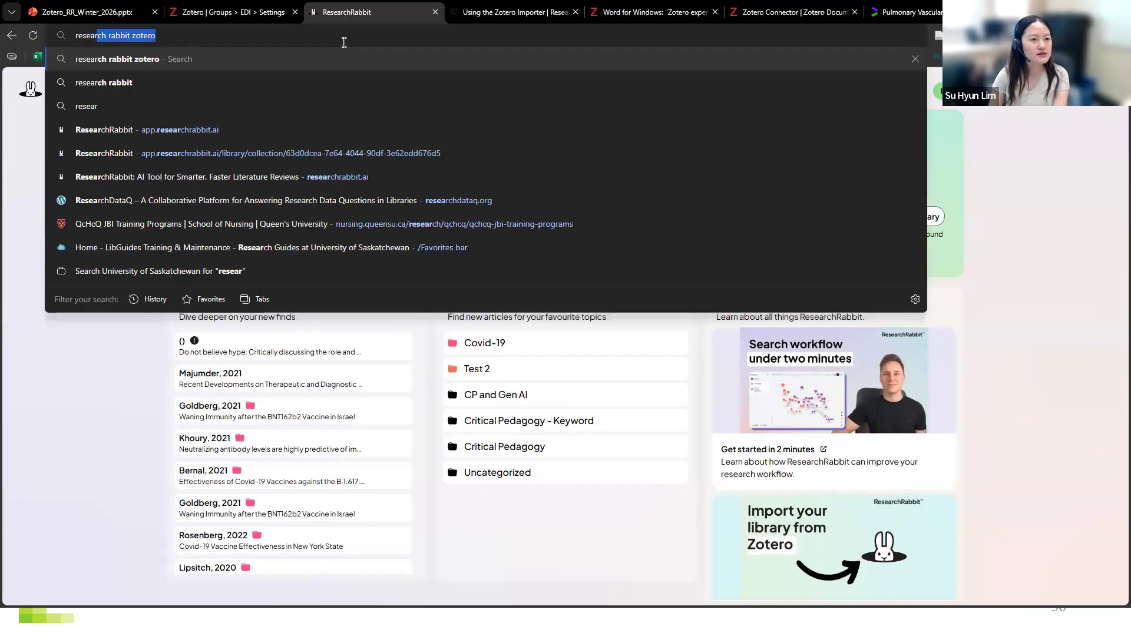
key(Return)
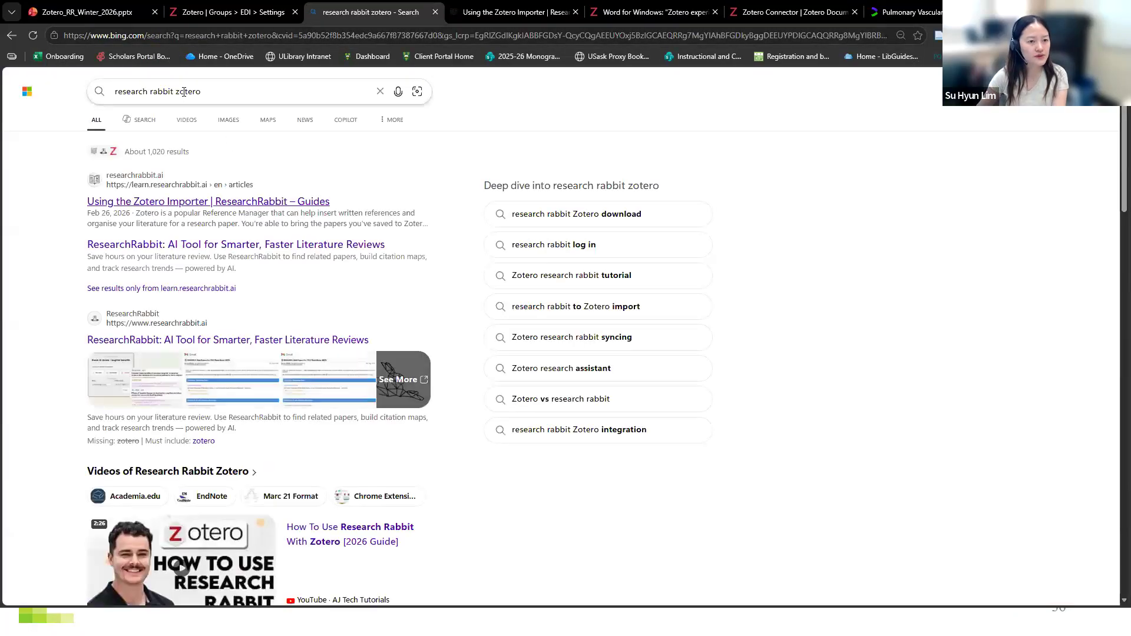
double_click(187, 92)
key(BackSpace)
key(Return)
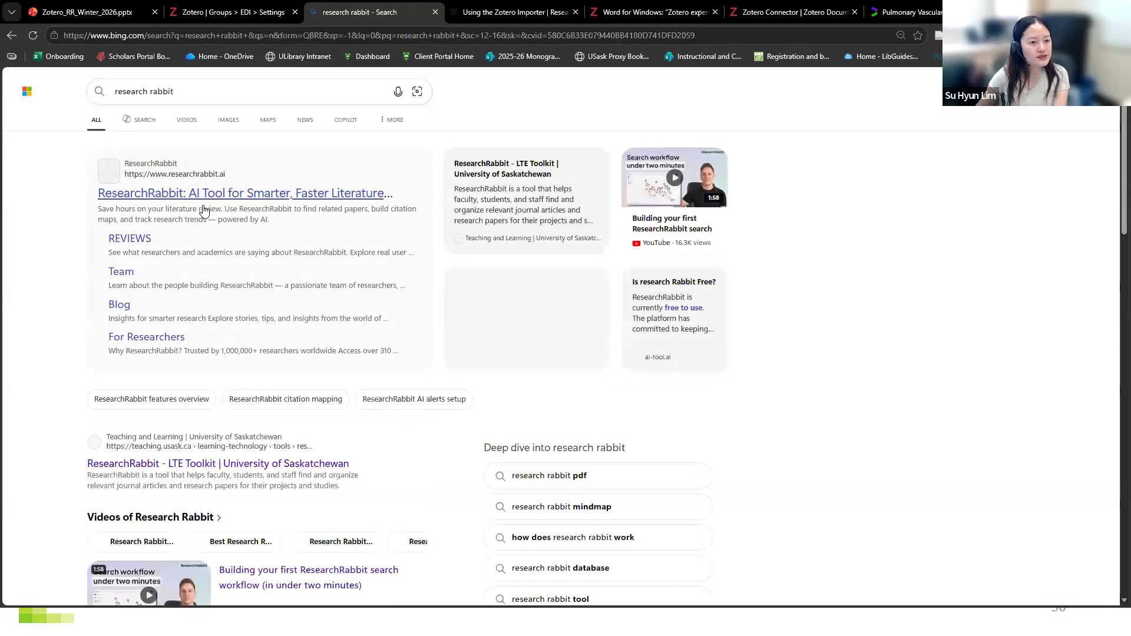
click(202, 204)
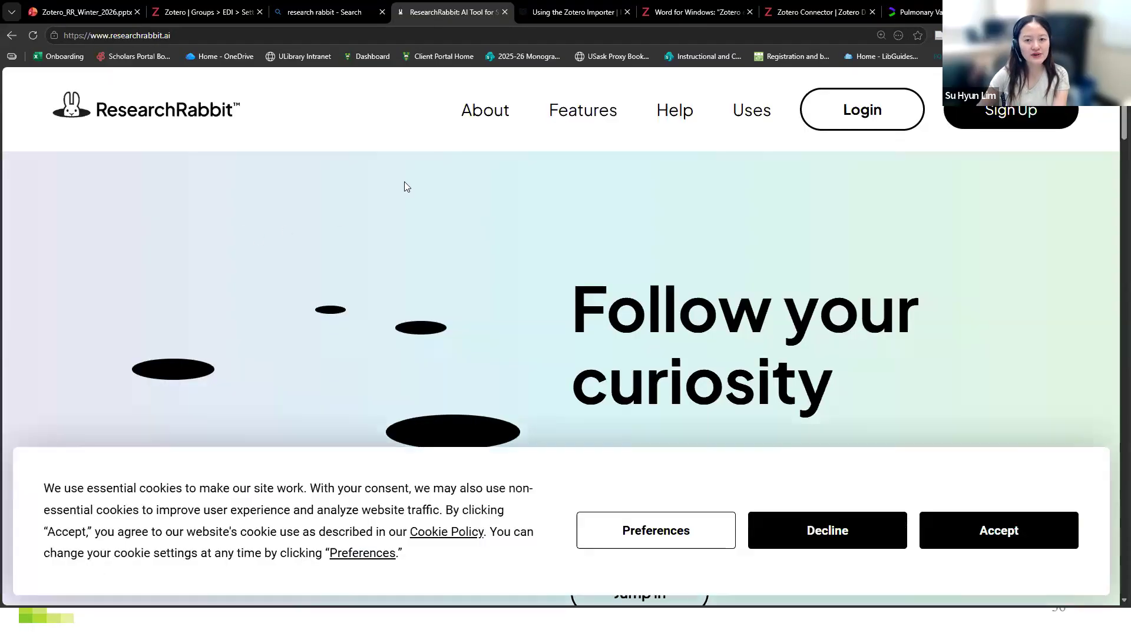
Accept the cookies on the ResearchRabbit home page
scroll(895, 386, down, 3)
click(1070, 534)
scroll(724, 289, up, 3)
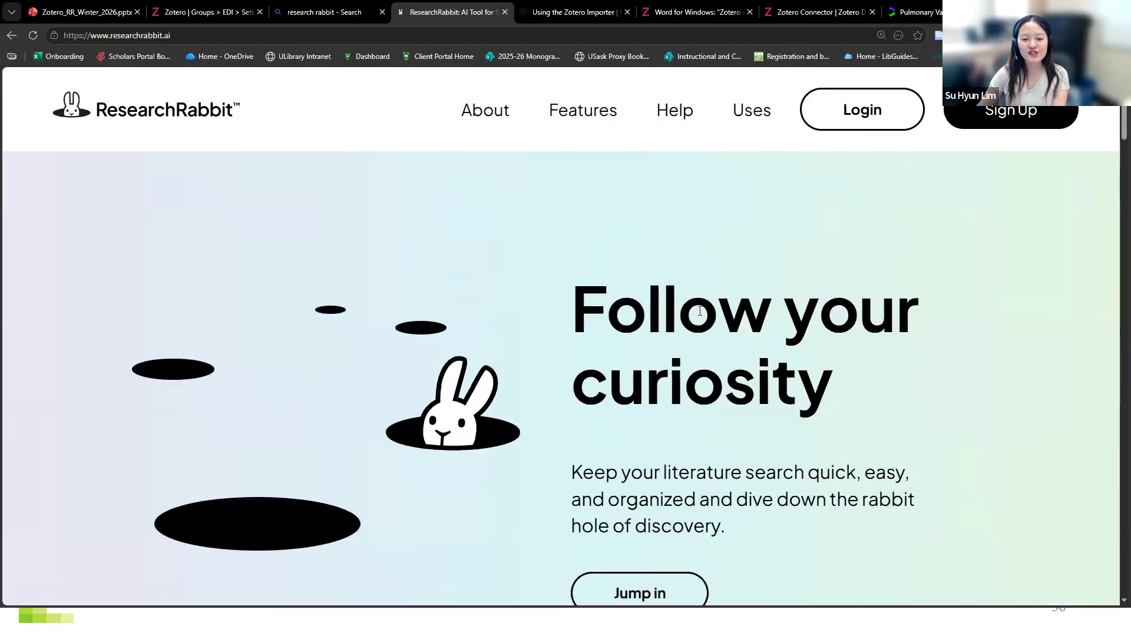
Look over the ResearchRabbit home page, from its introduction to the sections on institutions and exploring the literature
scroll(530, 315, down, 3)
scroll(531, 308, up, 2)
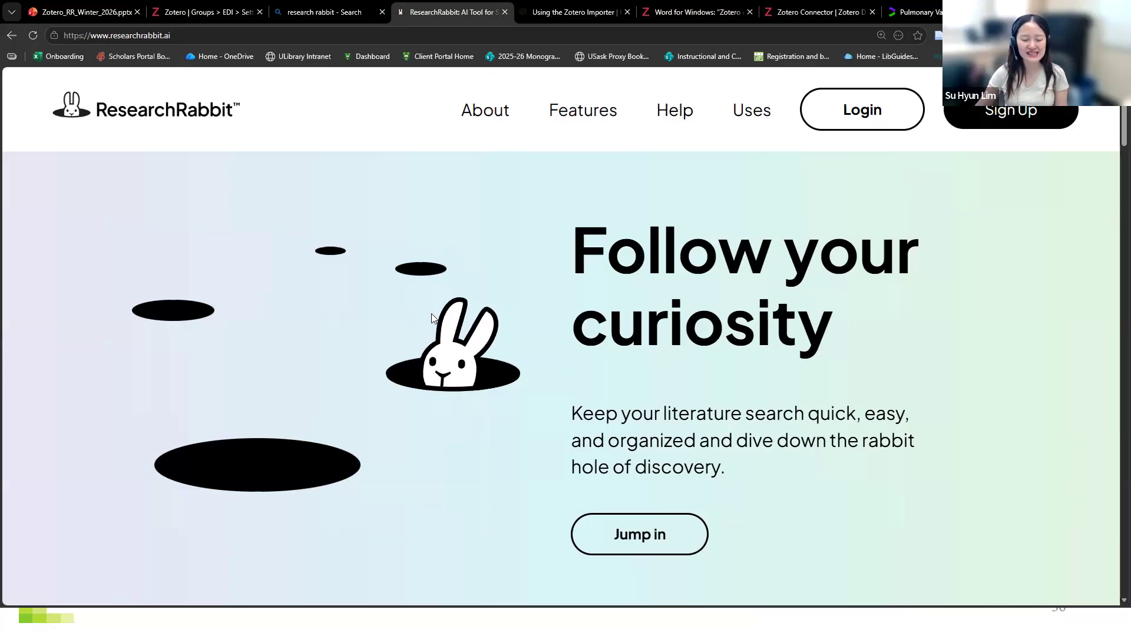
scroll(383, 319, down, 5)
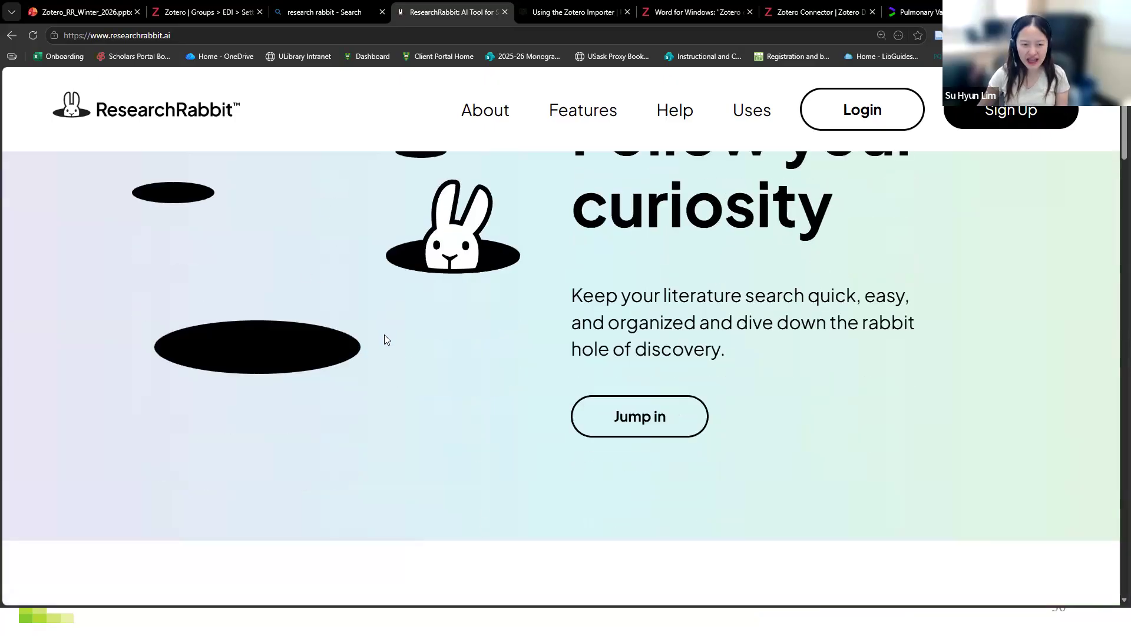
scroll(388, 340, down, 4)
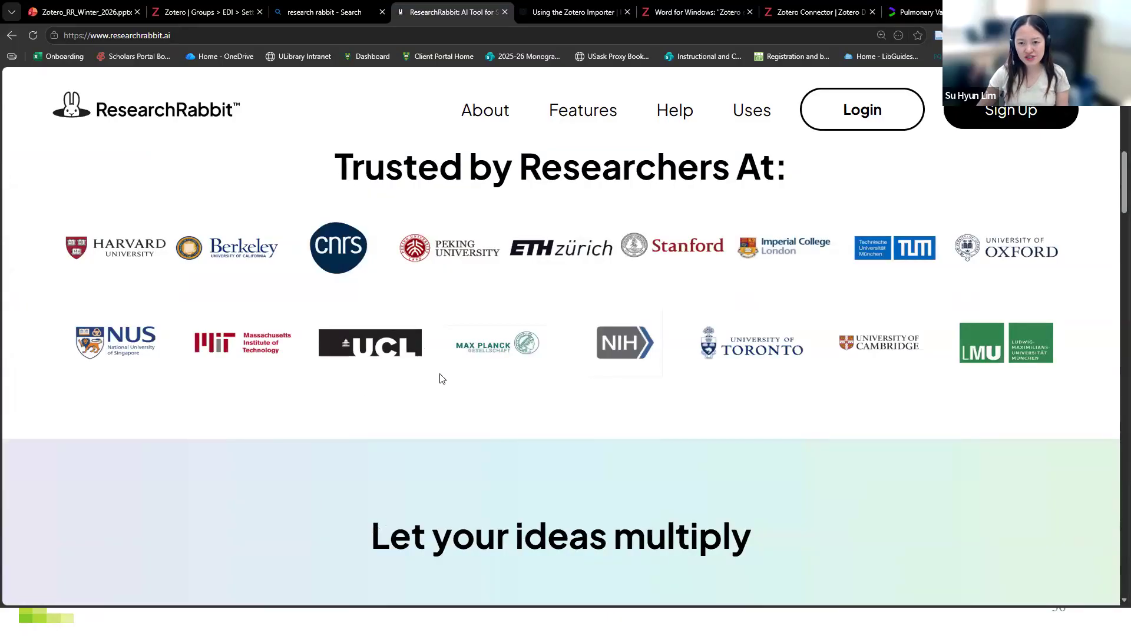
scroll(441, 374, down, 6)
scroll(446, 371, down, 2)
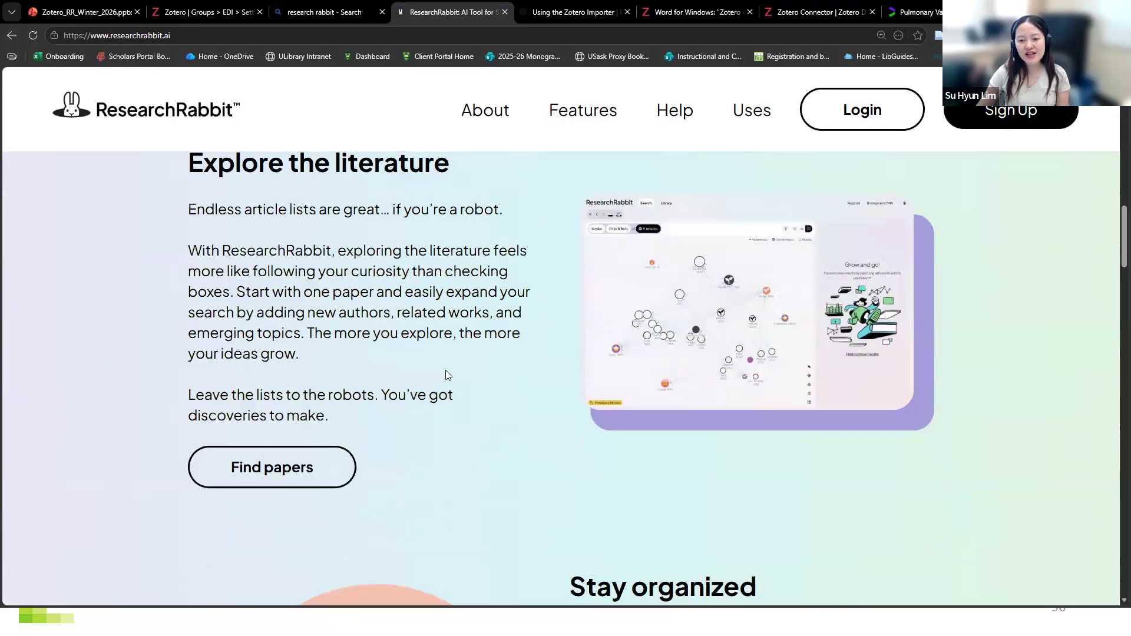
scroll(445, 371, down, 3)
scroll(448, 370, up, 5)
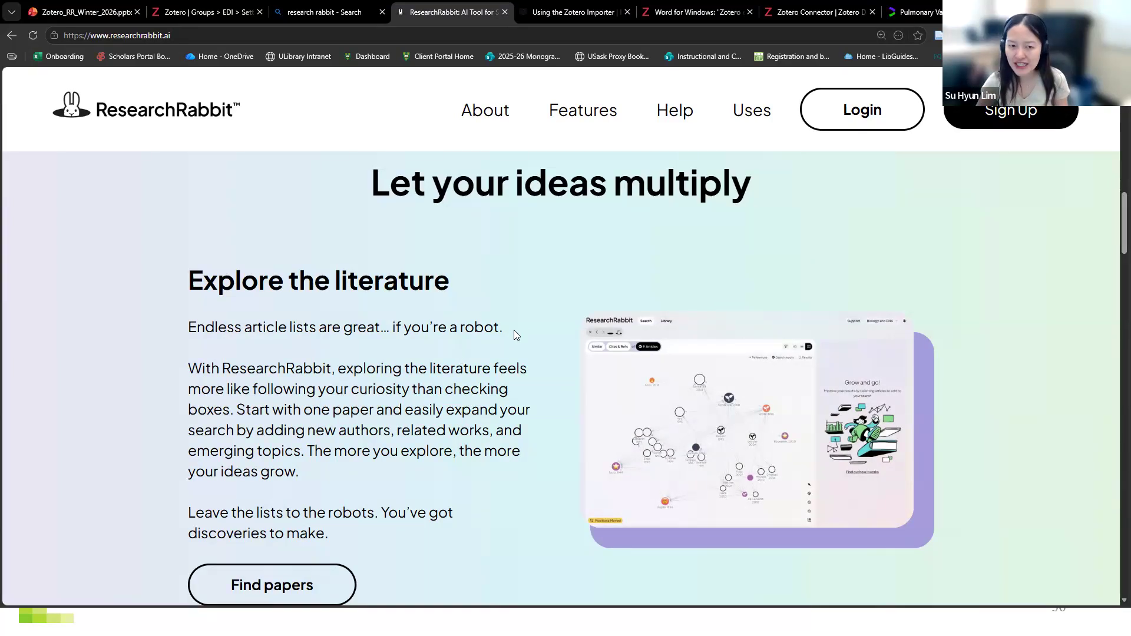
scroll(532, 327, up, 10)
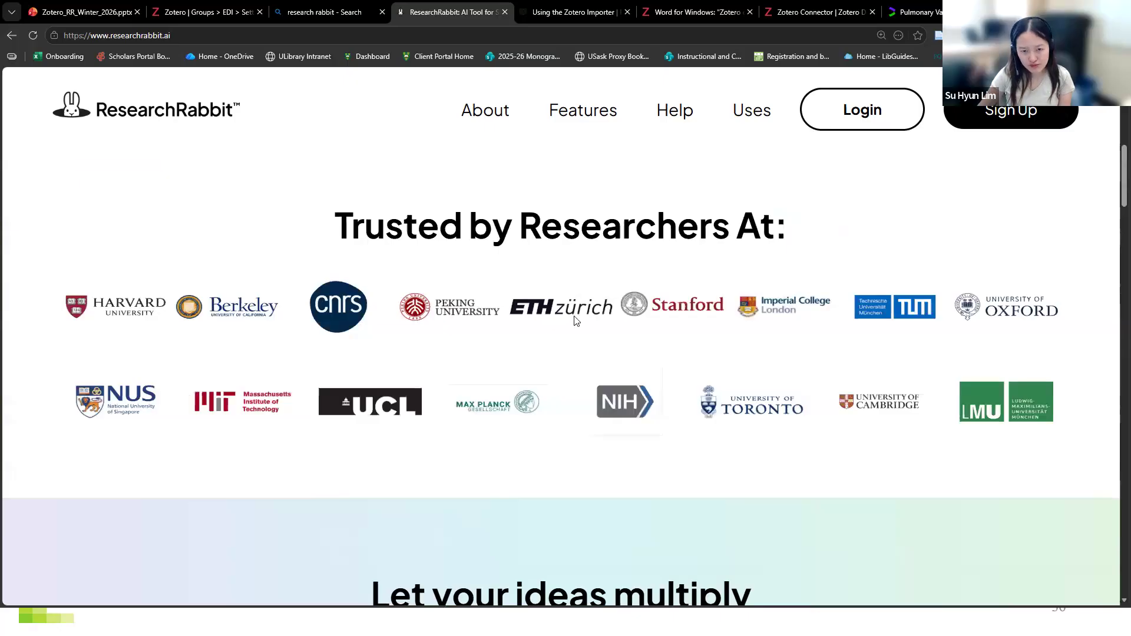
scroll(595, 339, up, 4)
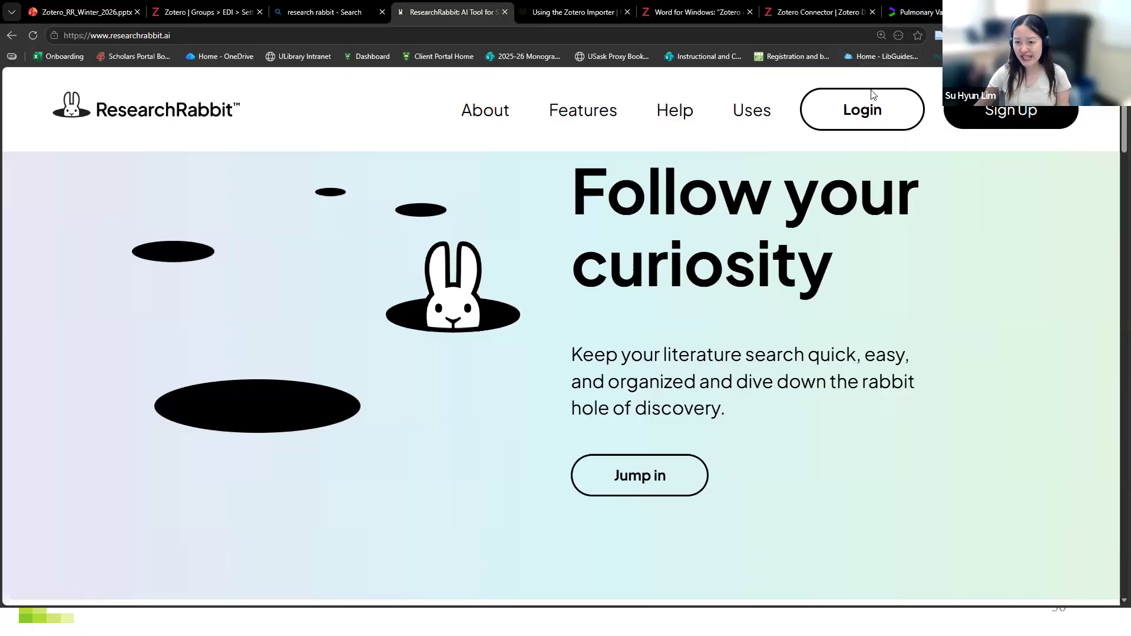
Log in to ResearchRabbit and search for articles with the keywords "covid-19 pfizer"
click(876, 113)
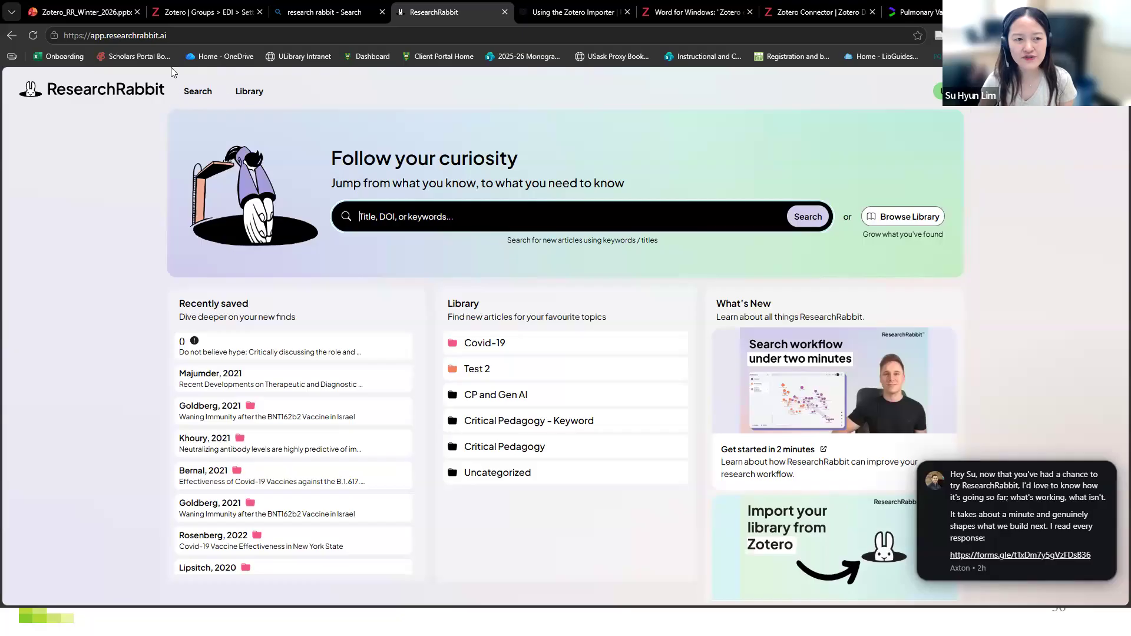
click(198, 92)
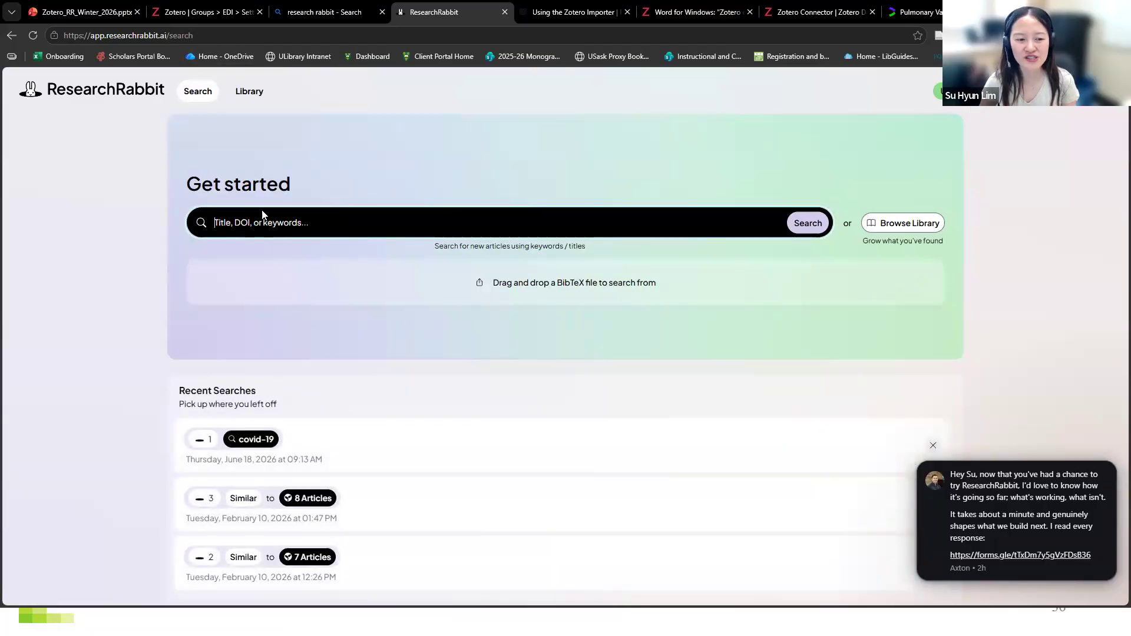
click(330, 222)
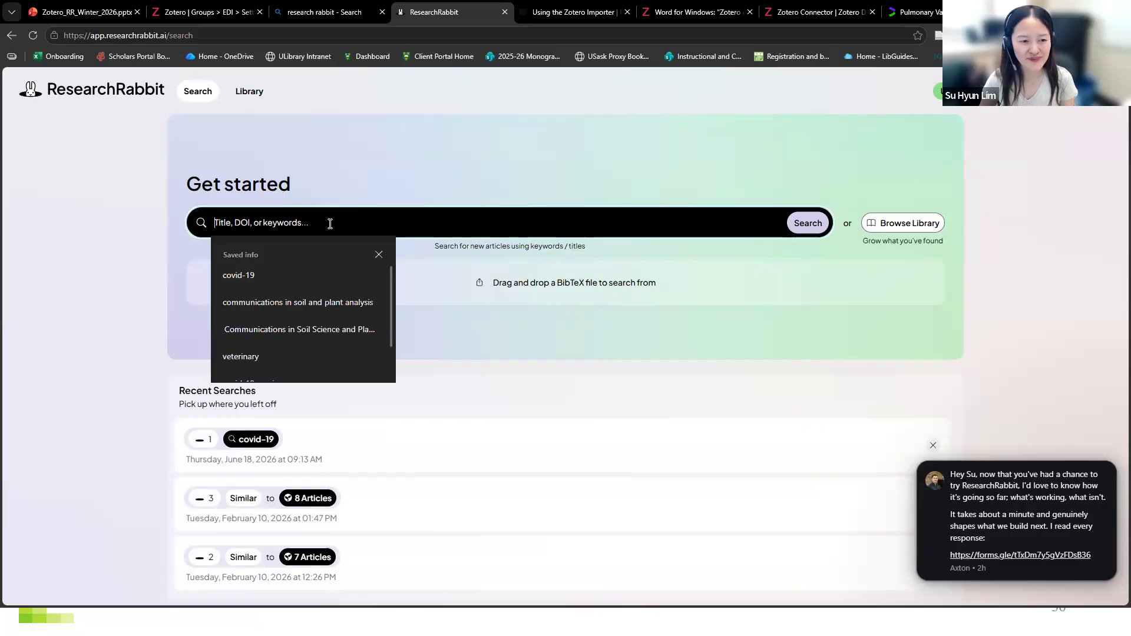
text(covid)
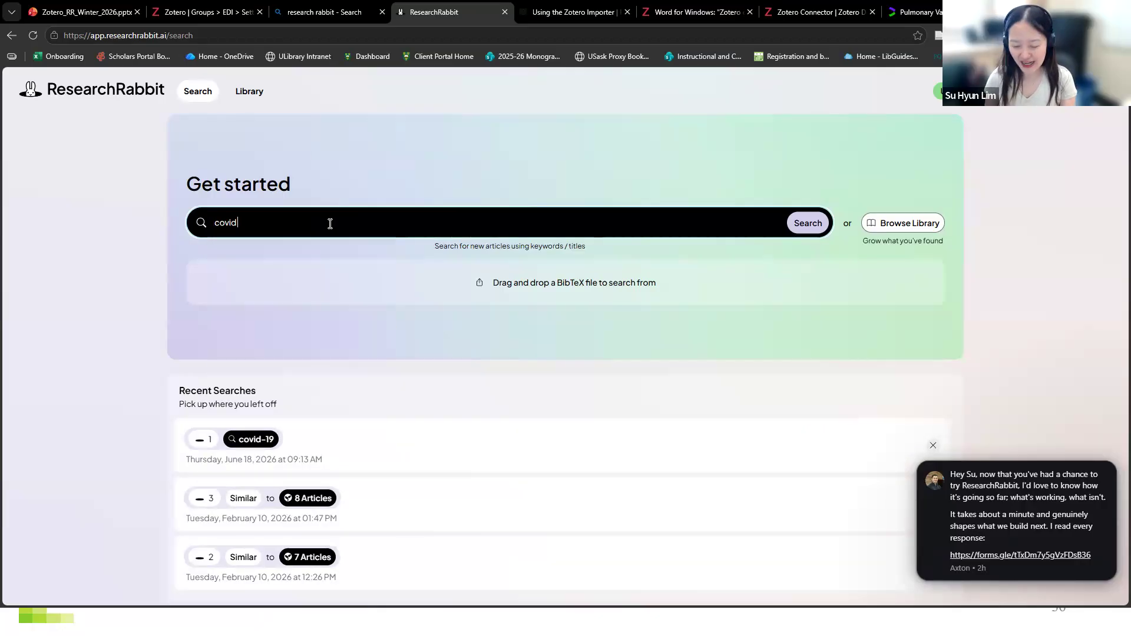
text(-19 )
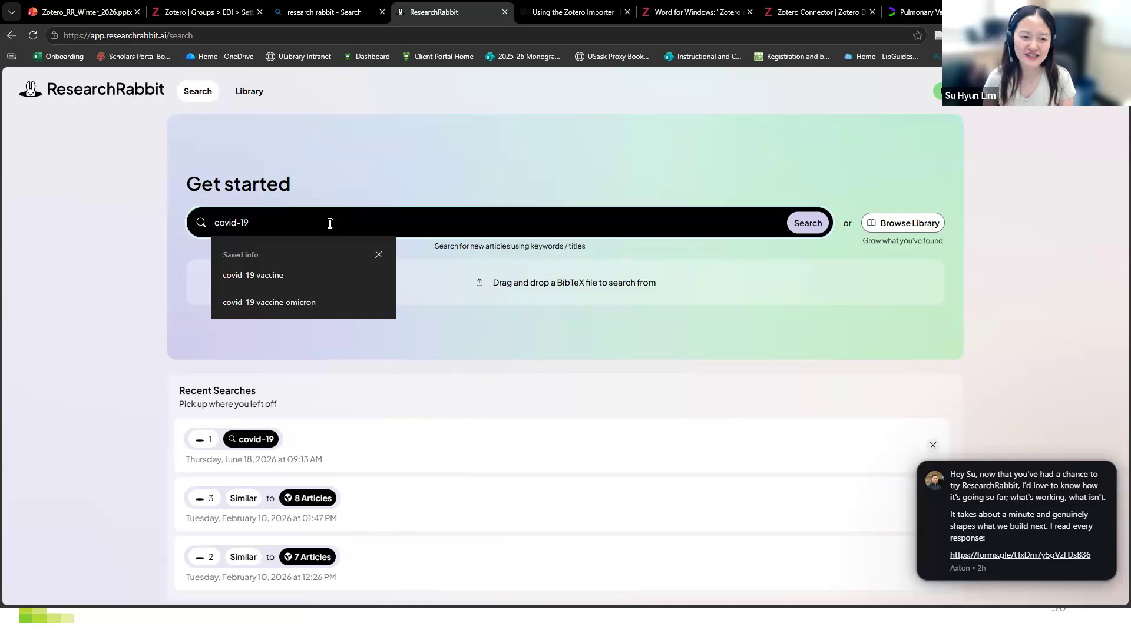
text(pfizer)
key(Return)
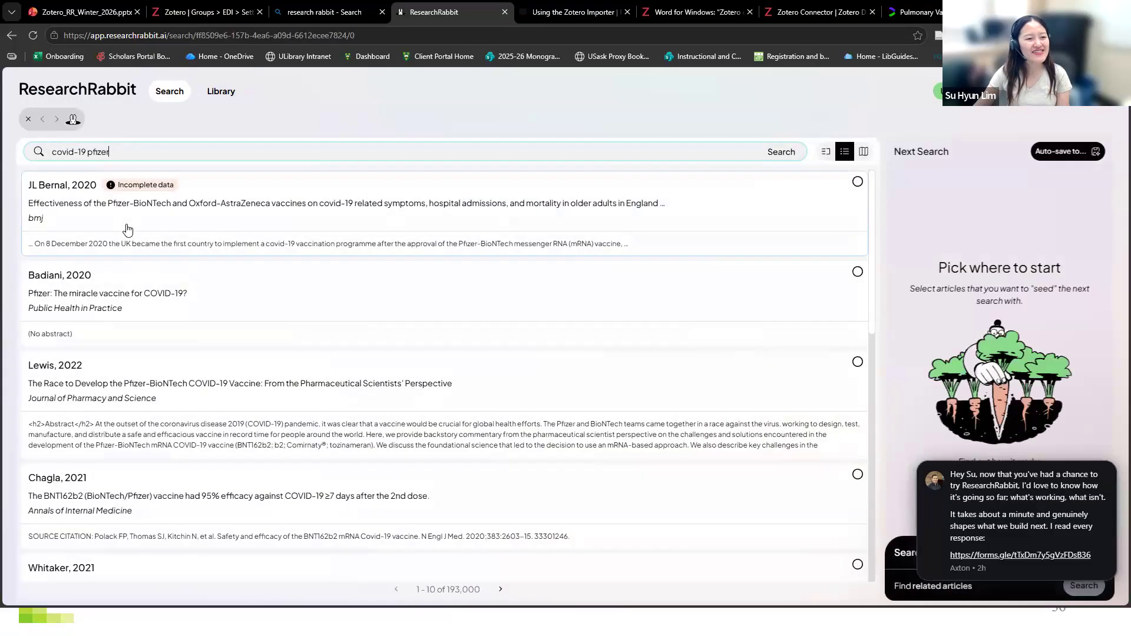
Look through the titles and abstracts on the first page of the "covid-19 pfizer" article results
scroll(170, 242, down, 2)
scroll(169, 243, down, 1)
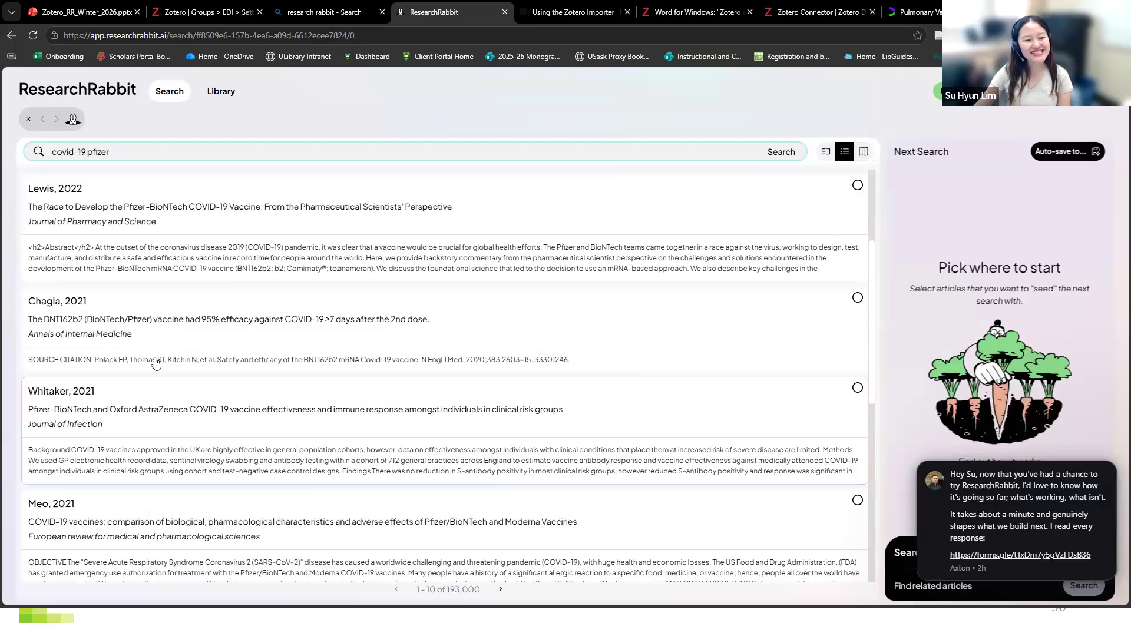
scroll(133, 383, down, 1)
scroll(135, 369, down, 5)
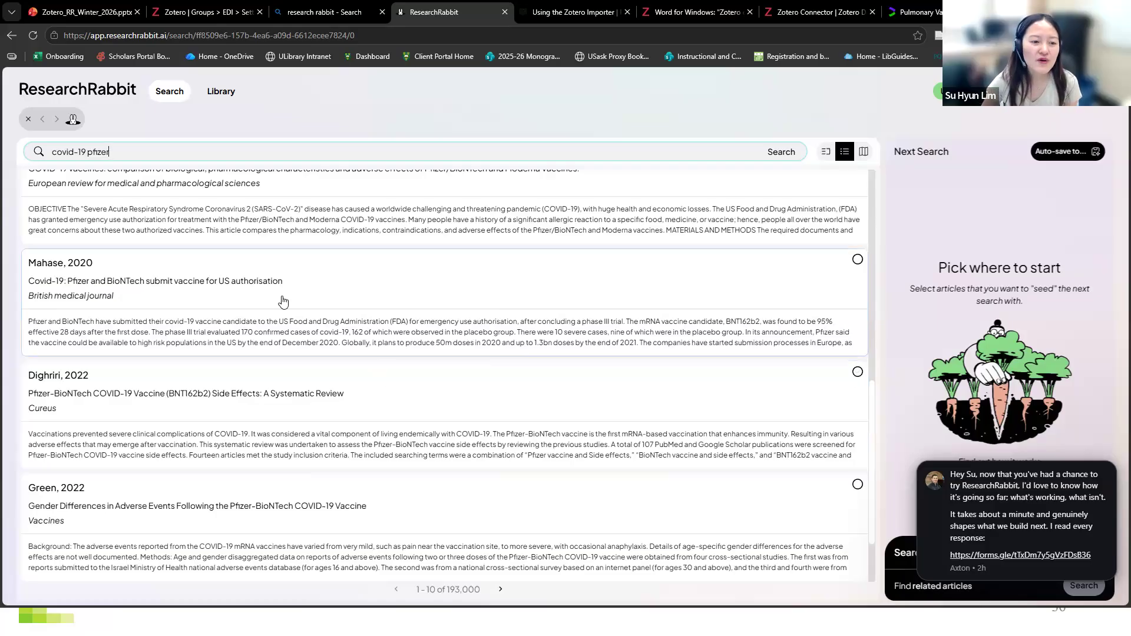
Select the Annals of Internal Medicine article on the BNT162b2 vaccine's 95% efficacy for the next search
scroll(285, 306, up, 2)
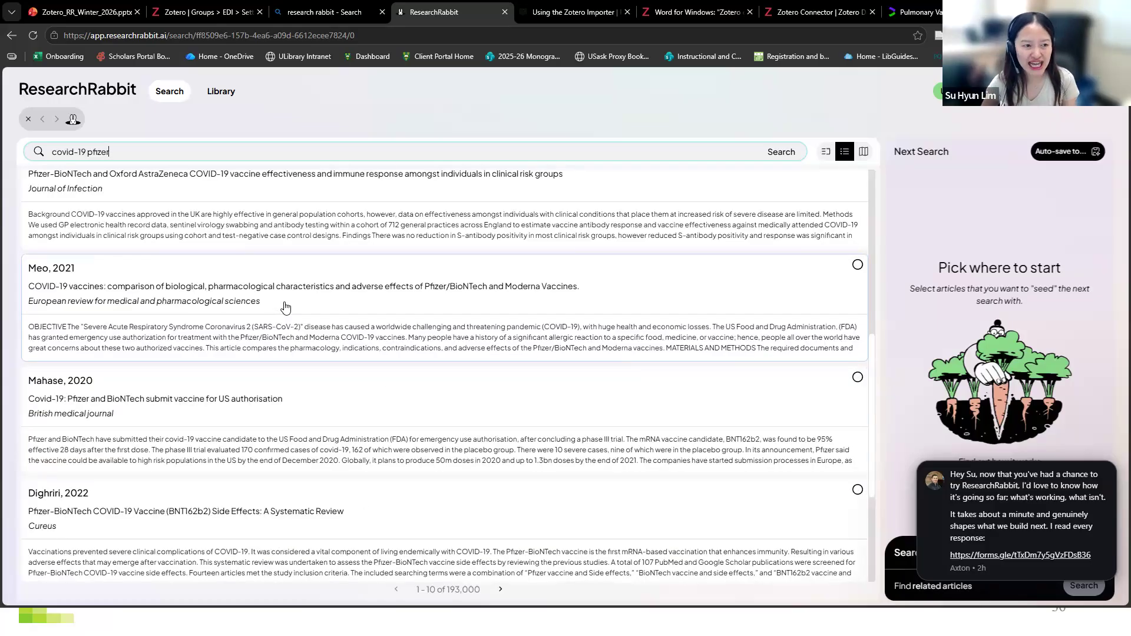
scroll(285, 306, up, 2)
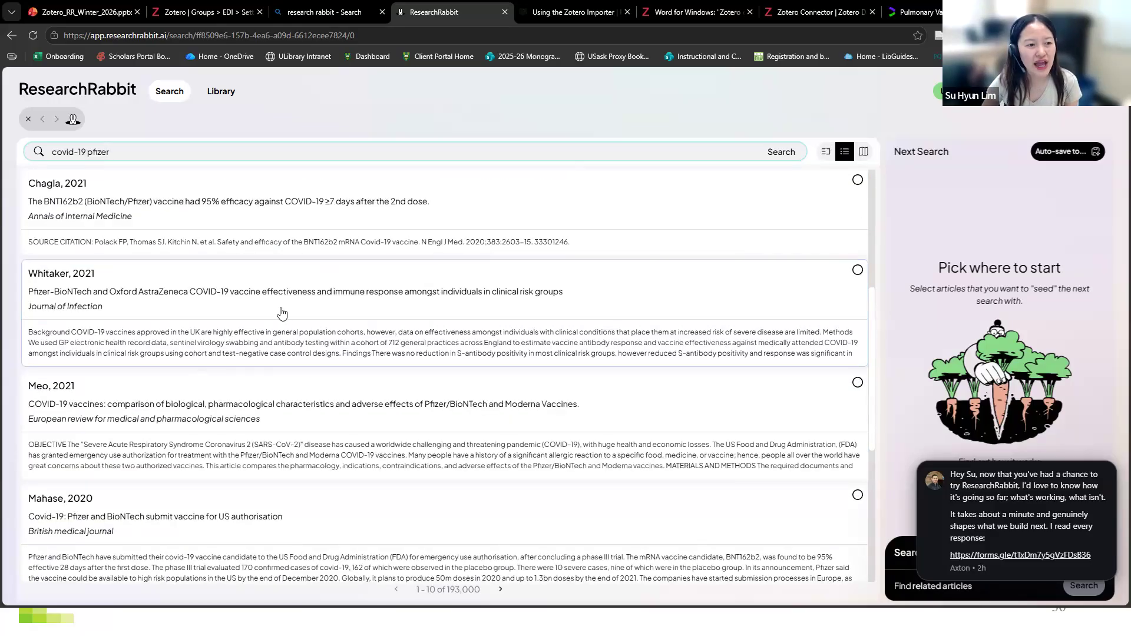
click(857, 180)
Look through the remaining "covid-19 pfizer" results on the first page and the articles on the second page
scroll(403, 412, down, 2)
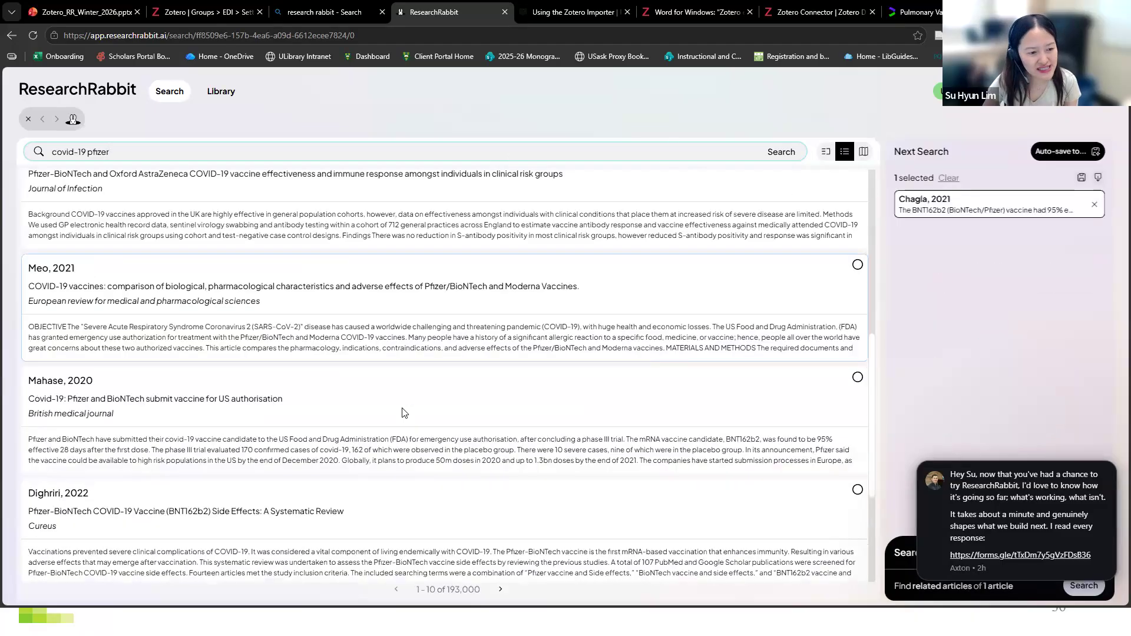
scroll(404, 412, down, 3)
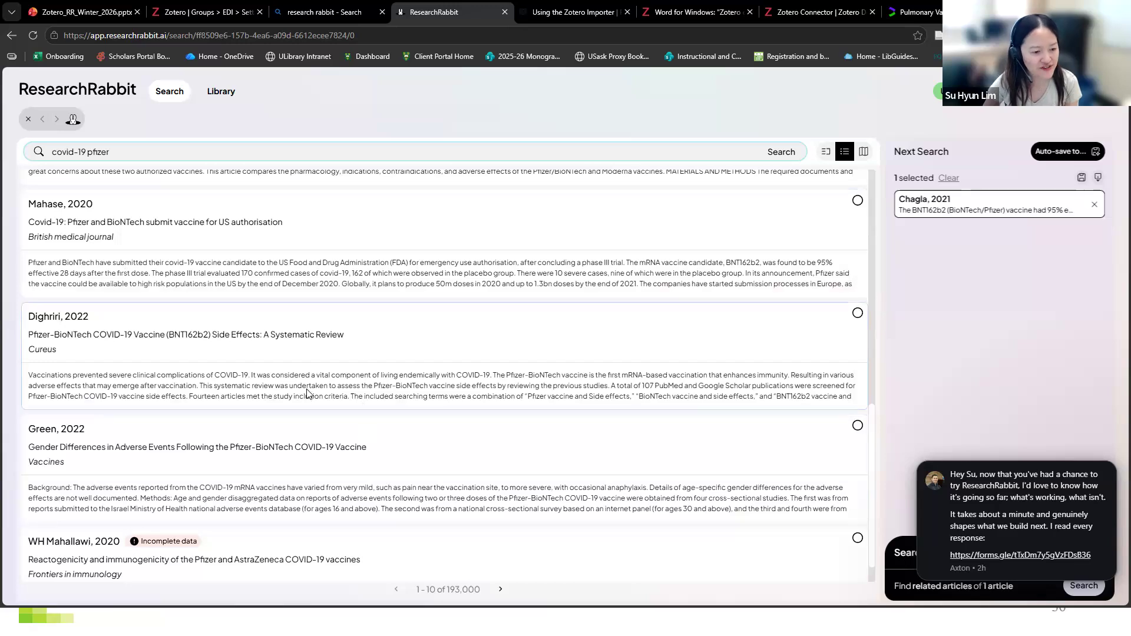
scroll(307, 394, down, 1)
scroll(500, 500, up, 5)
scroll(503, 565, down, 5)
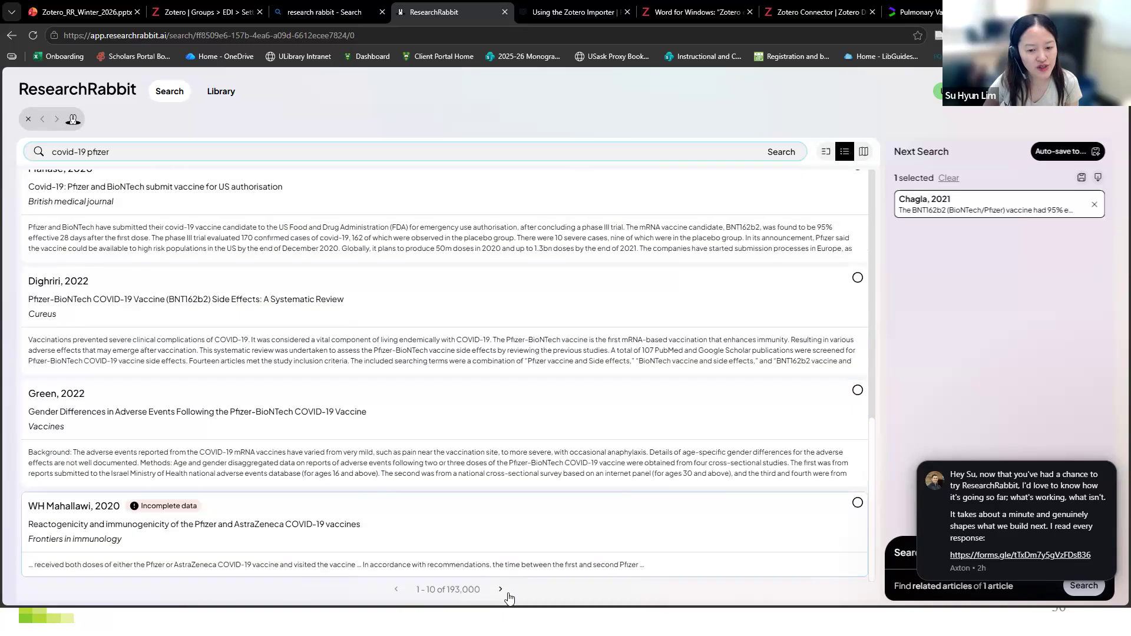
click(501, 590)
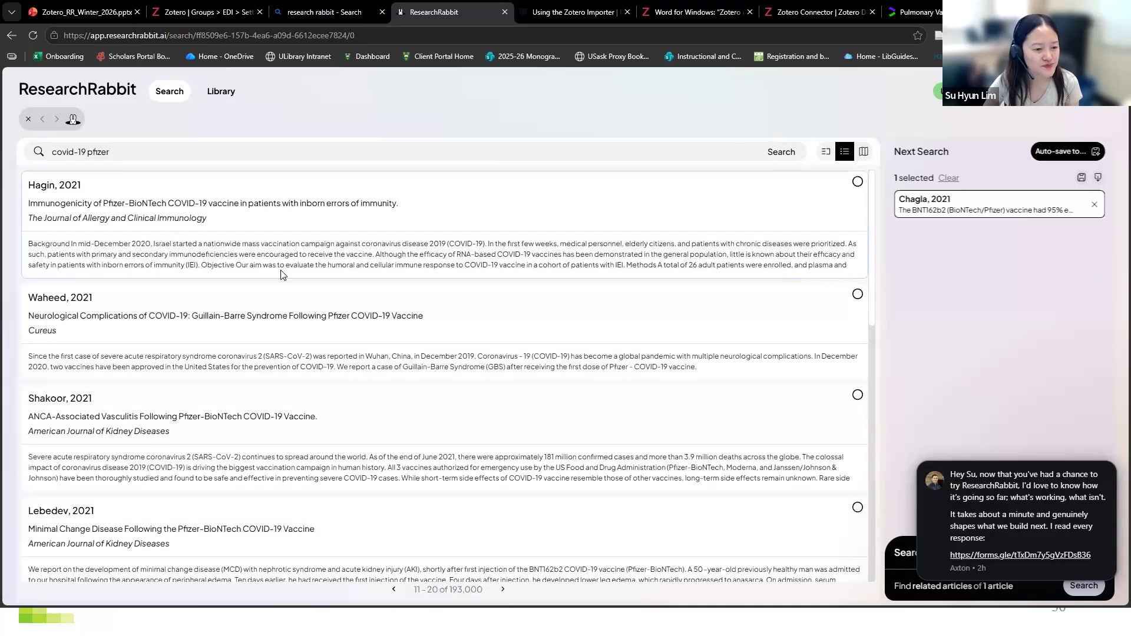
scroll(294, 286, down, 5)
Refine the article search to the keywords "covid-19 pfizer effectiveness"
click(246, 153)
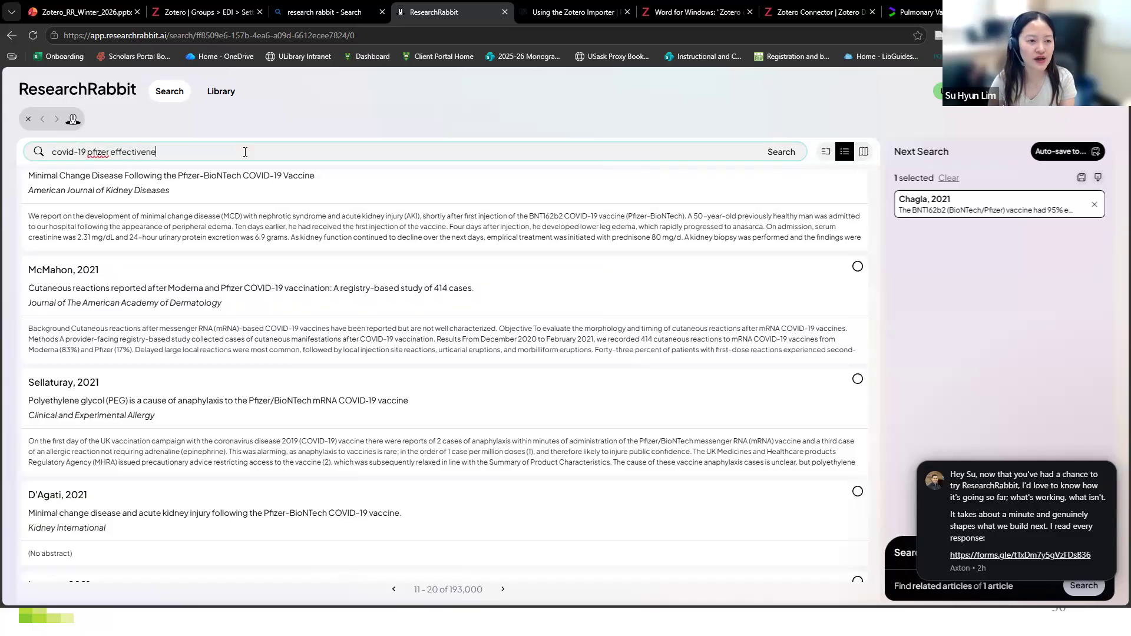
text(s)
key(Return)
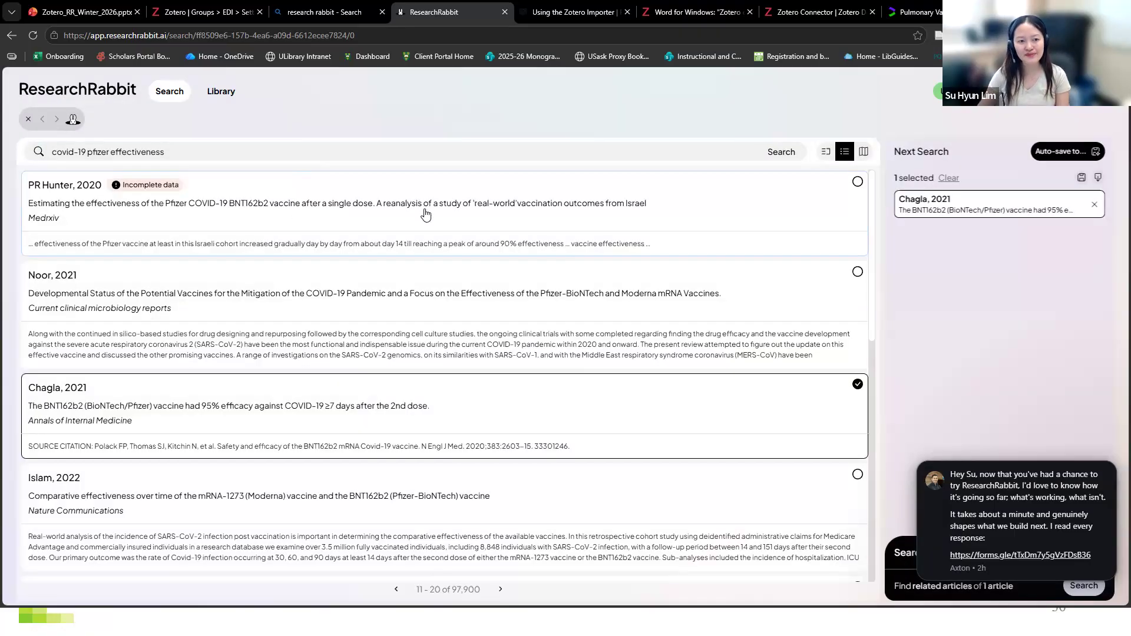
Add the Medrxiv, Current clinical microbiology reports and Nature Communications vaccine articles to the selection, and dismiss the two pop-up messages
click(858, 182)
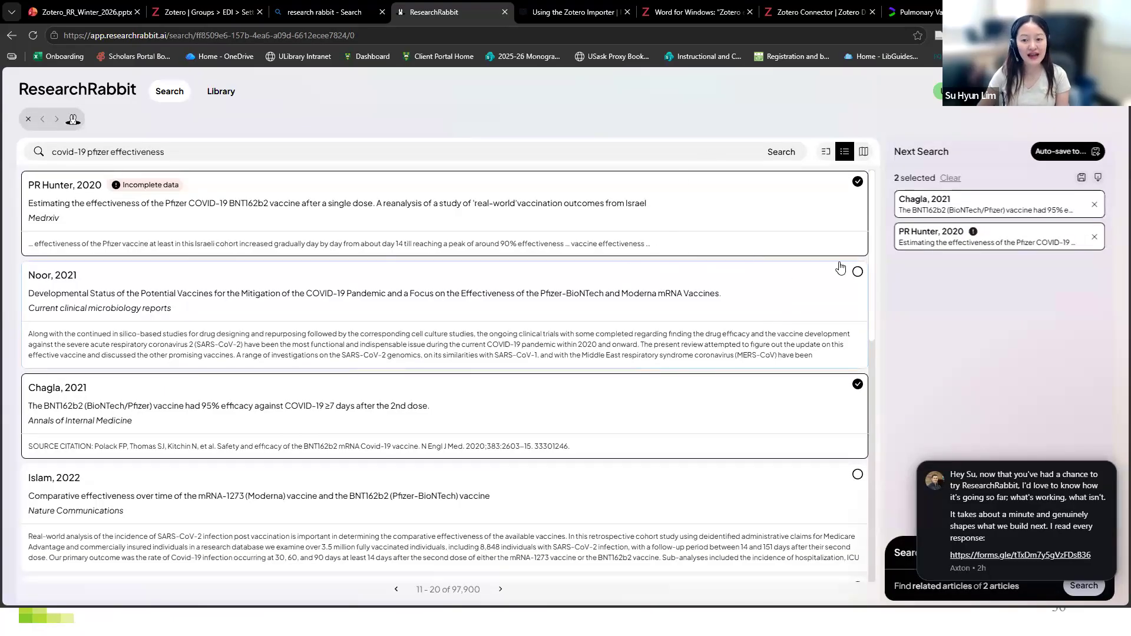
click(855, 278)
scroll(820, 438, down, 1)
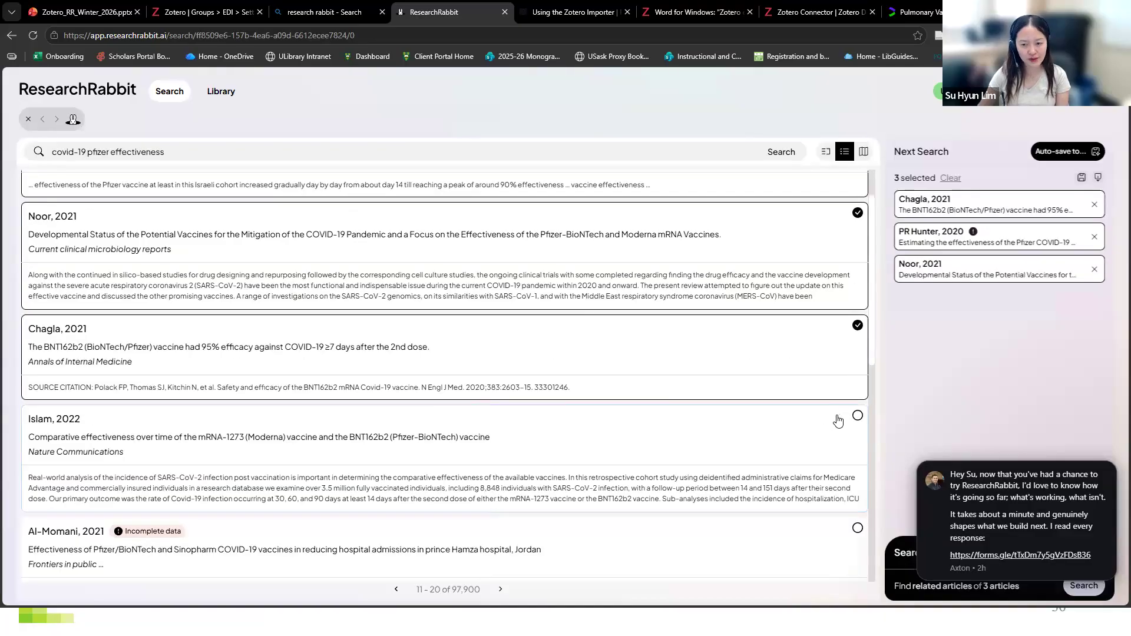
click(857, 415)
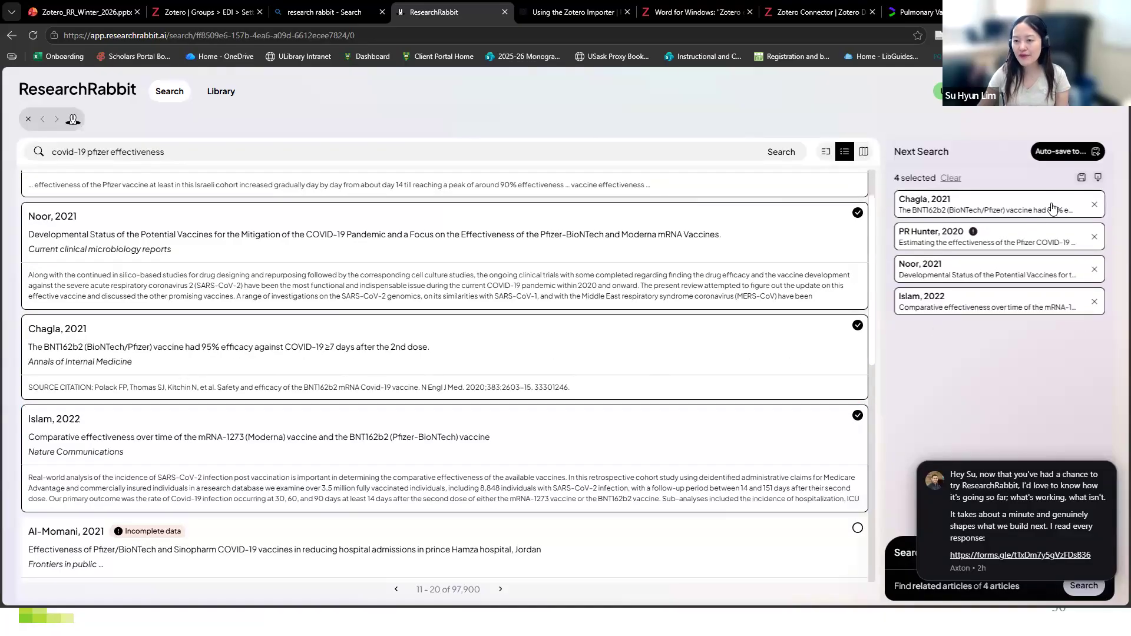
click(1113, 465)
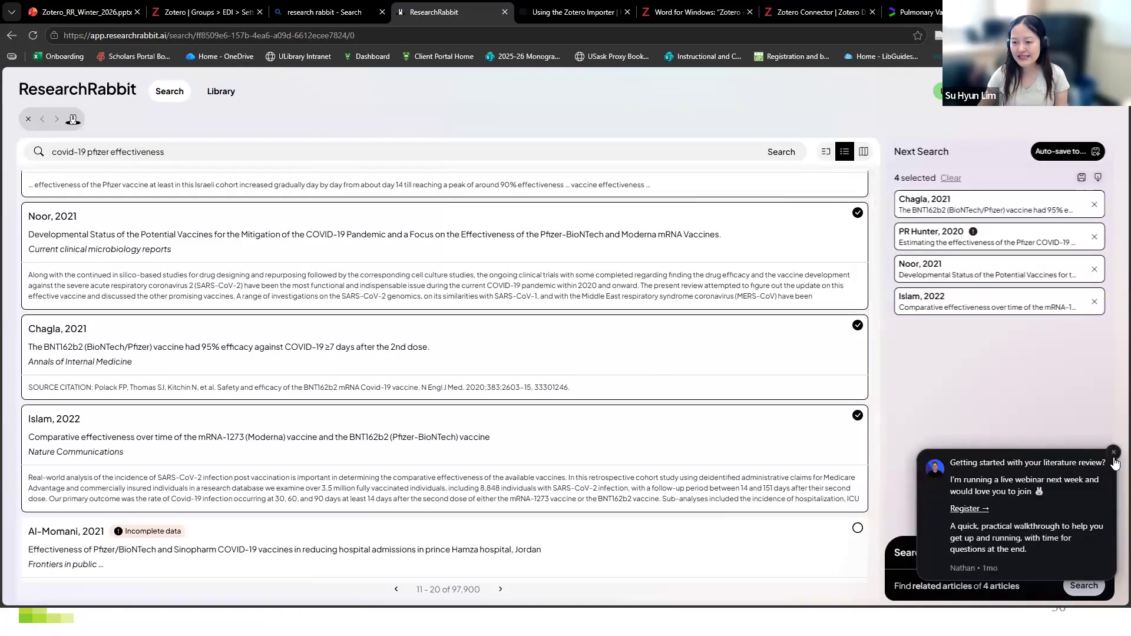
click(1113, 454)
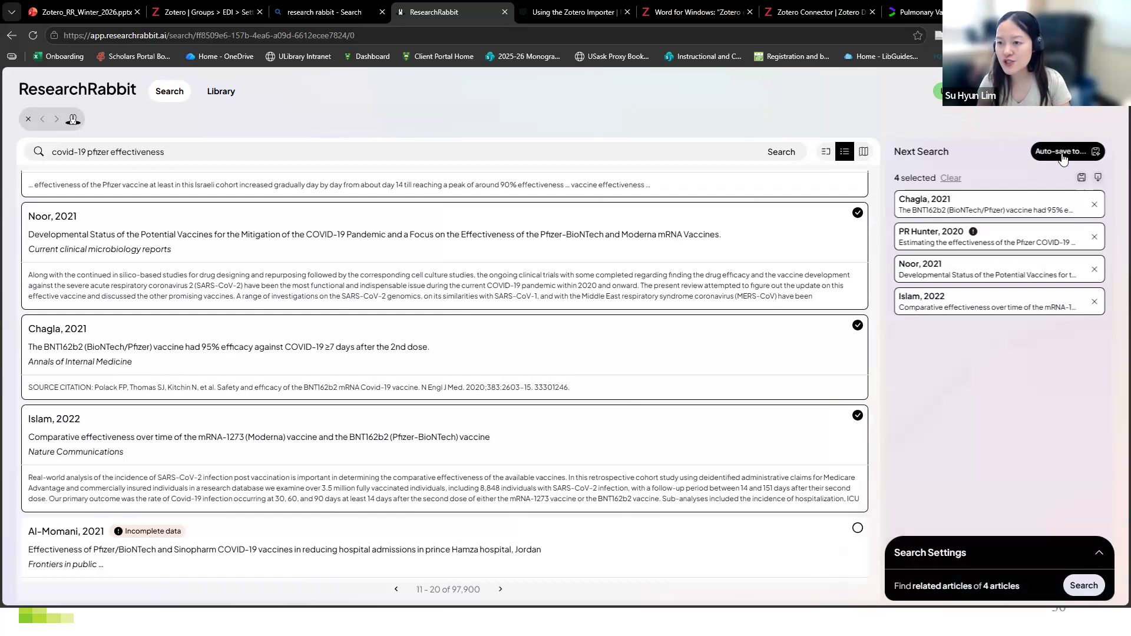
Create a pink collection named "Covid-19 Pfizer effectiveness" for saving the selected articles
click(1080, 180)
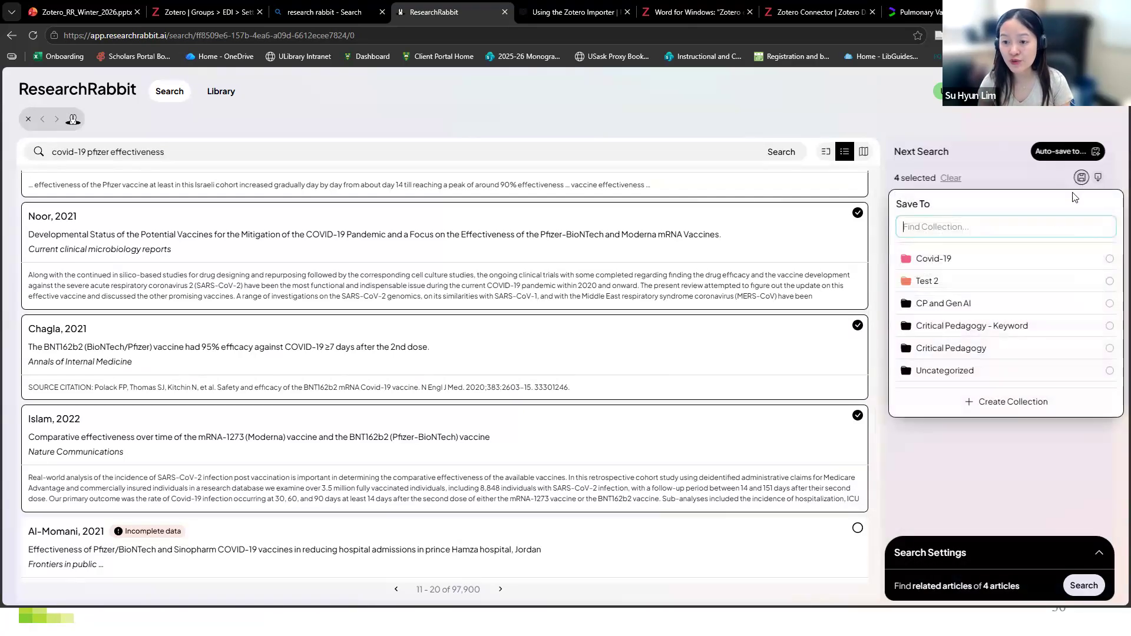
click(979, 403)
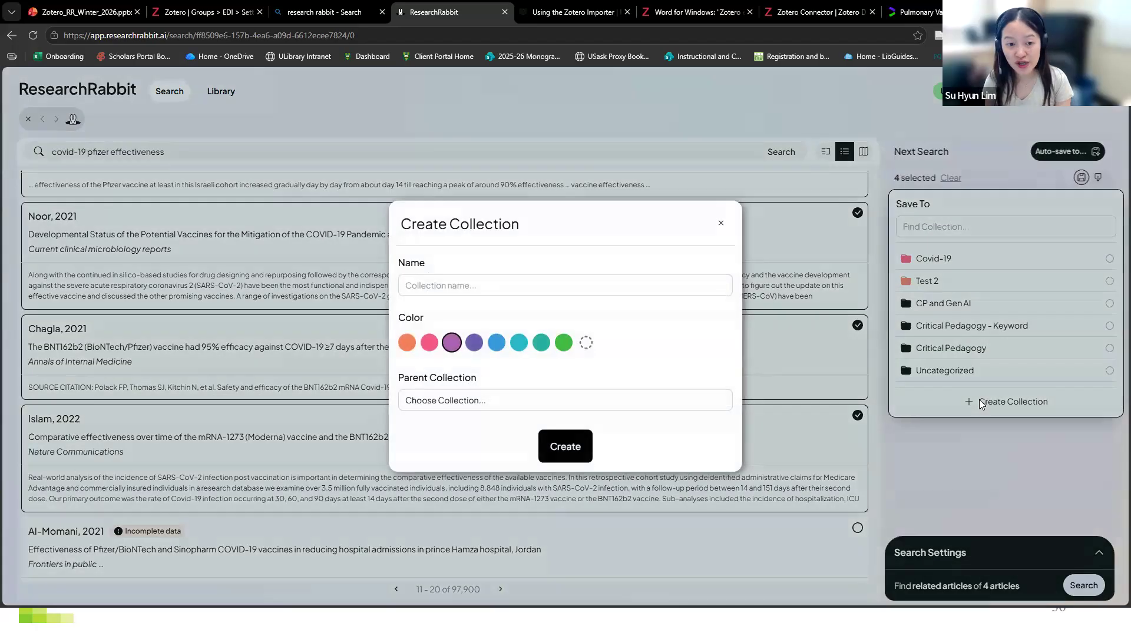
click(624, 286)
text(Covid018)
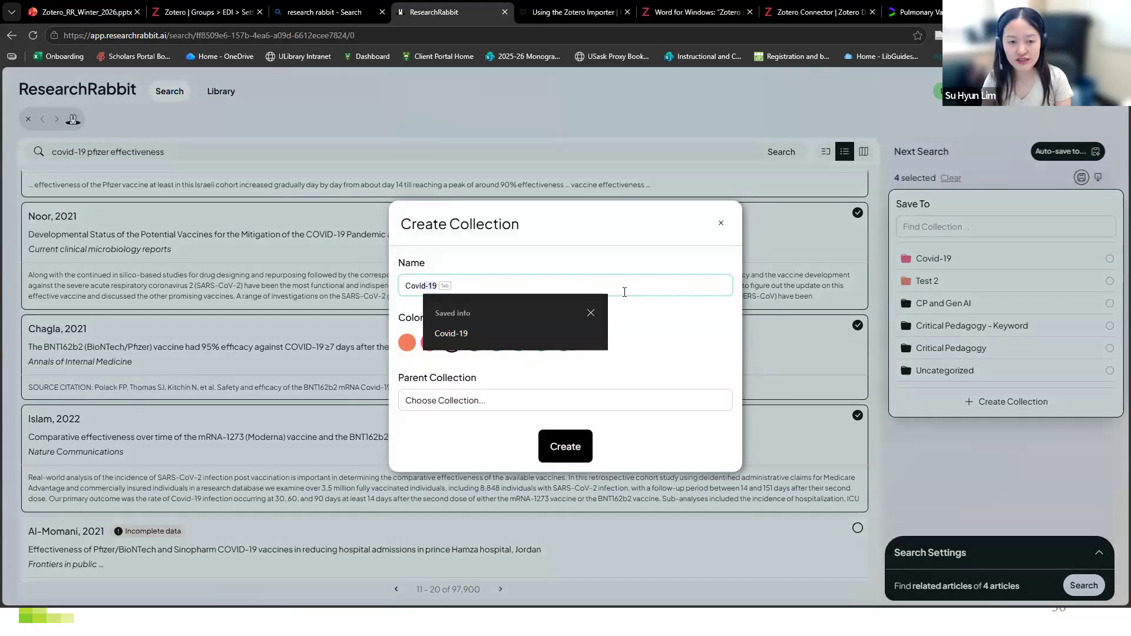
key(BackSpace)
key(BackSpace)
key(BackSpace)
text(-18)
key(BackSpace)
text(0)
key(BackSpace)
text(9 P)
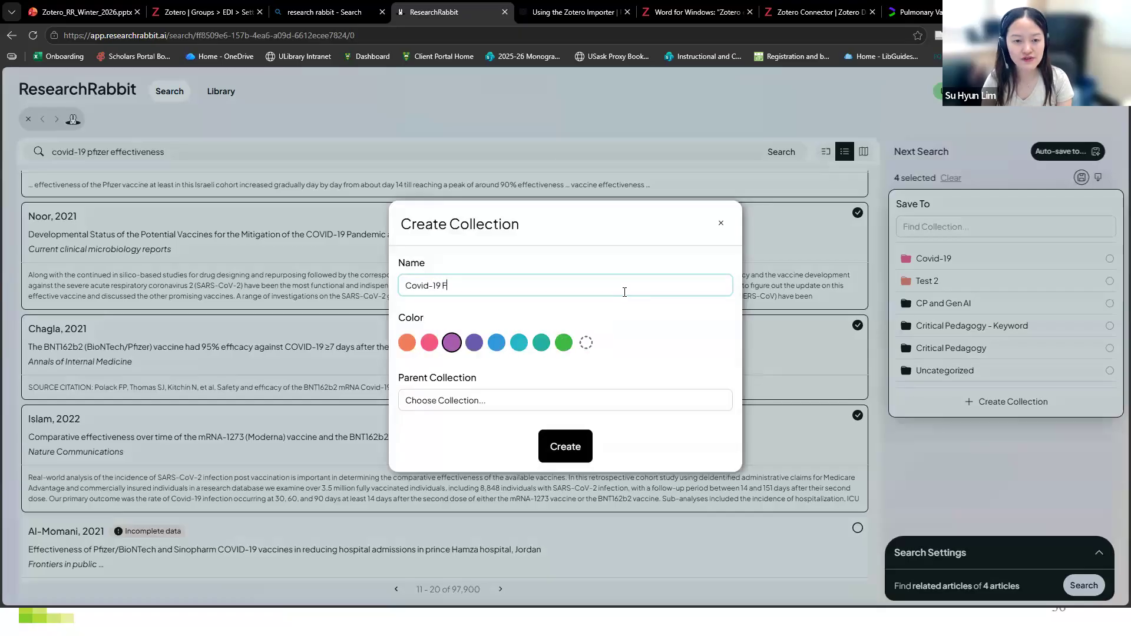
text(fizer effectiveness)
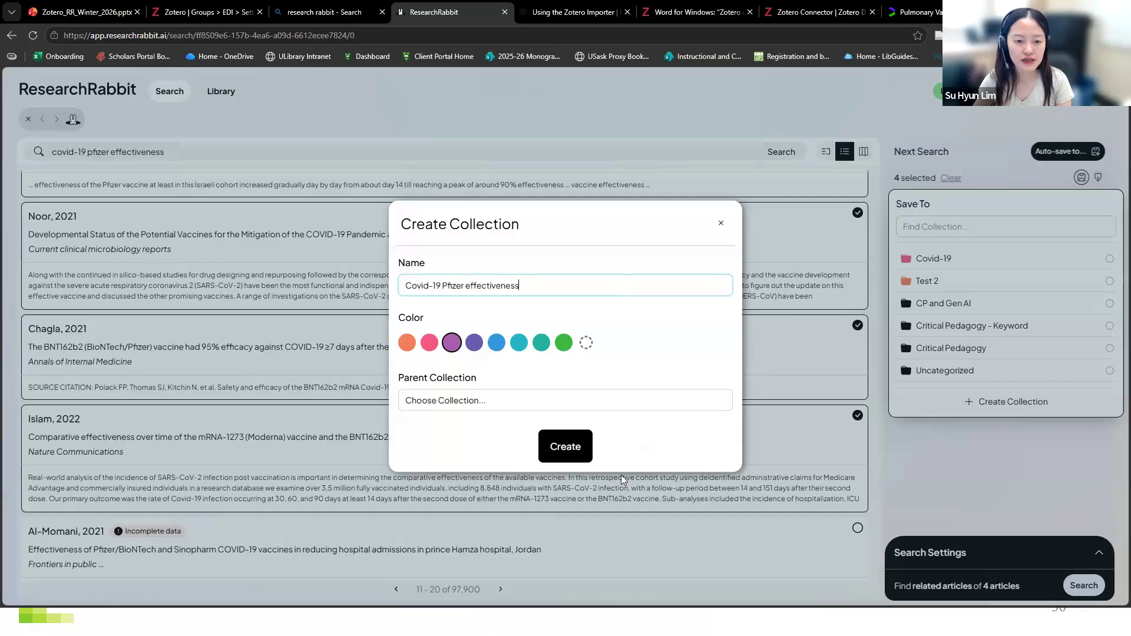
click(429, 342)
click(553, 448)
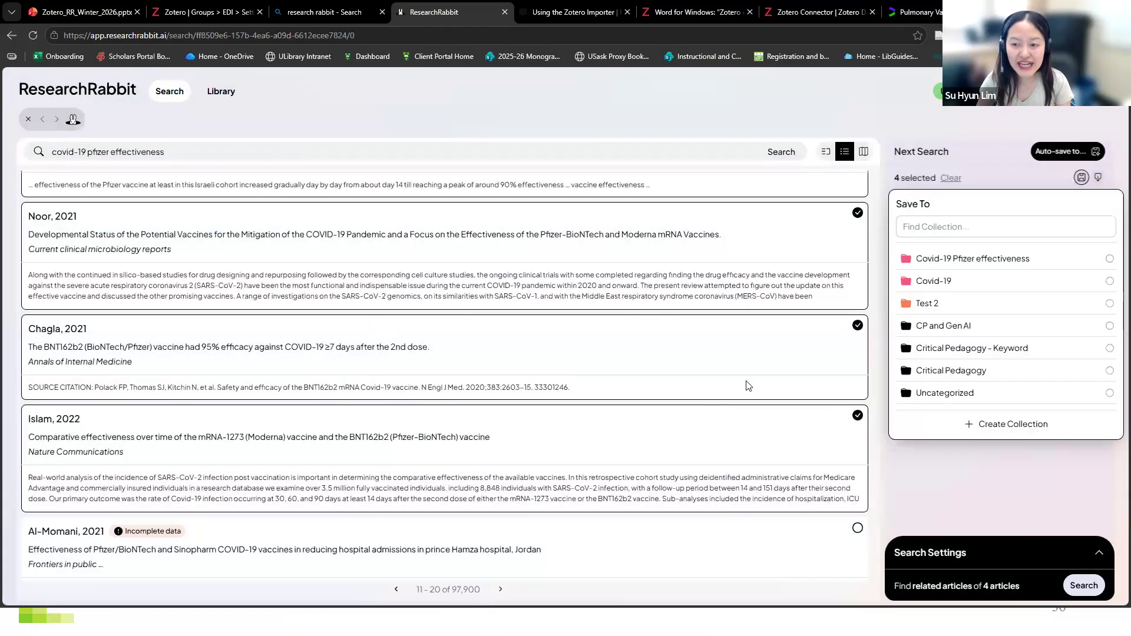
Save the four selected articles to the "Covid-19 Pfizer effectiveness" collection
click(972, 260)
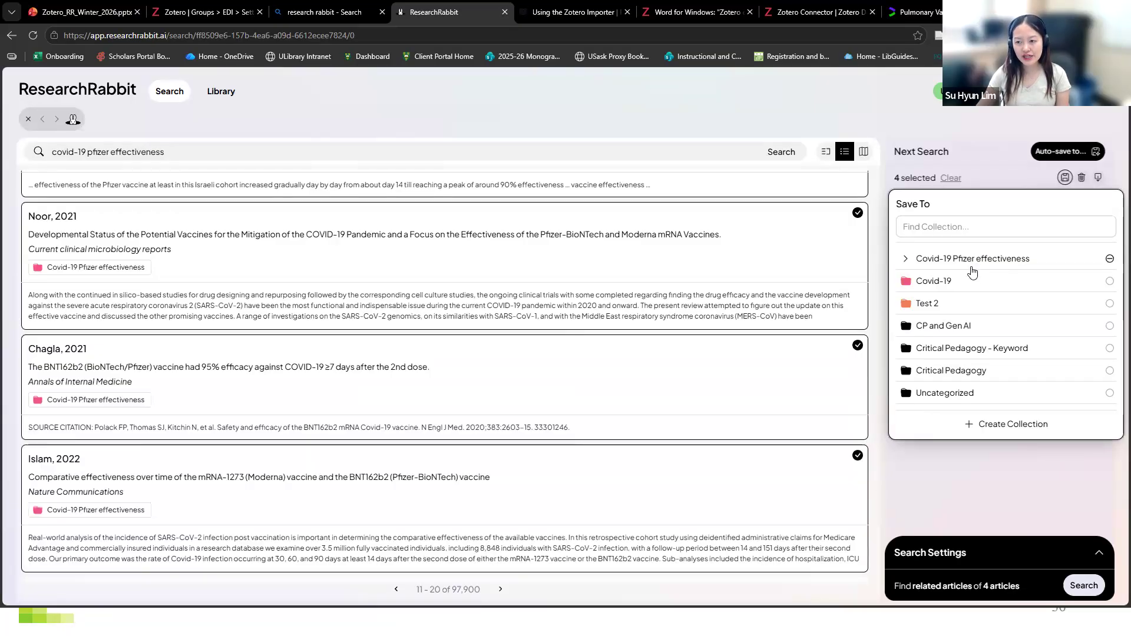
click(978, 261)
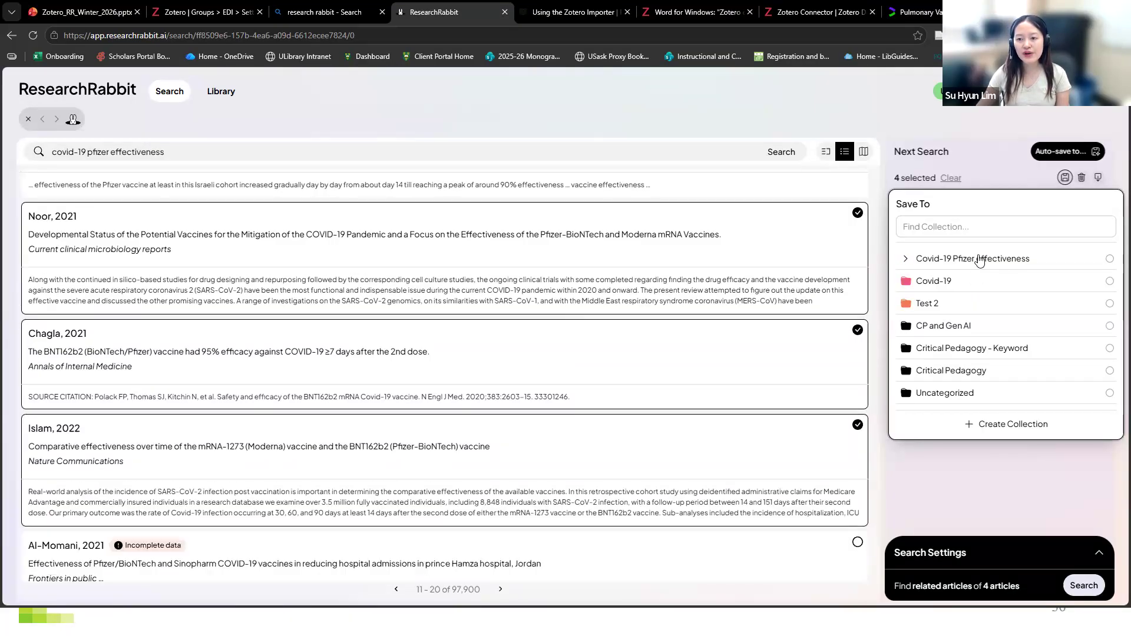
click(979, 261)
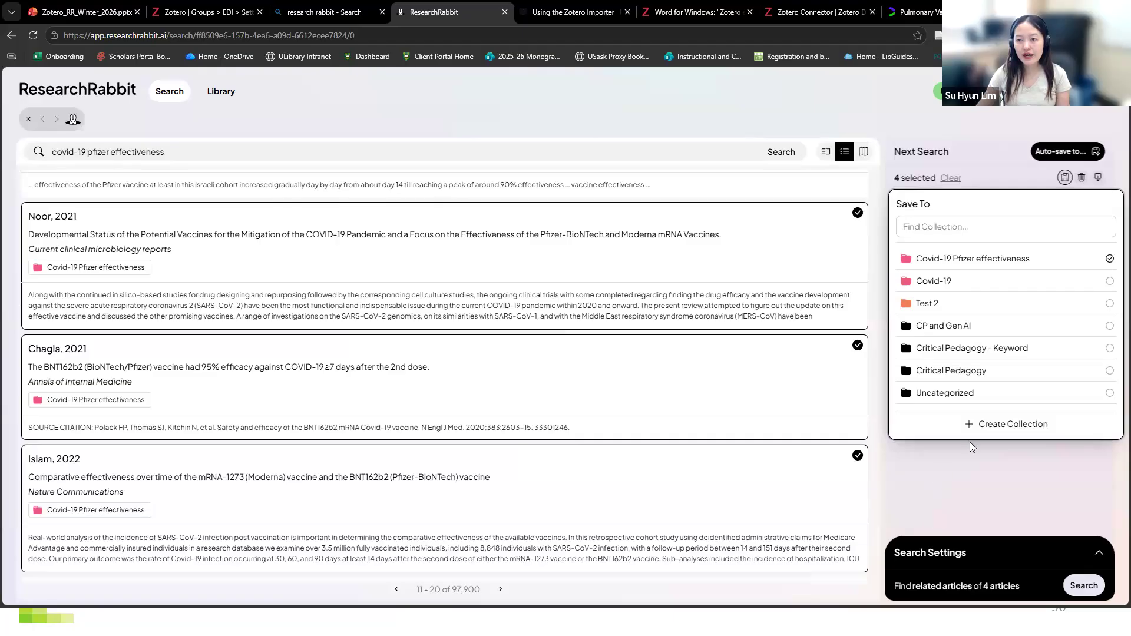
Open the "Covid-19 Pfizer effectiveness" collection in the library and look through its saved articles
click(221, 92)
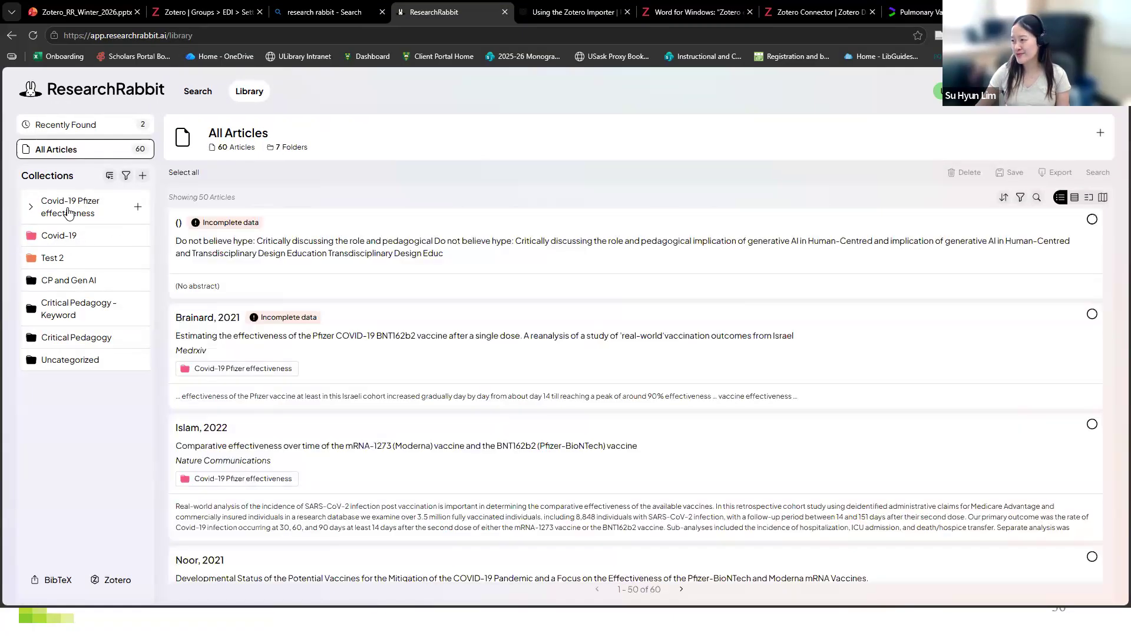
click(68, 212)
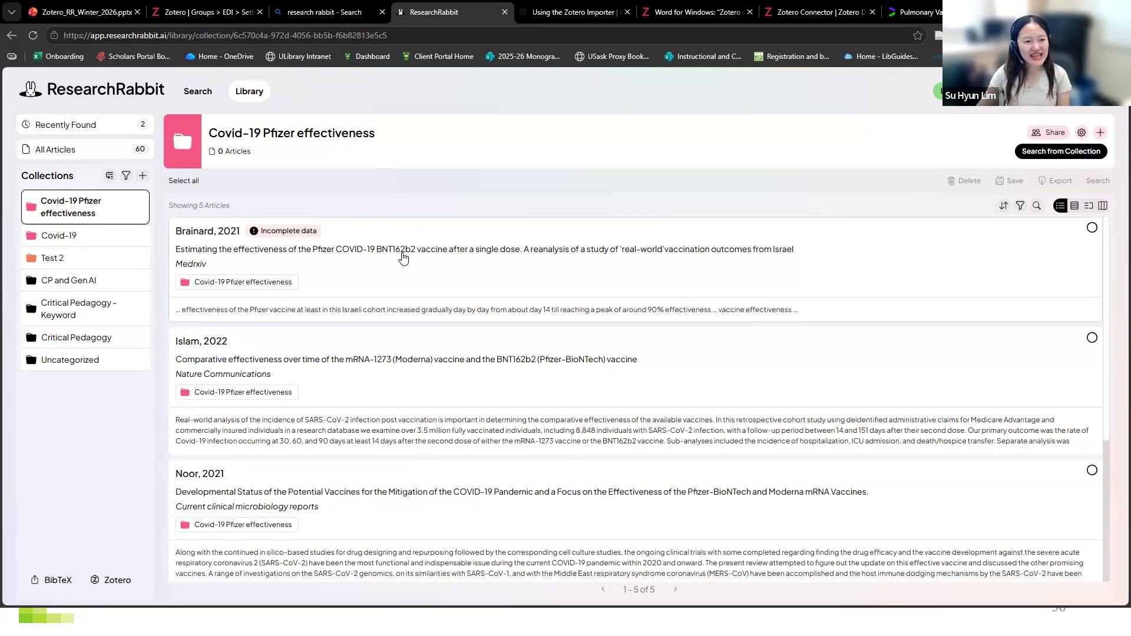
scroll(402, 264, down, 4)
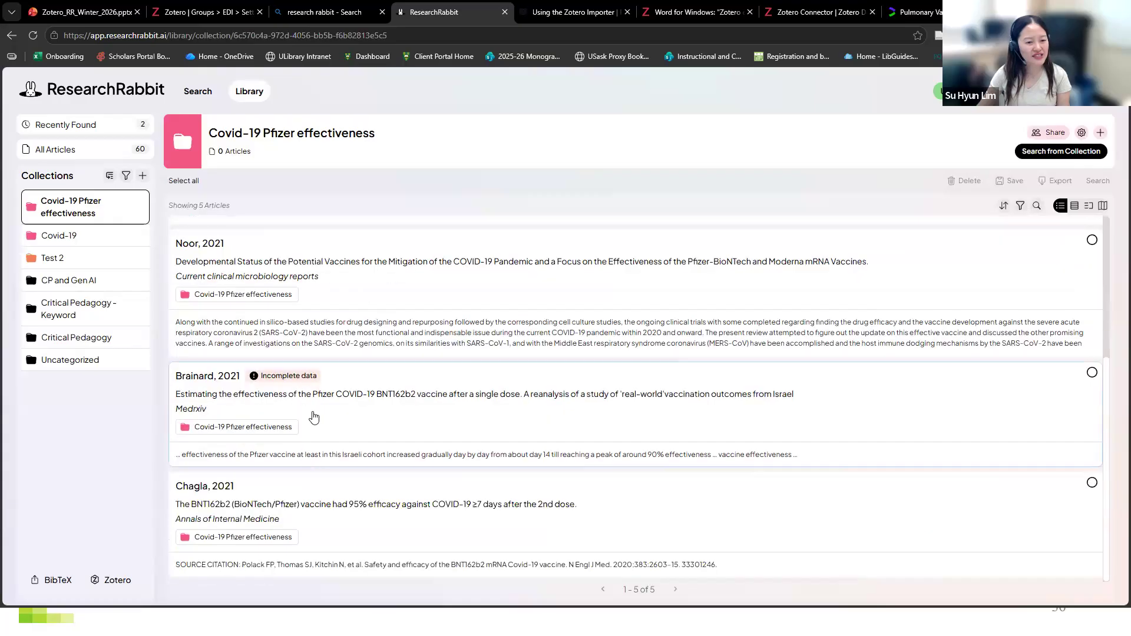
scroll(306, 436, up, 4)
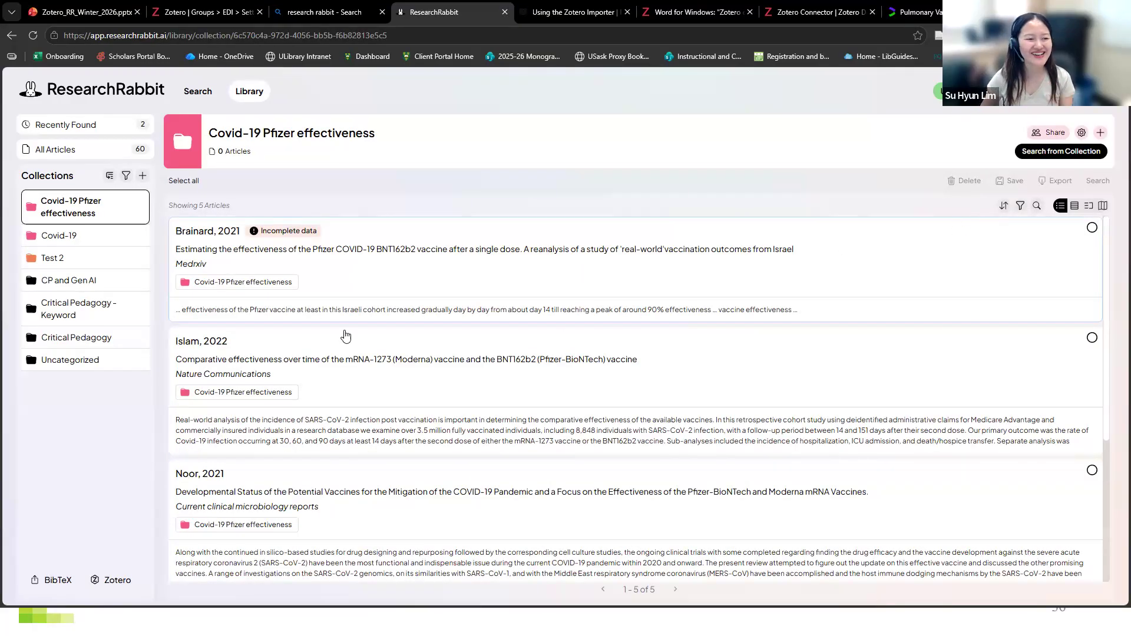
View the "Covid-19" and "Test 2" collections and check "Test 2" for subcollections
click(88, 237)
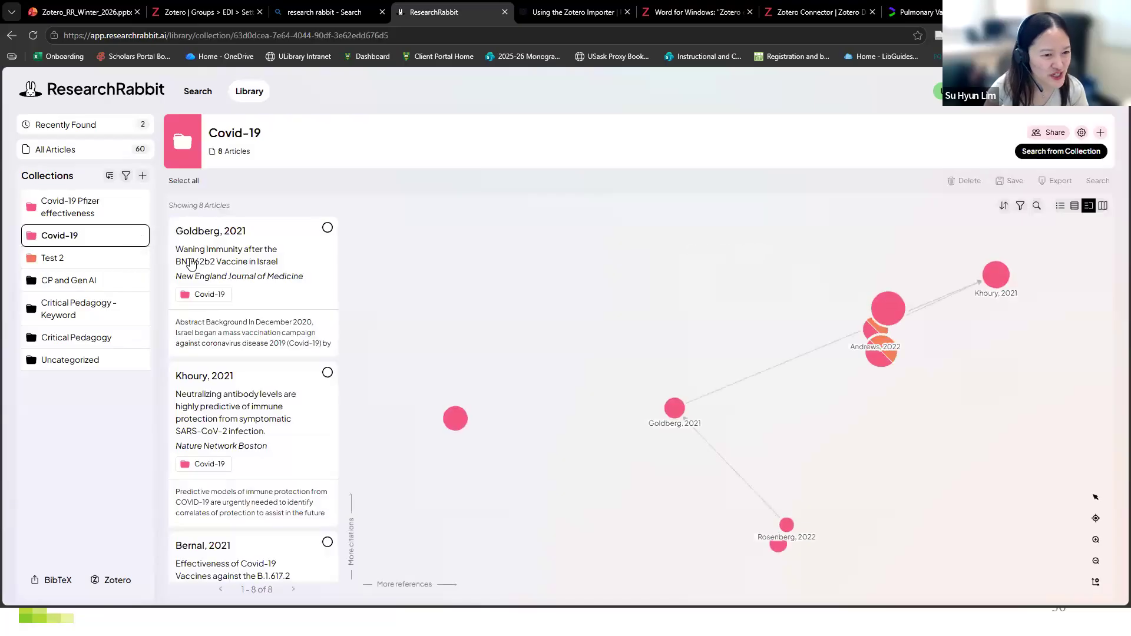
click(76, 260)
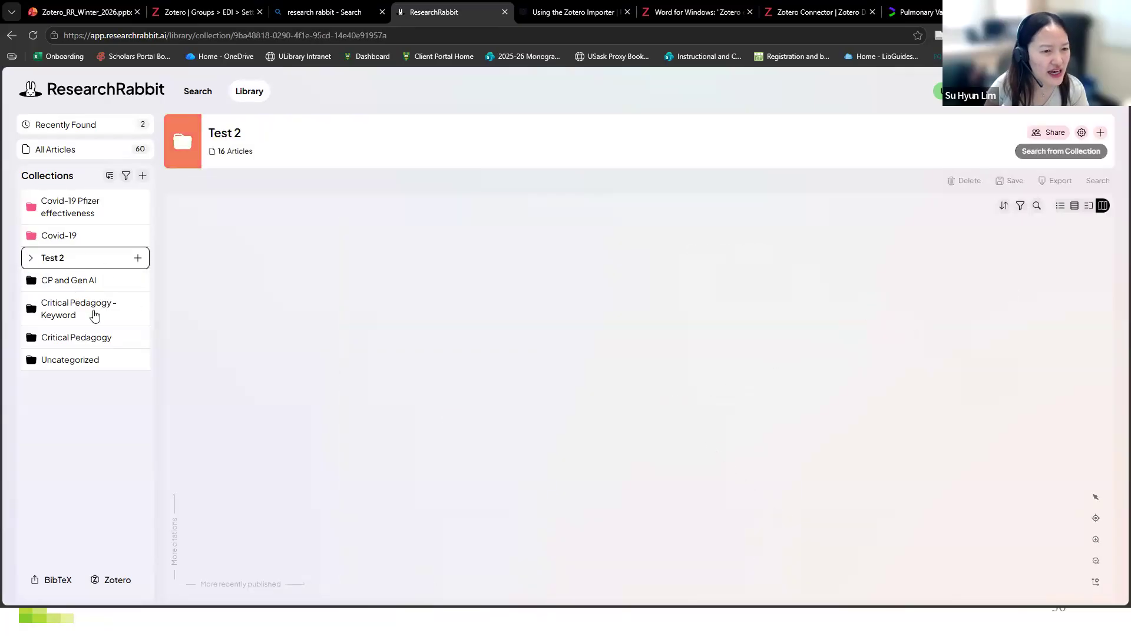
click(30, 258)
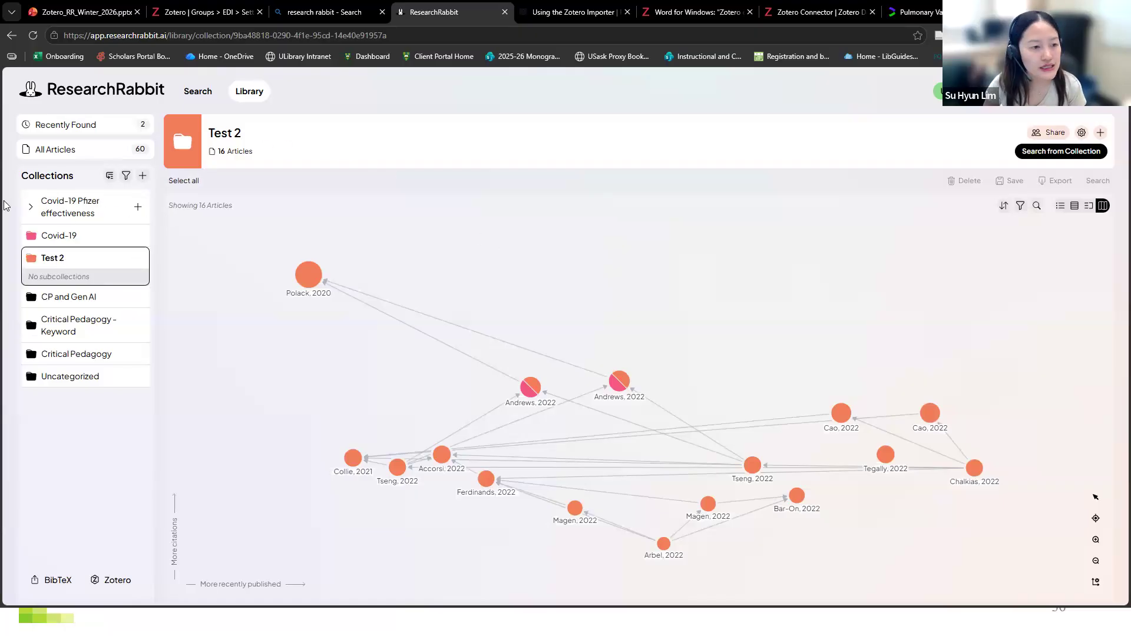
Reopen the "Covid-19 Pfizer effectiveness" collection and view its options for adding articles by DOI, BibTeX or PDF
click(71, 206)
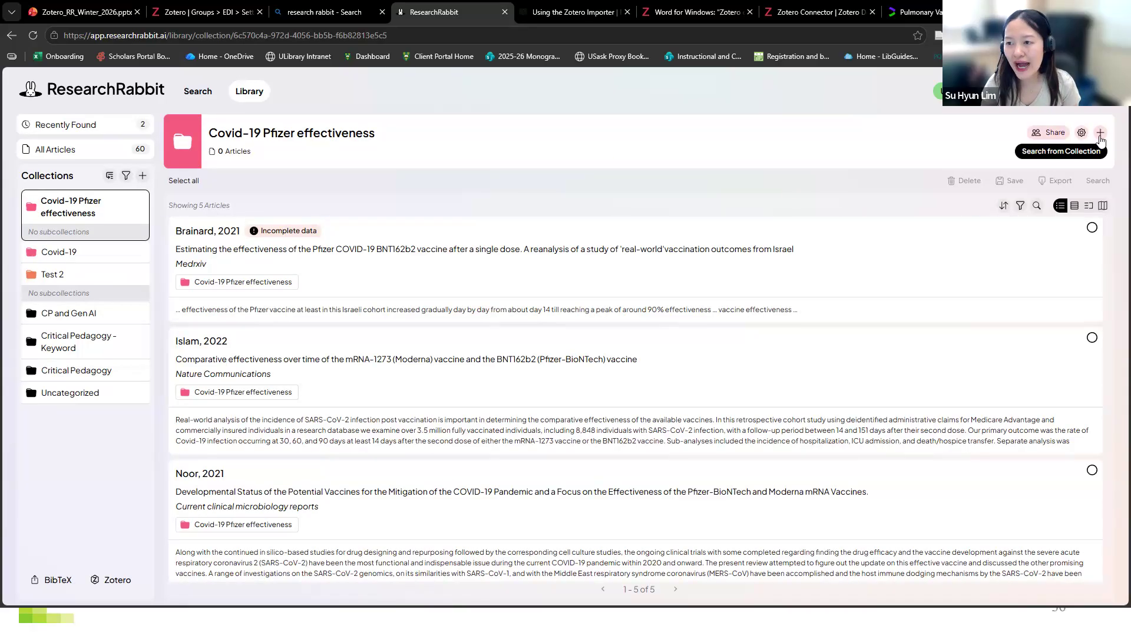
click(1100, 135)
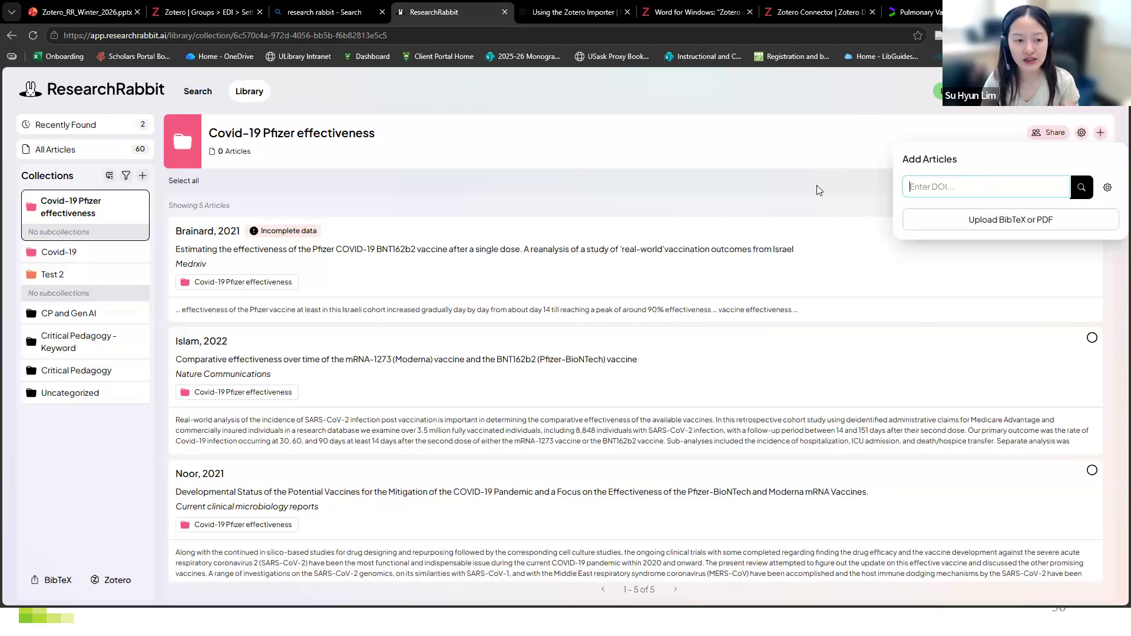
click(768, 180)
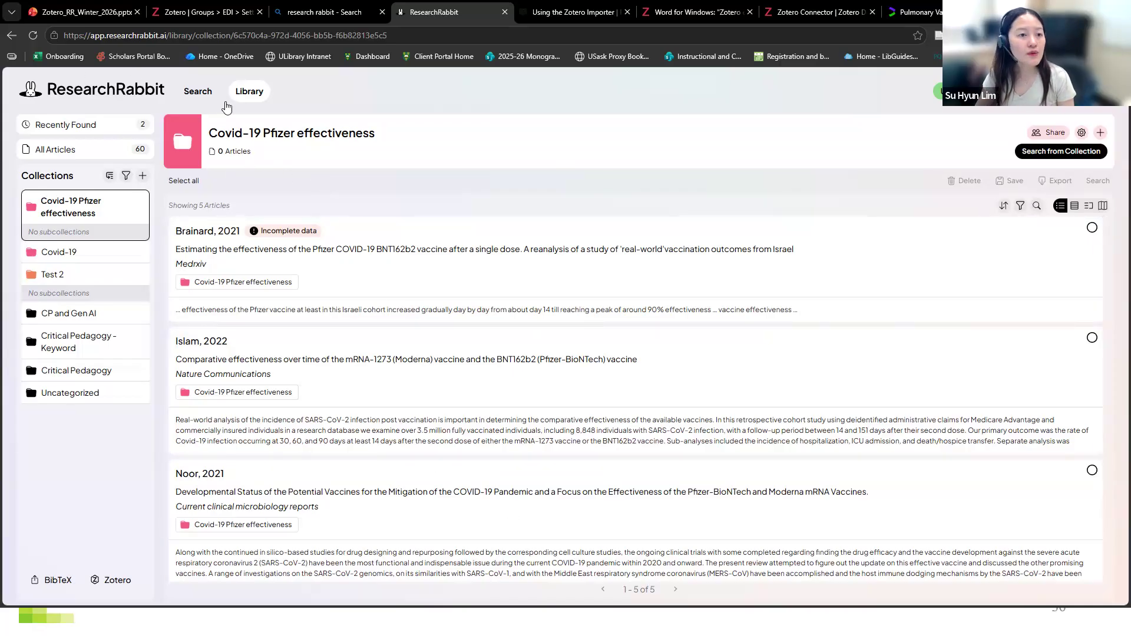
Return to the "covid-19 pfizer effectiveness" search and look over its first page of results
click(197, 91)
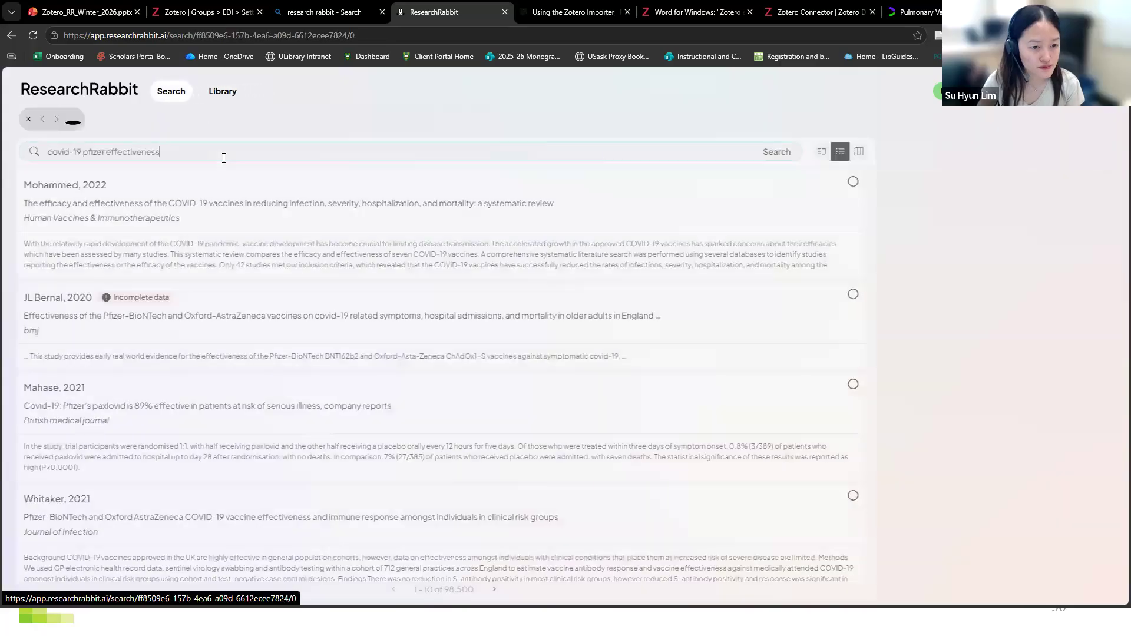
click(72, 124)
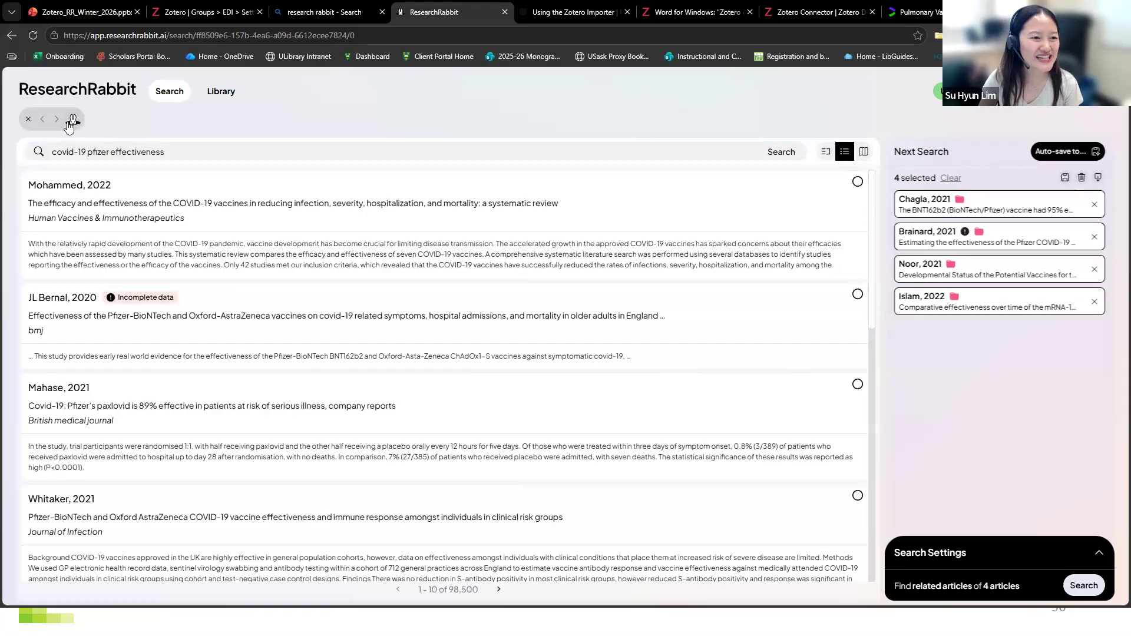
scroll(251, 372, down, 2)
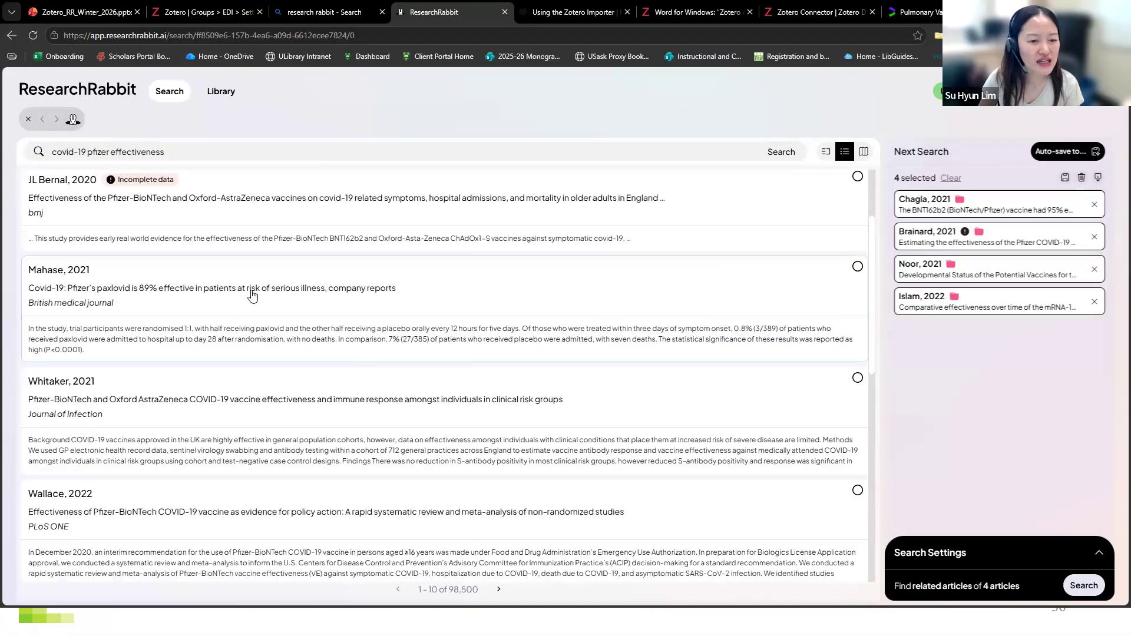
Open the 2022 PLoS ONE systematic review on Pfizer-BioNTech vaccine effectiveness and find its similar articles
click(309, 306)
click(640, 515)
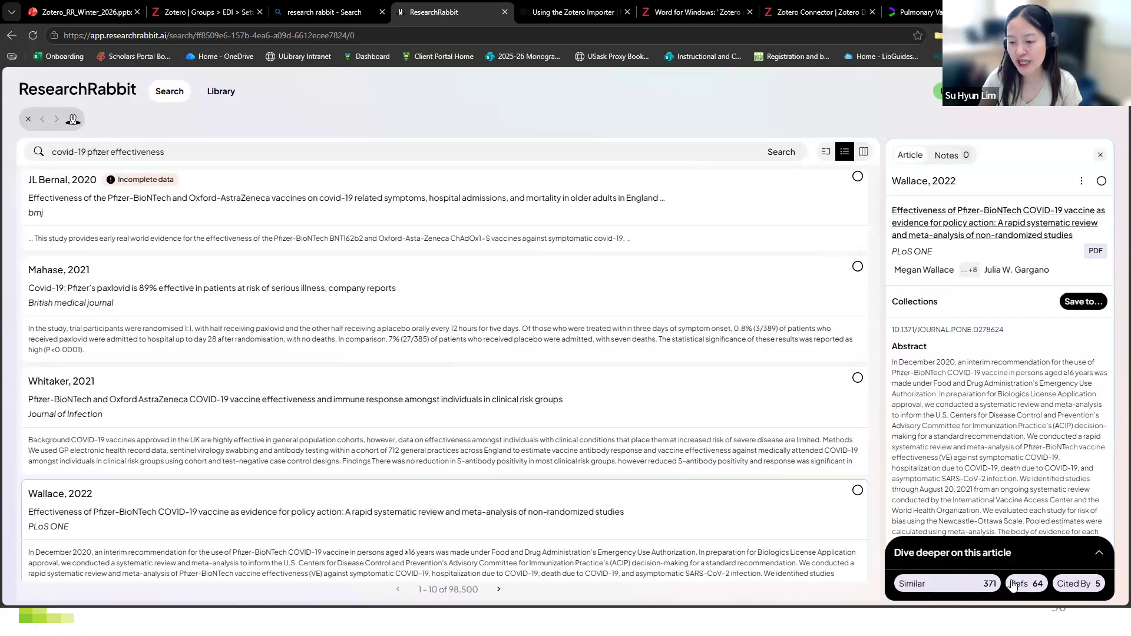
click(962, 589)
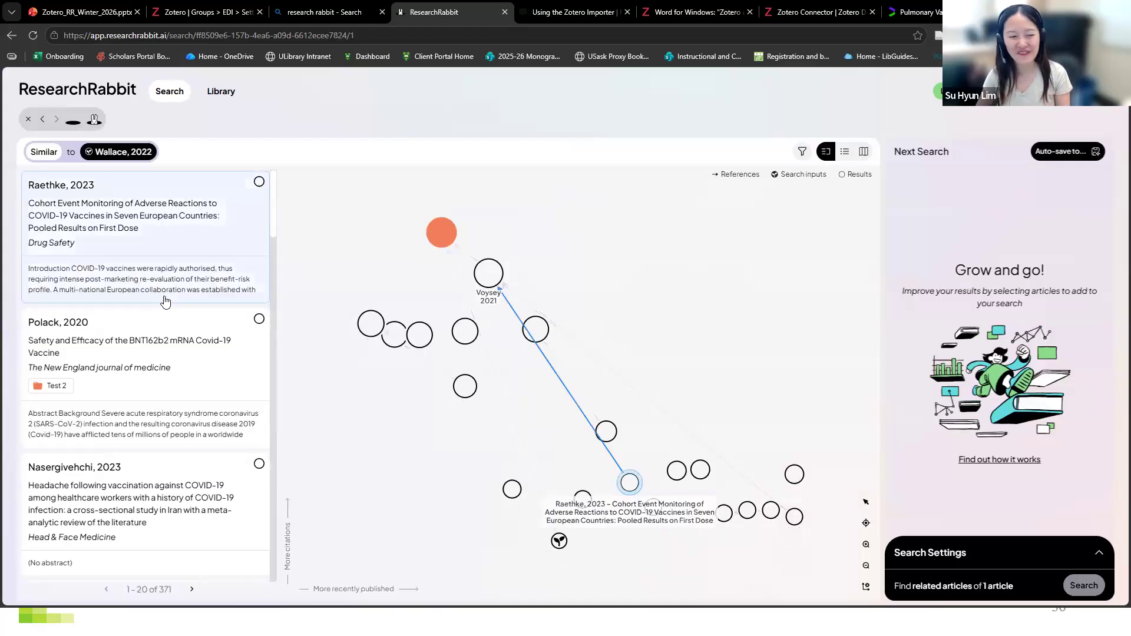
Add the 2023 Head & Face Medicine article on headache following vaccination to the next search and look through the other similar articles
scroll(190, 296, down, 1)
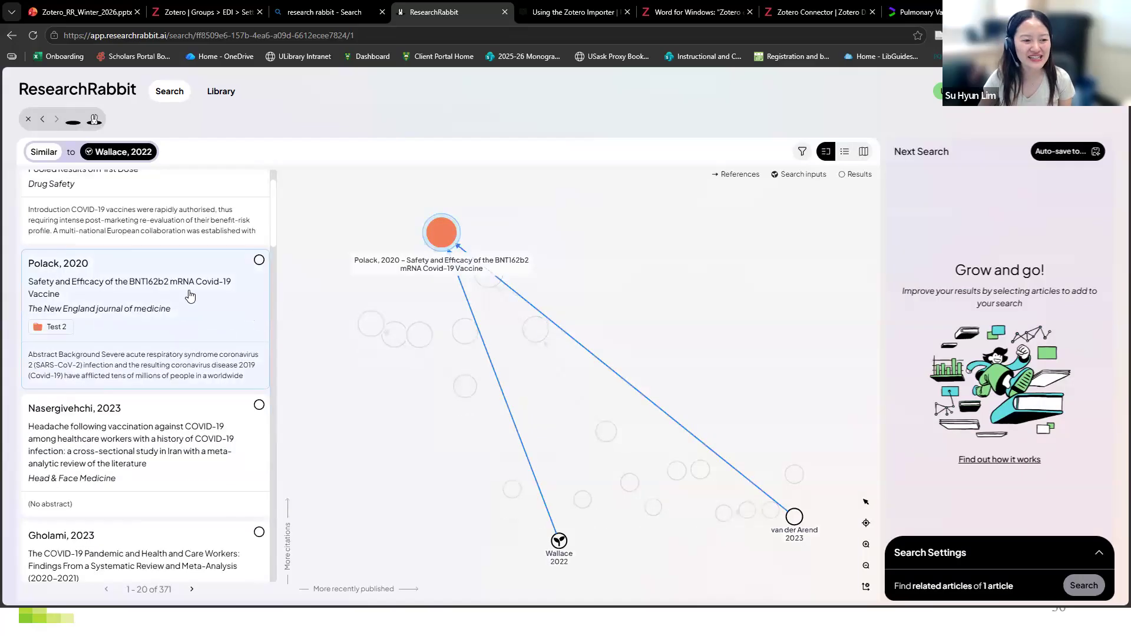
click(218, 374)
click(232, 419)
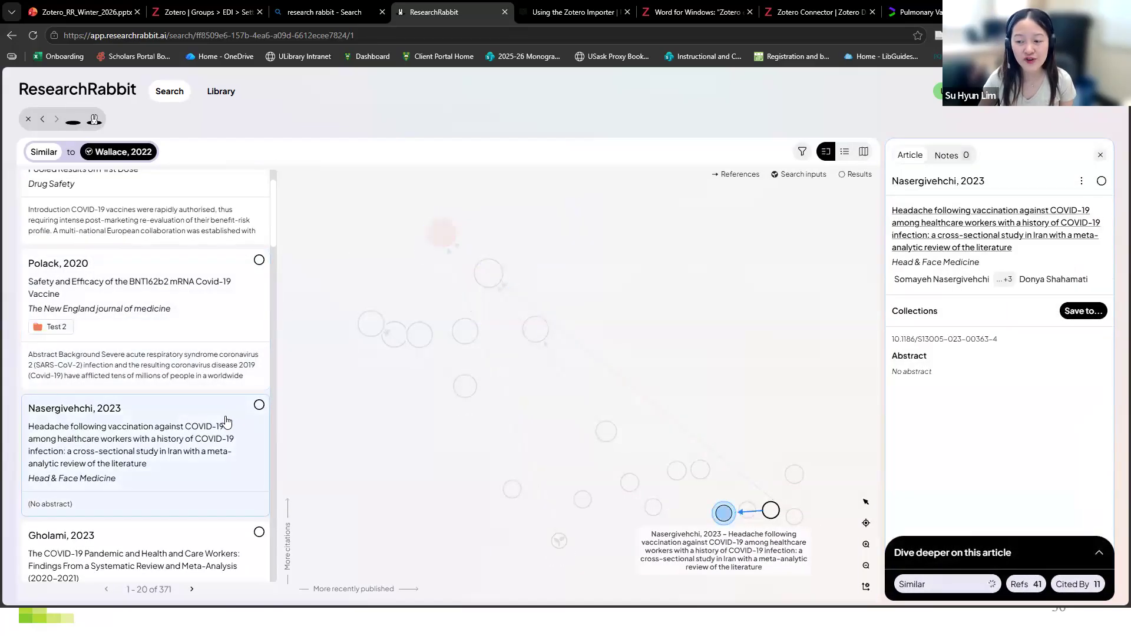
scroll(209, 412, down, 1)
click(258, 347)
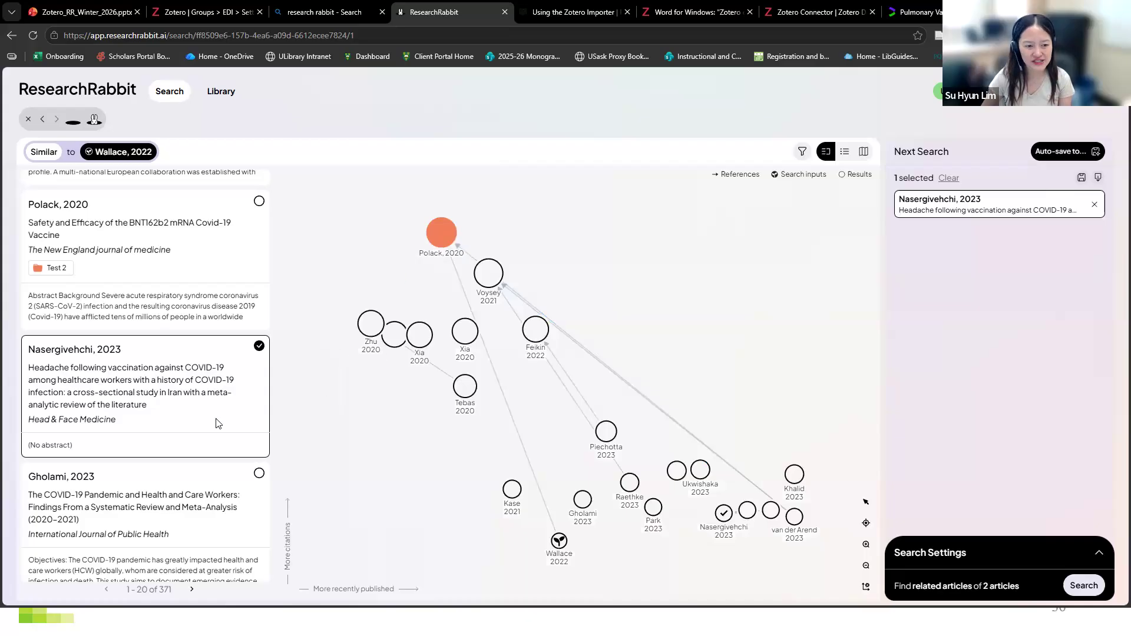
scroll(218, 423, down, 4)
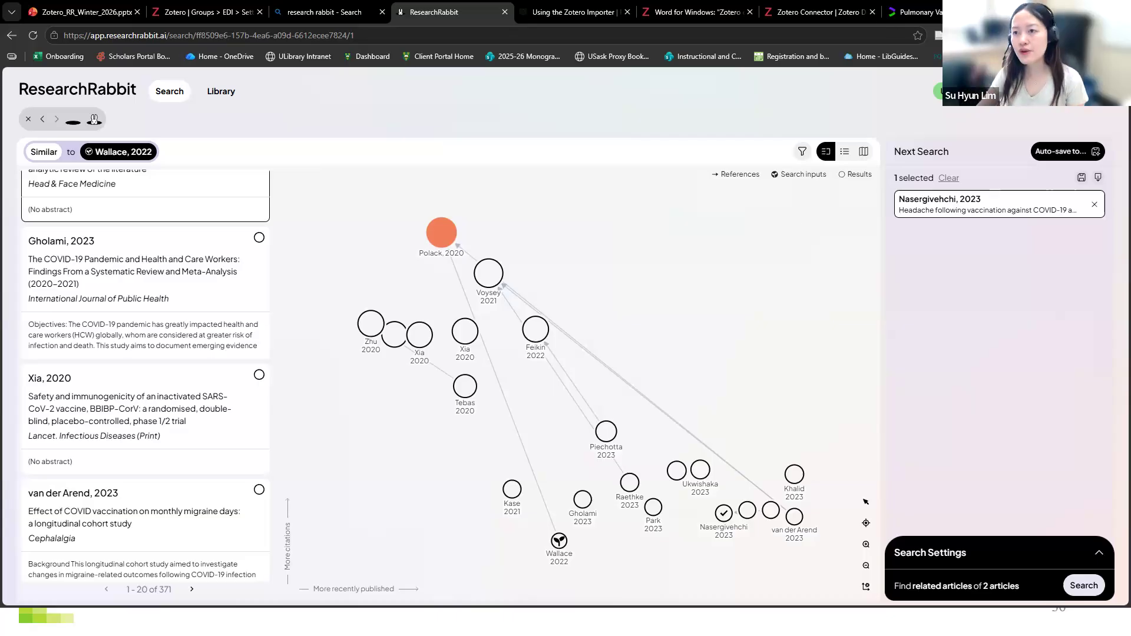
Switch to the slide show, advance to the slide with the "Test 2" collection map, and return to ResearchRabbit
key(alt+Tab)
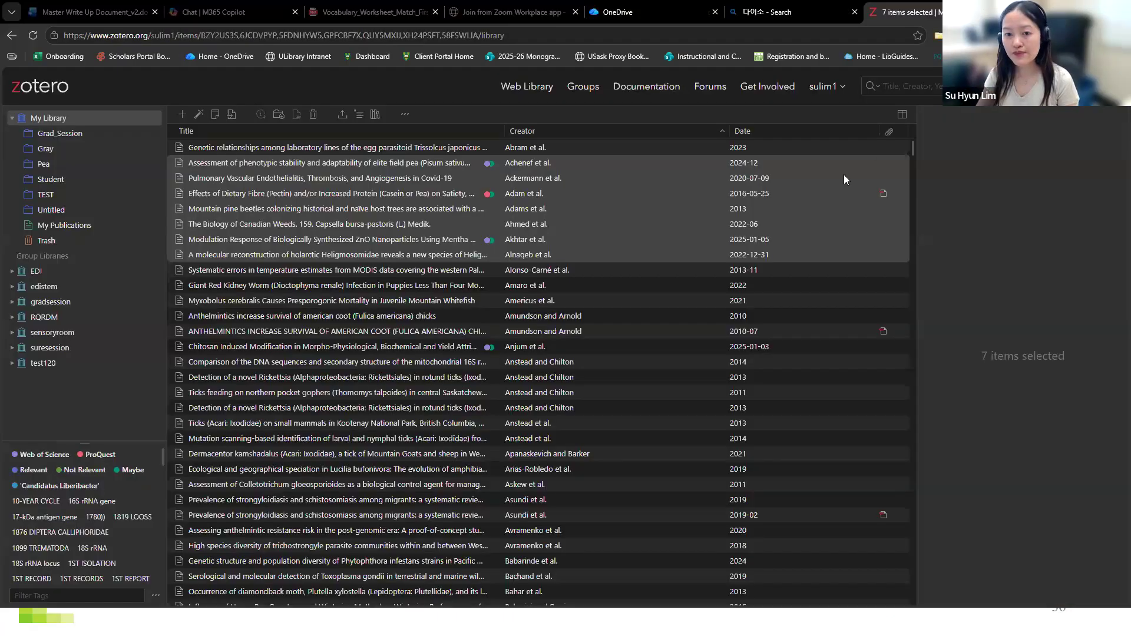
key(alt+Tab)
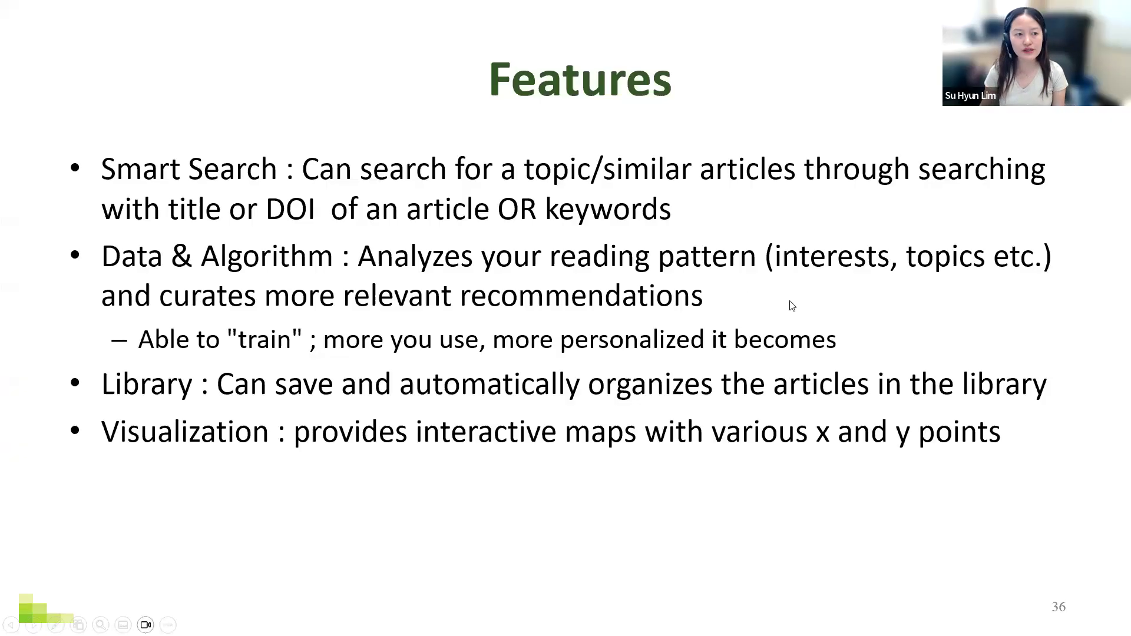
key(Right)
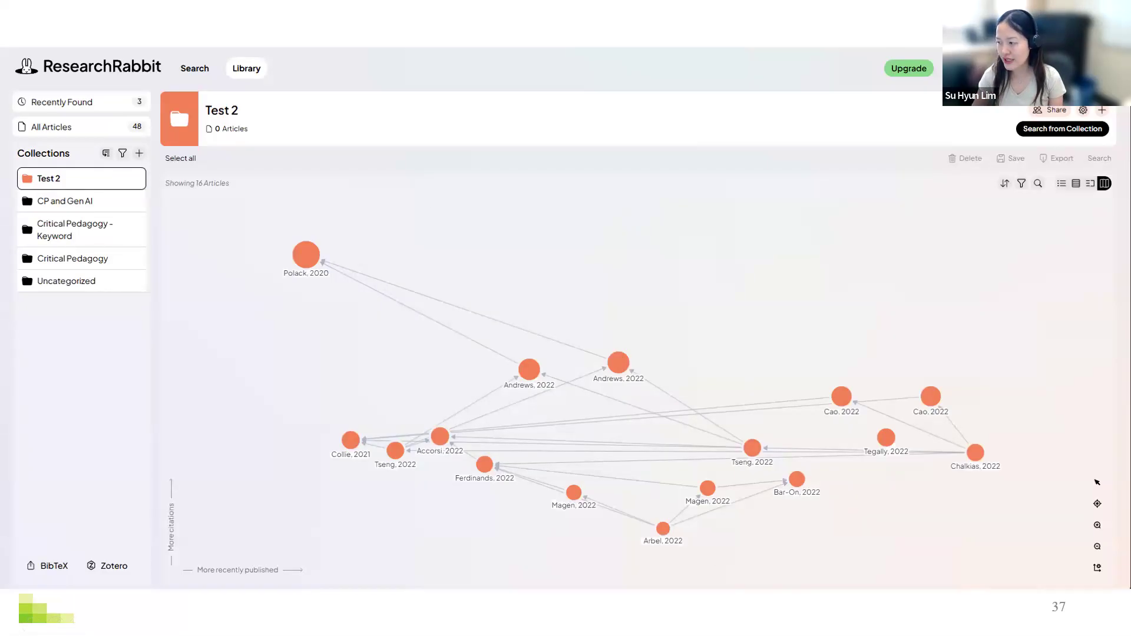
key(alt+Tab)
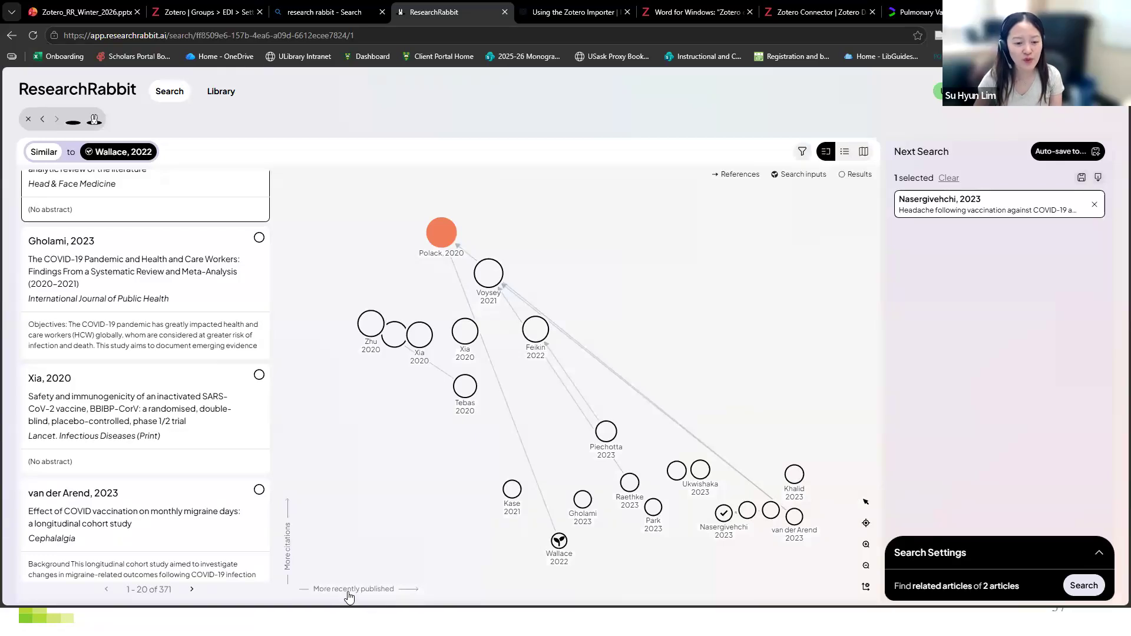
Set the similar-articles map's Y axis to Publication Date and its X axis to Ref Count
click(289, 540)
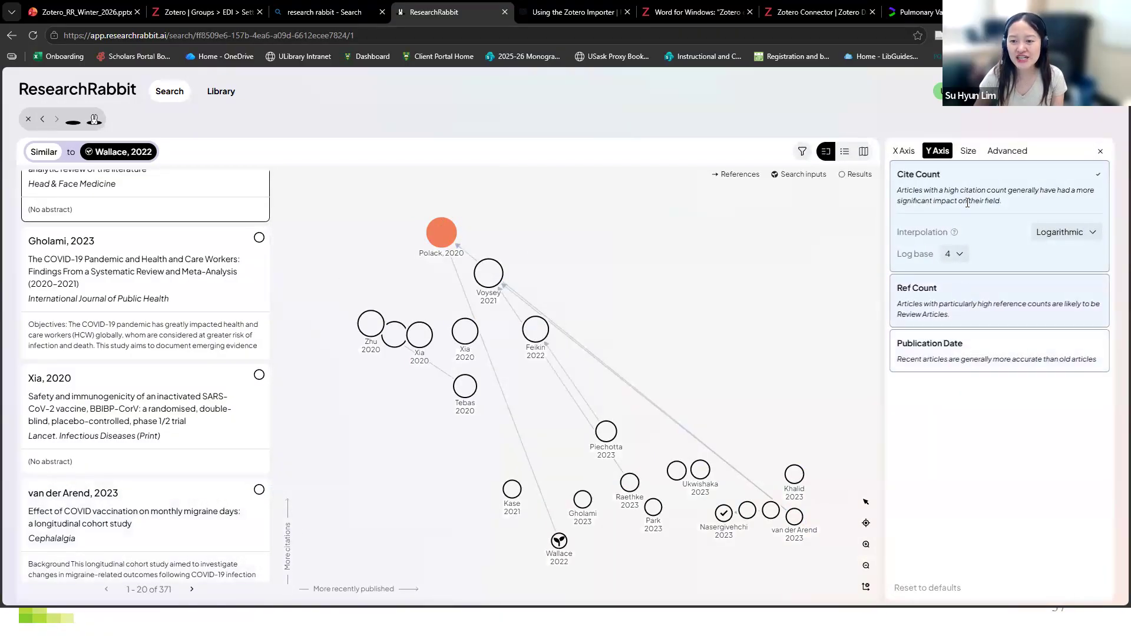
click(952, 358)
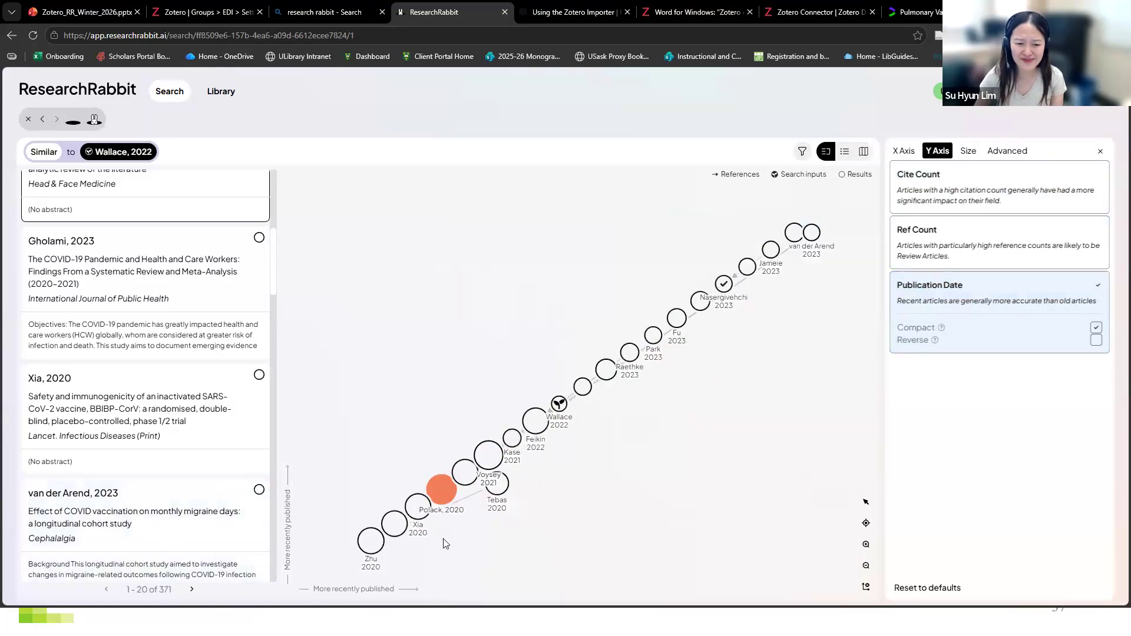
click(376, 589)
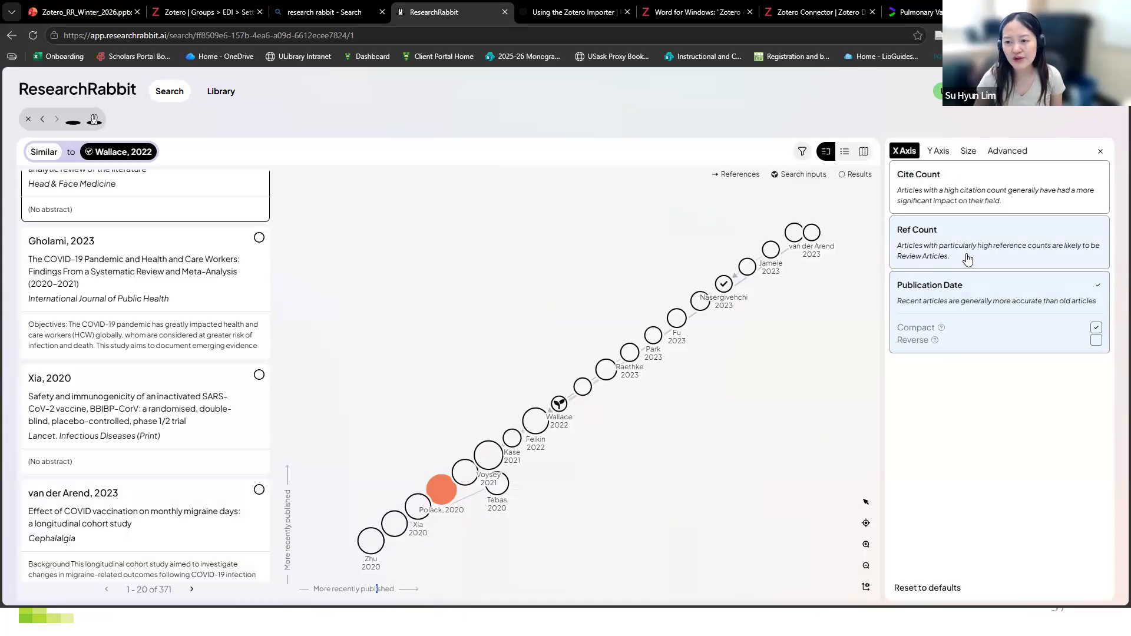
click(967, 259)
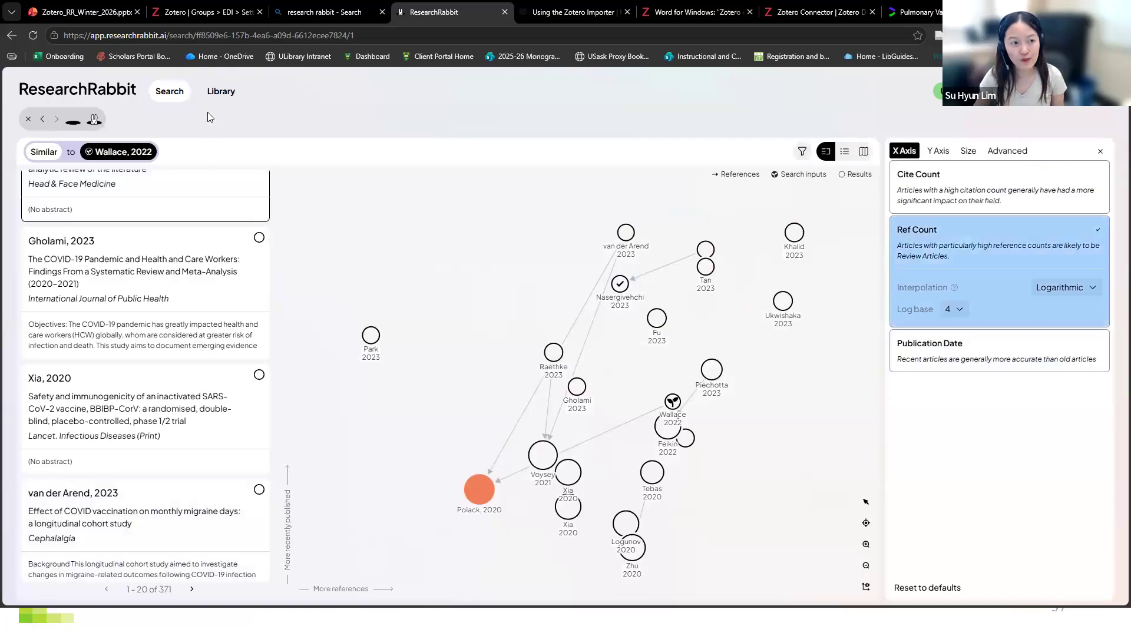
Open the library and examine the article maps of the "Test 2" and "Covid-19" collections
click(221, 92)
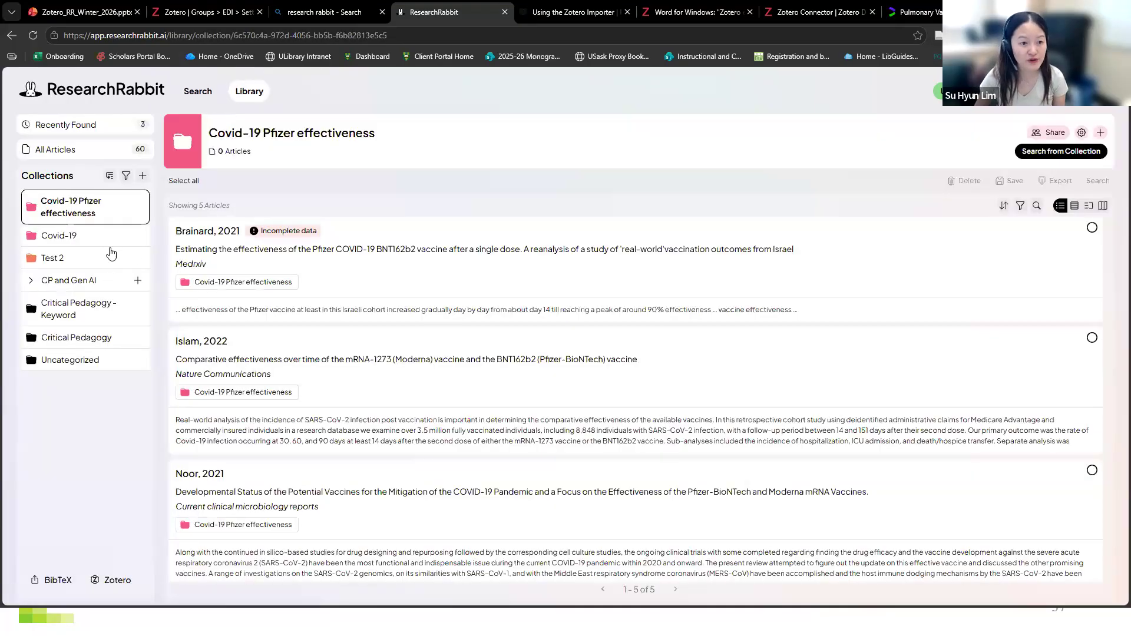
click(63, 259)
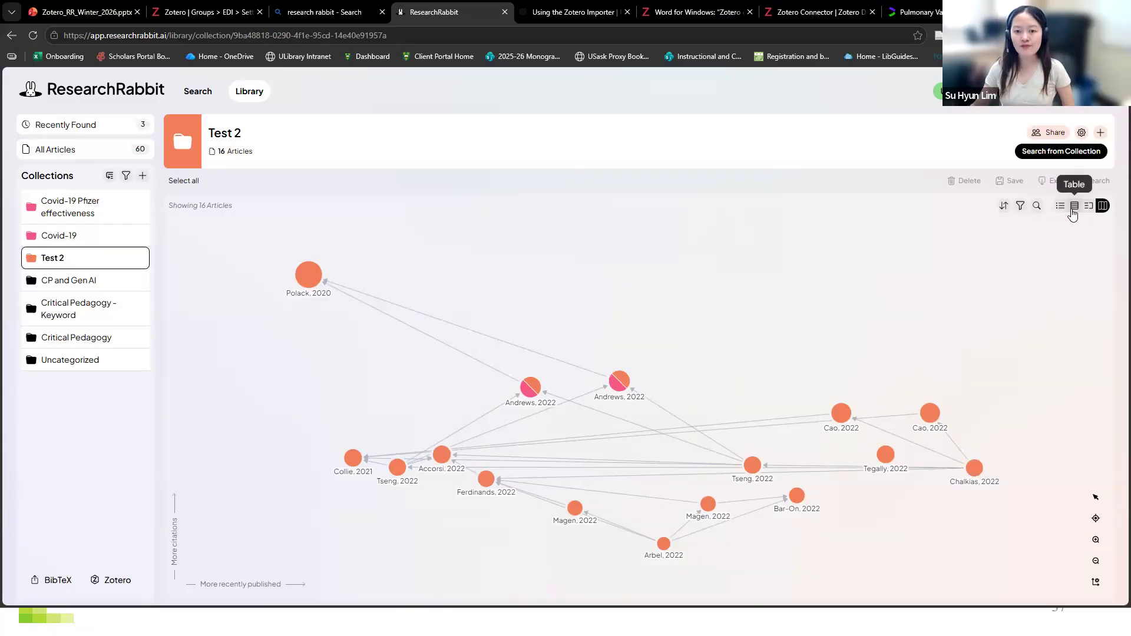
click(32, 236)
click(49, 238)
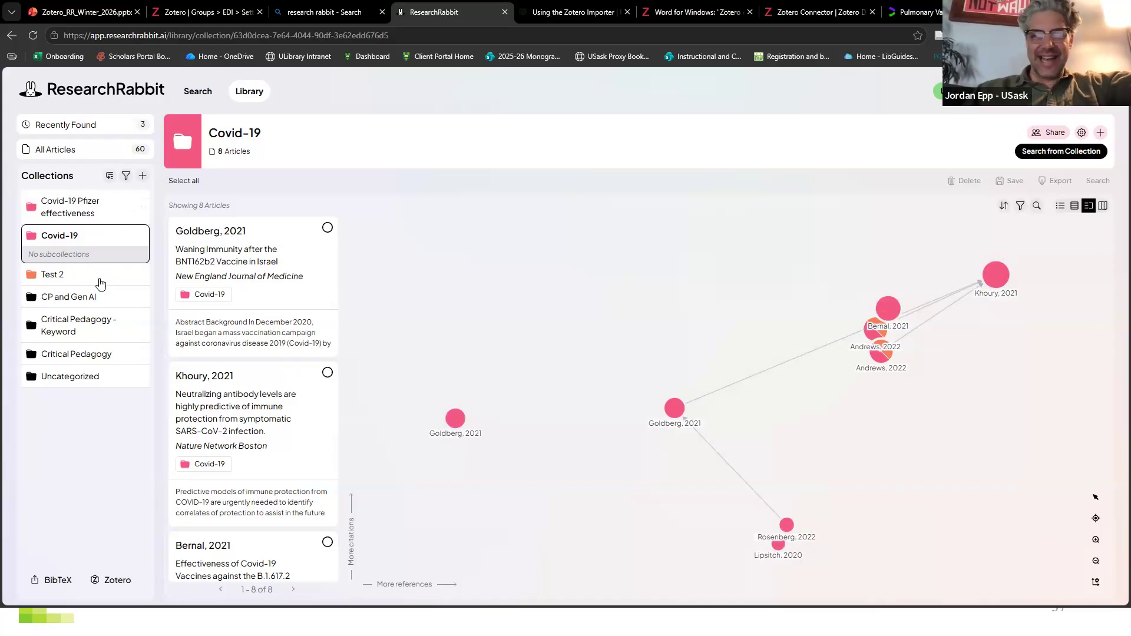
click(100, 282)
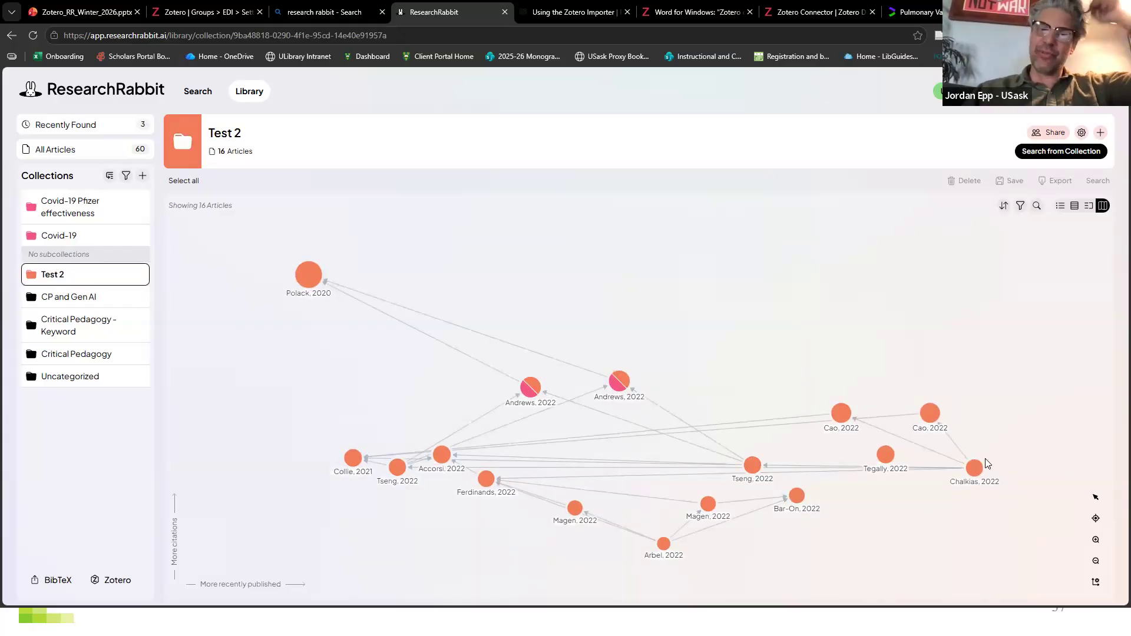
click(1096, 542)
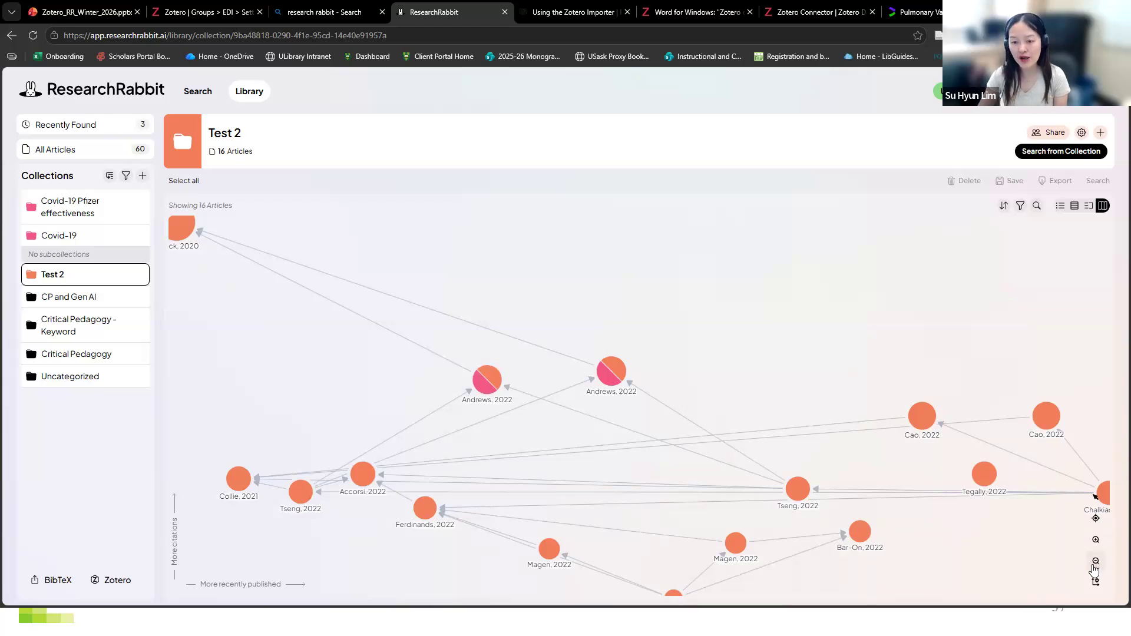
click(1095, 561)
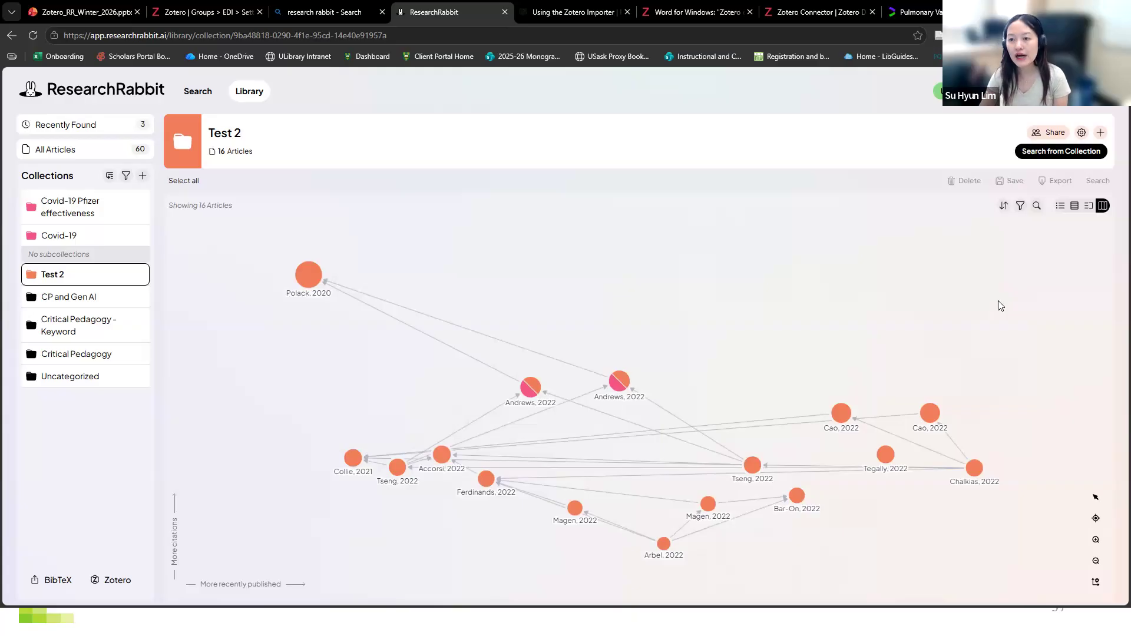
Check the project options and view details of the BNT162b2 safety and efficacy article and a linked 2022 Omicron article in "Test 2"
click(1045, 92)
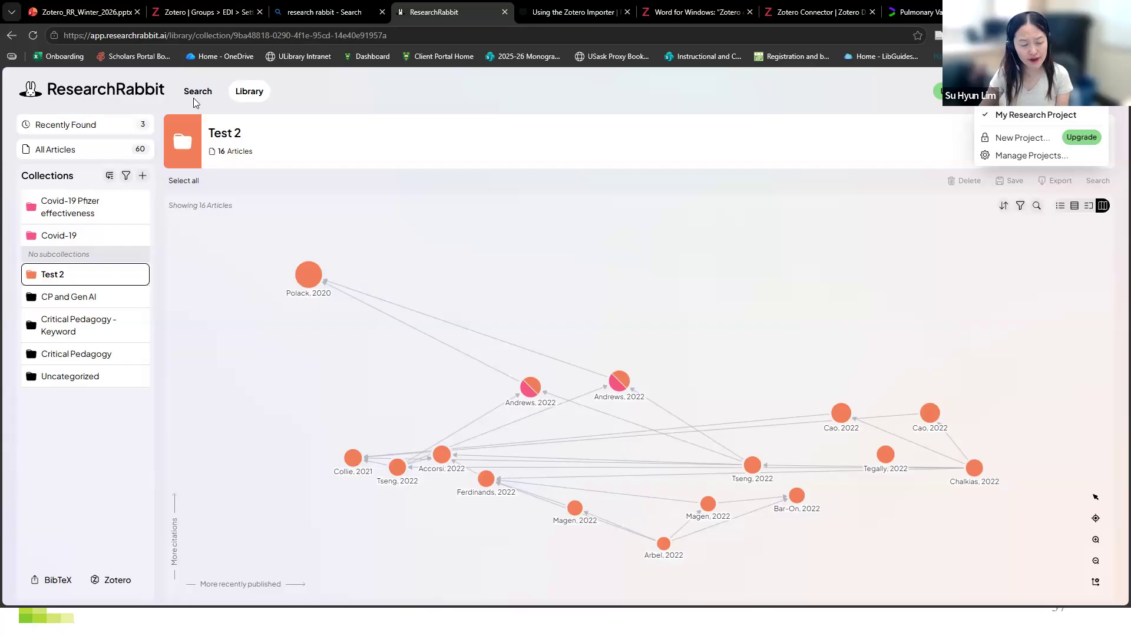
click(306, 278)
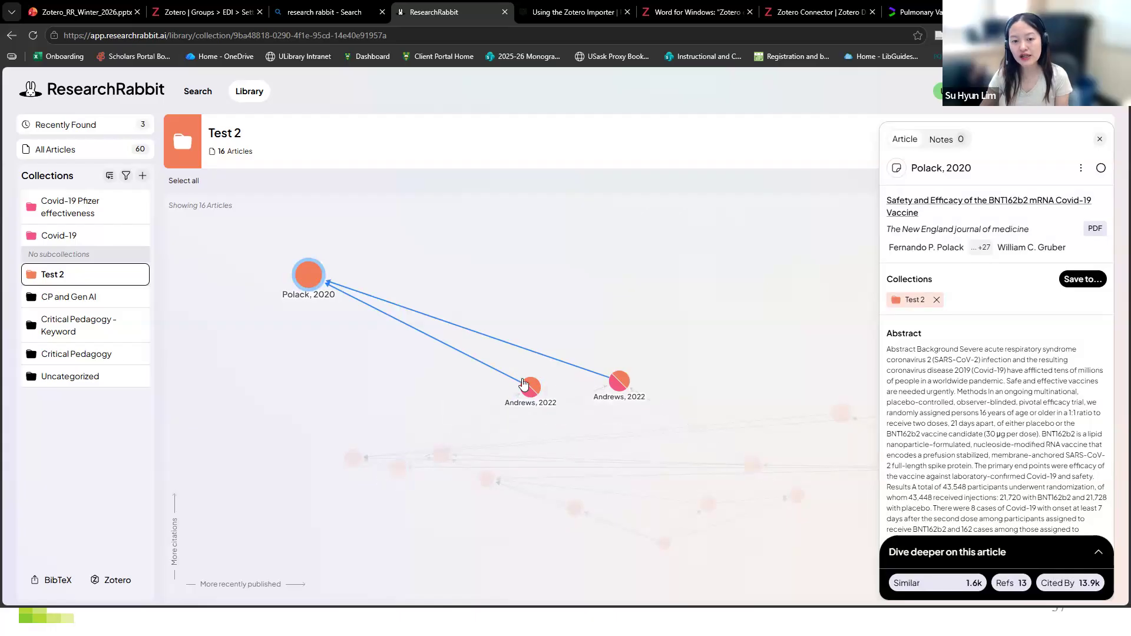
click(527, 386)
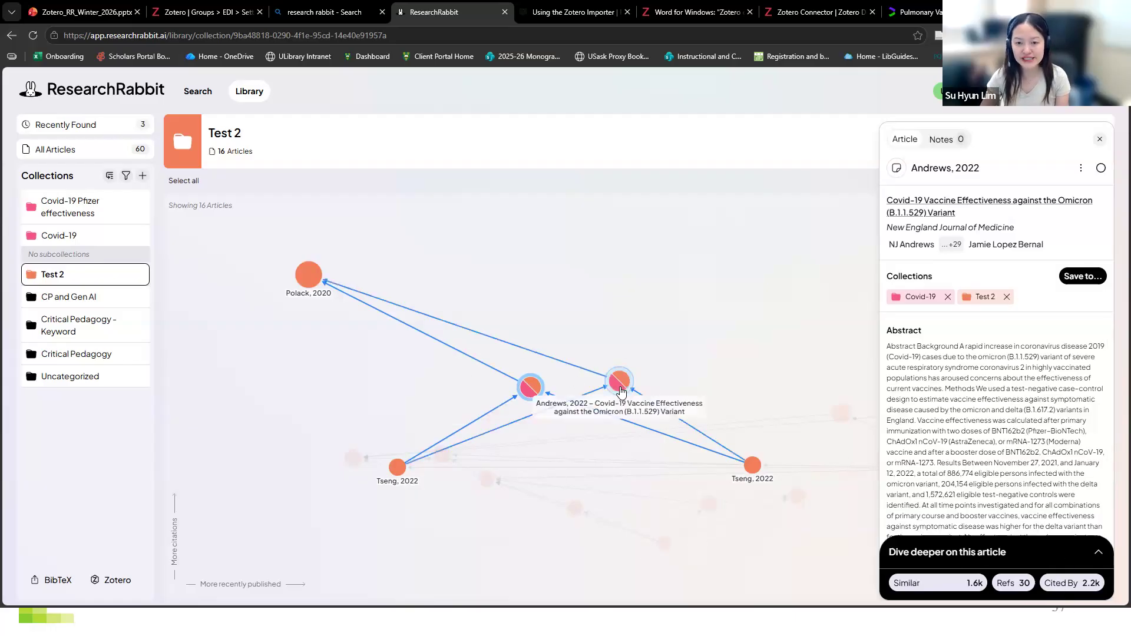
Select the other Omicron effectiveness article, the BNT162b2 safety and efficacy article, and the mRNA-1273 effectiveness article on the "Test 2" map
click(620, 384)
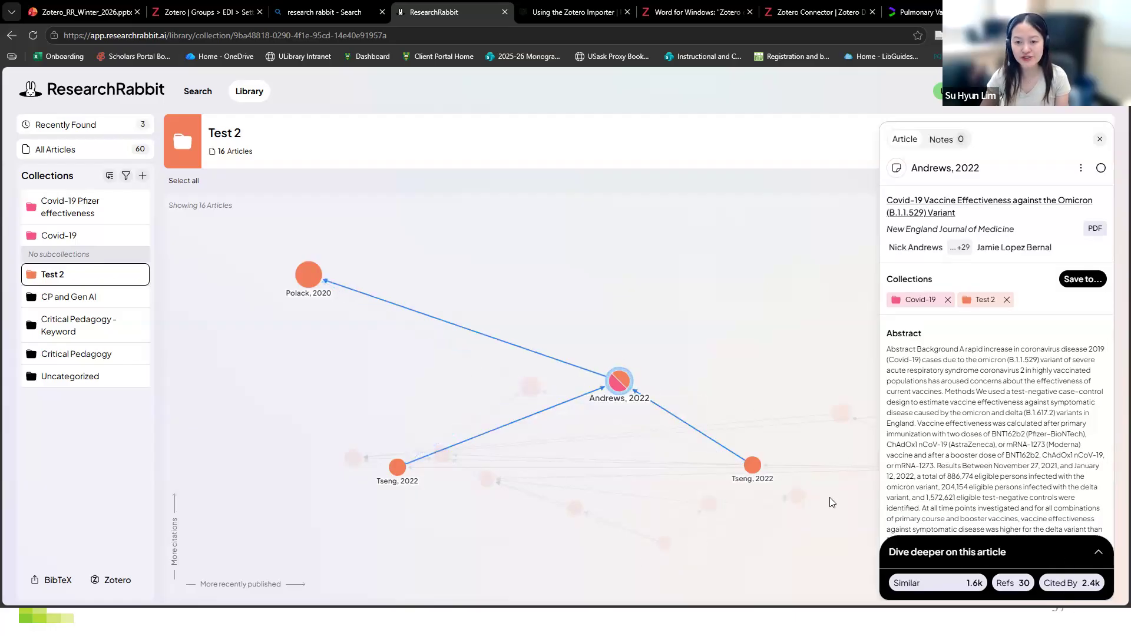
click(1100, 169)
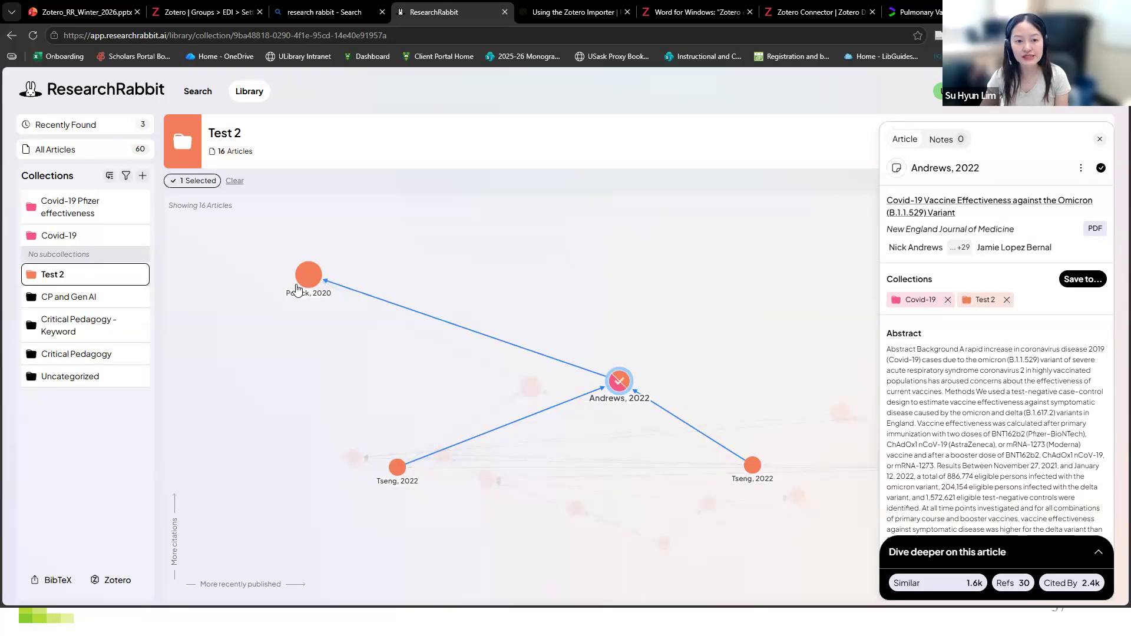
click(301, 282)
click(1100, 169)
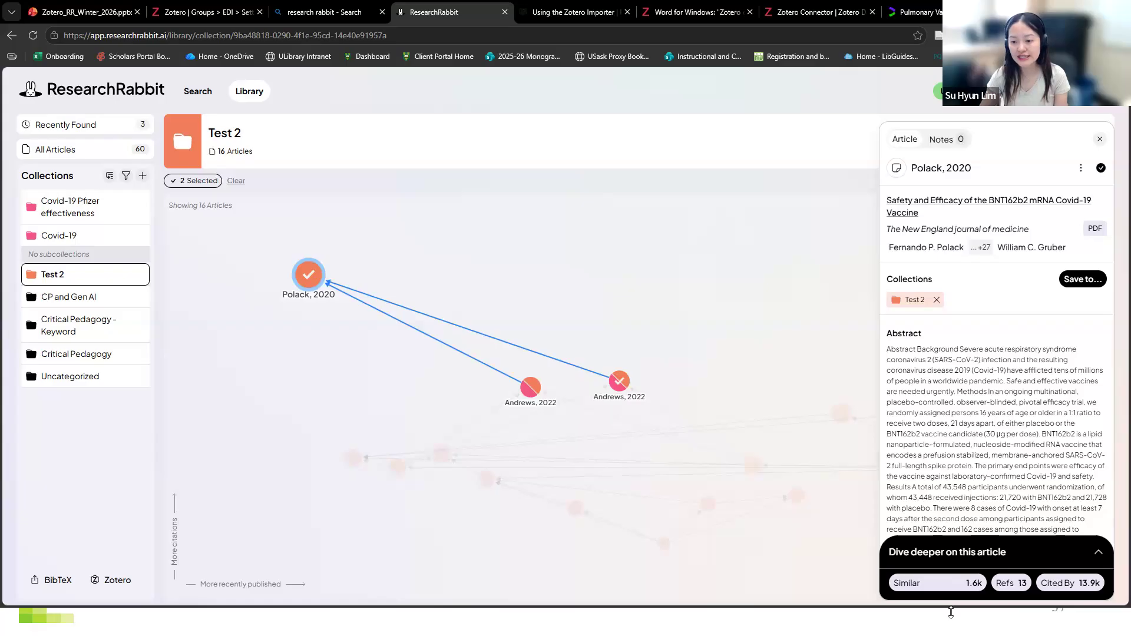
click(397, 466)
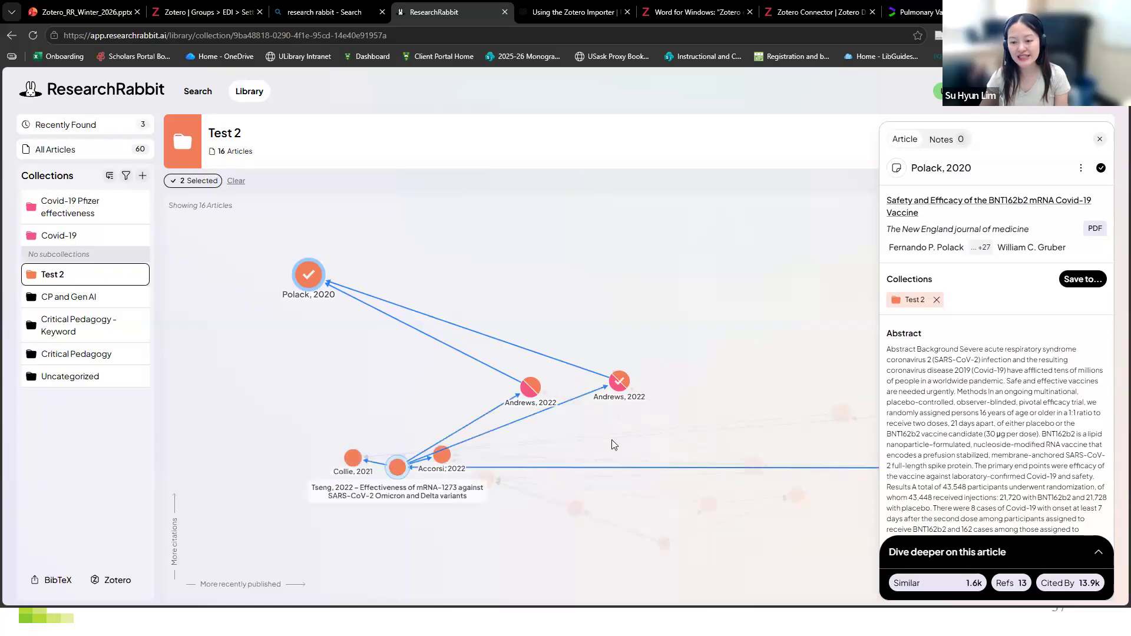
click(1100, 169)
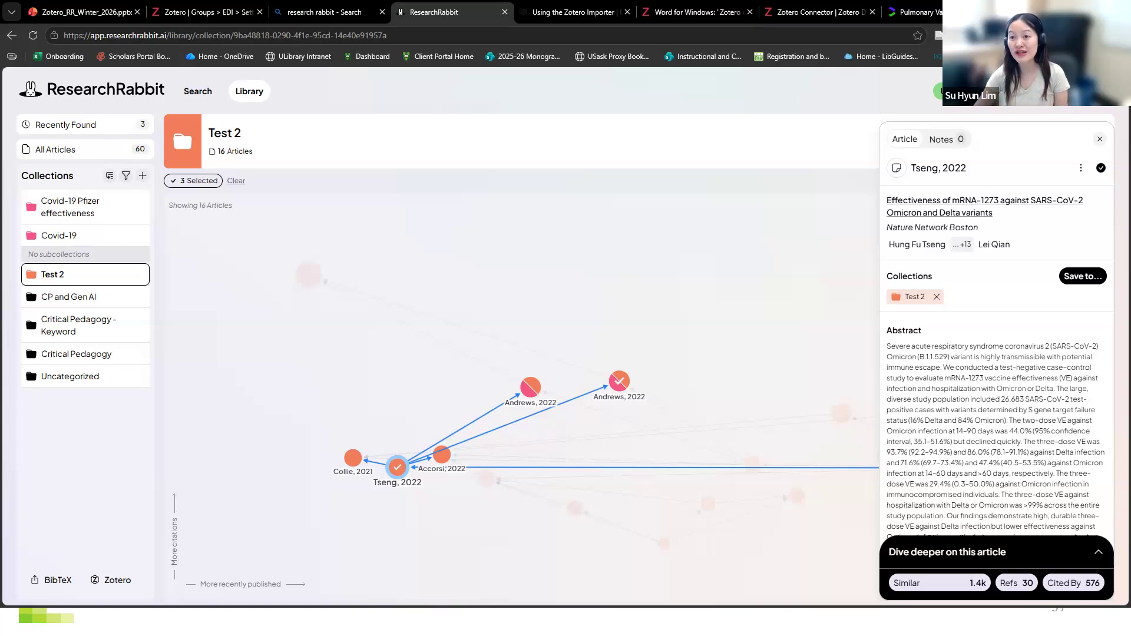
Switch to the slide show, advance to the slide on linking a Zotero account, and return to ResearchRabbit
click(1062, 10)
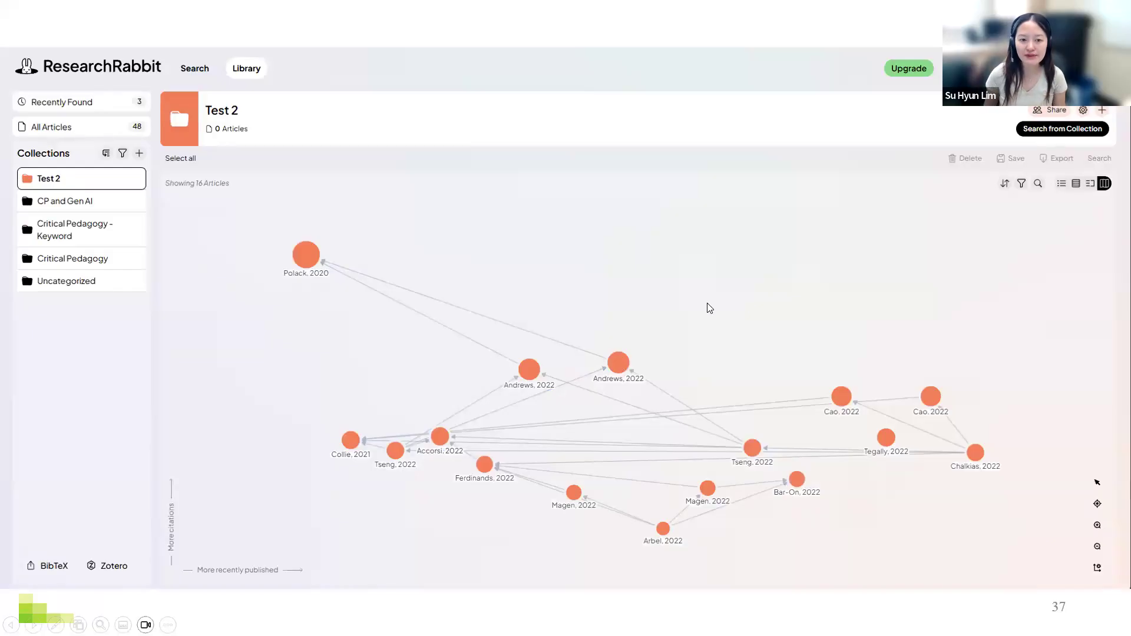
key(Right)
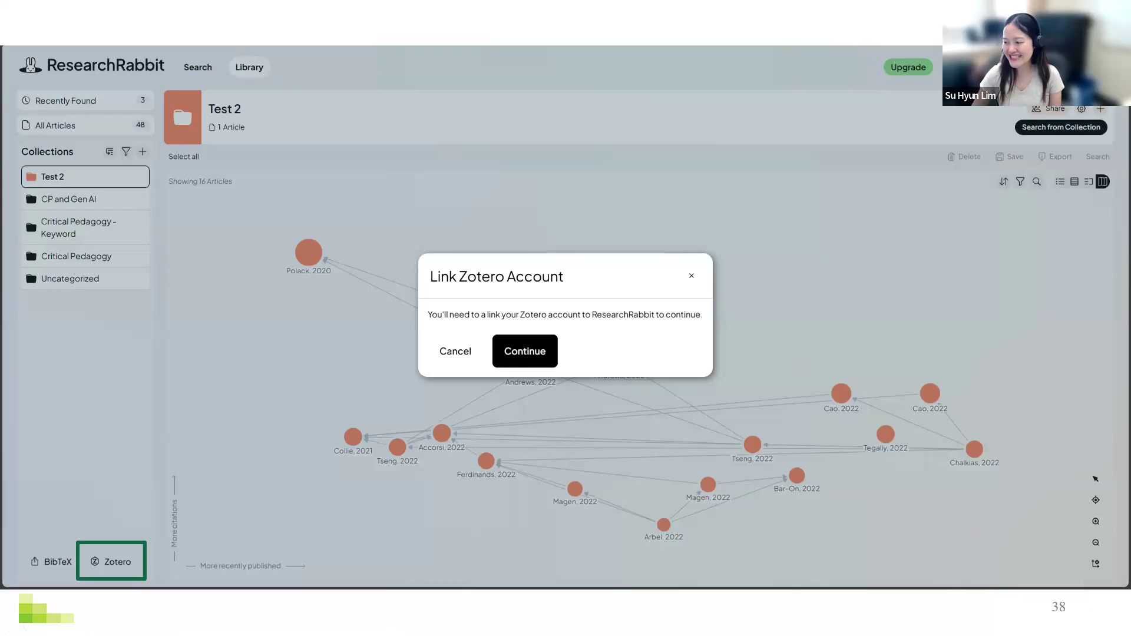
key(alt+Tab)
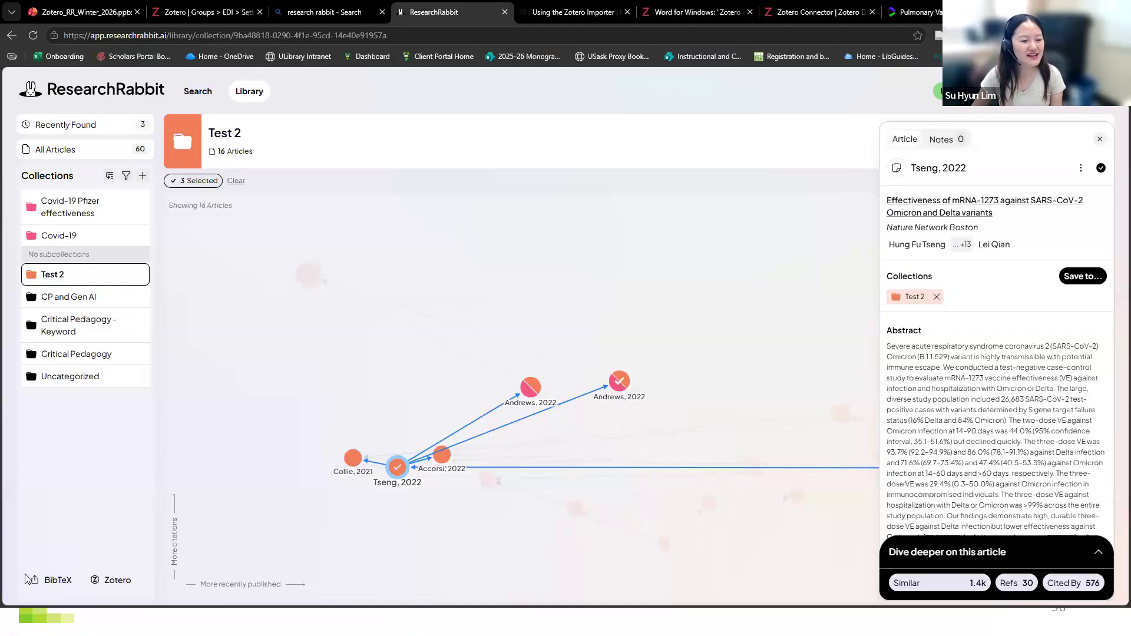
Open the import from Zotero, check the other linked account and the account management settings, and close them
click(111, 580)
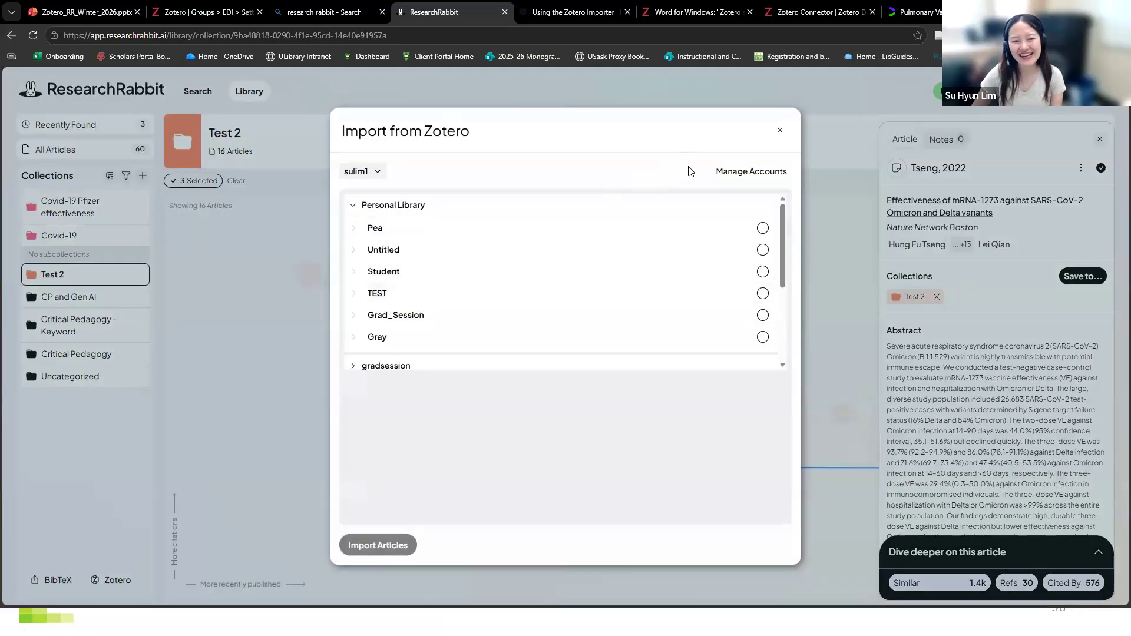
click(379, 174)
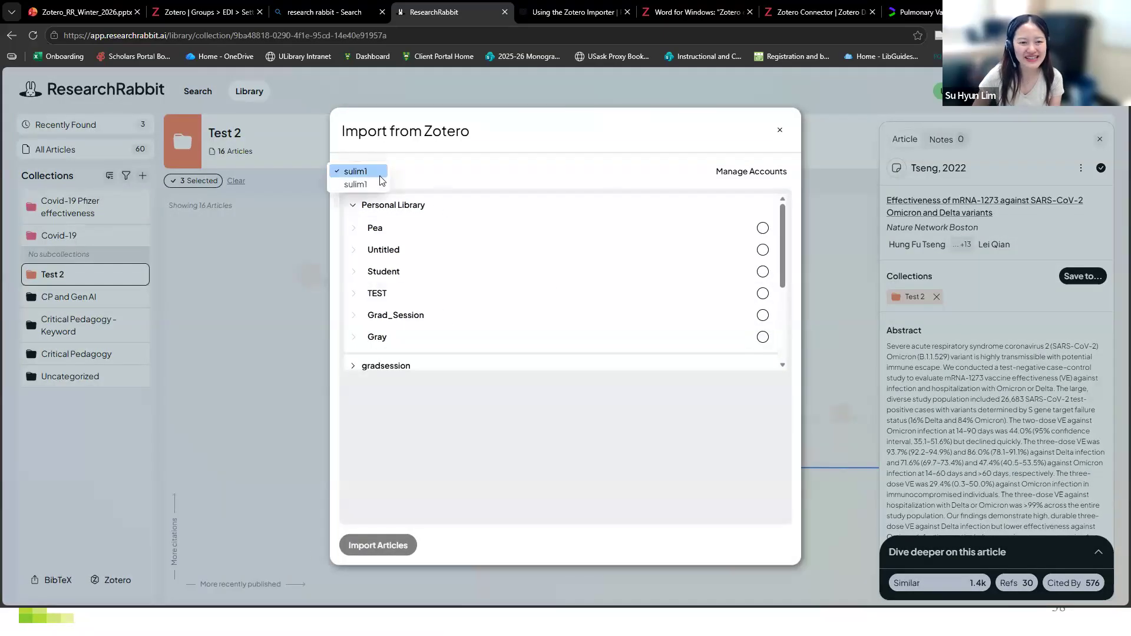
click(362, 184)
click(743, 176)
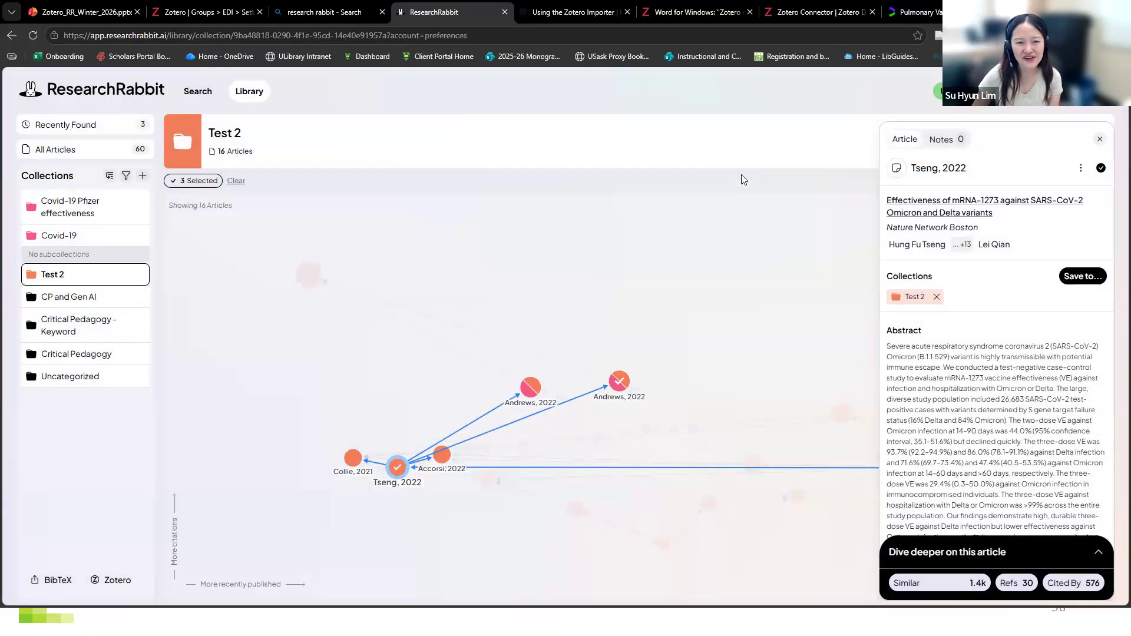
click(736, 184)
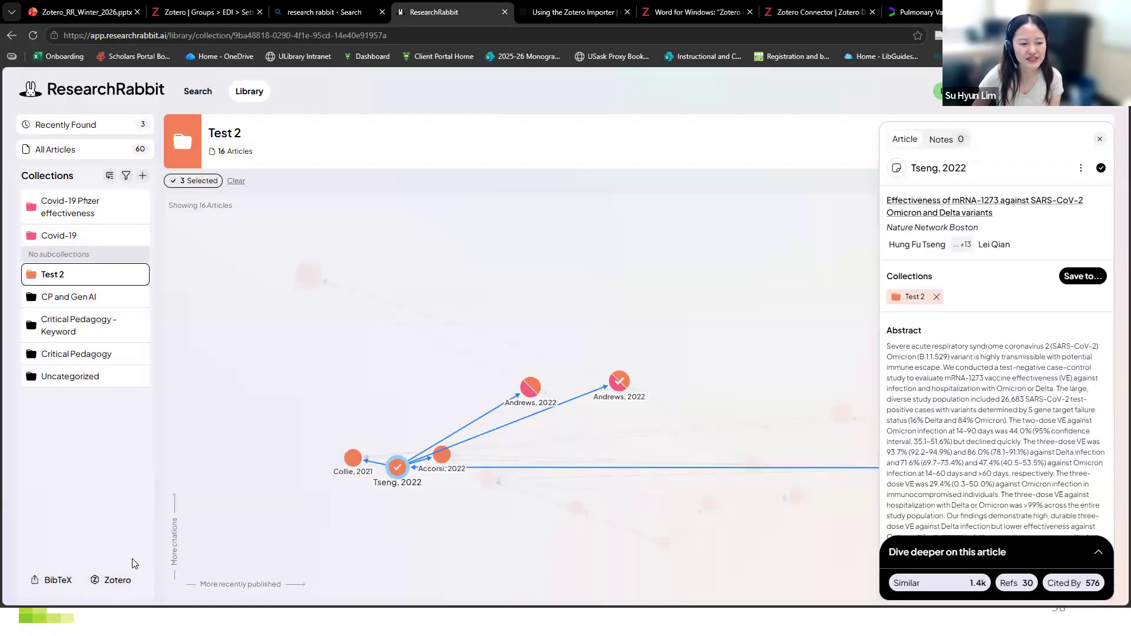
Open the Zotero account management from the import and start linking a Zotero account, viewing the ResearchRabbit access permissions
click(128, 581)
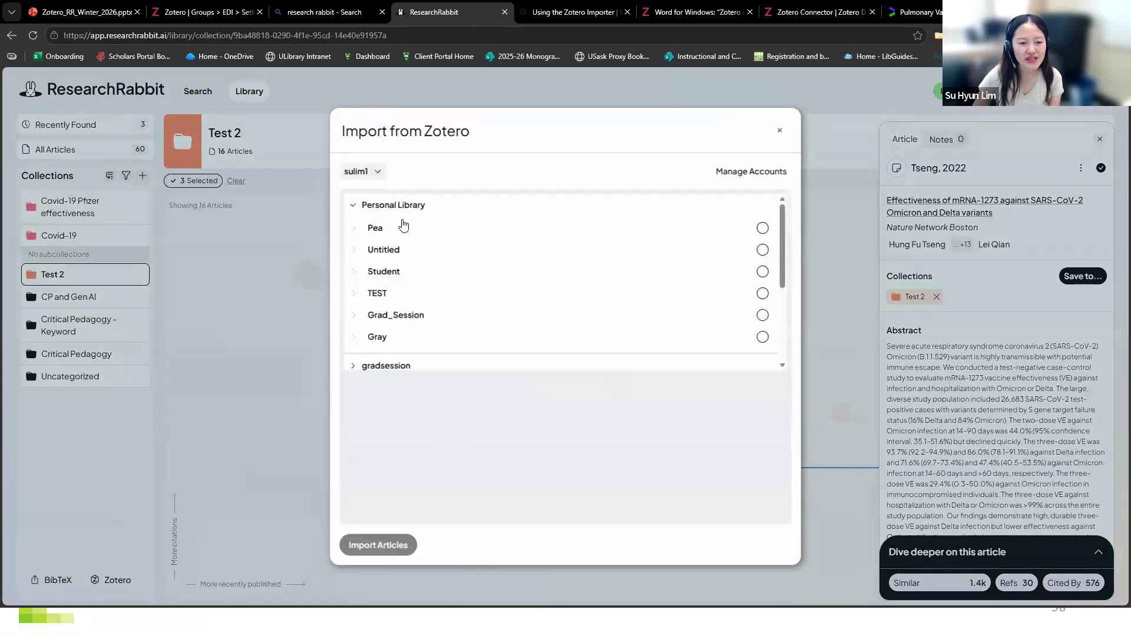
click(370, 175)
click(731, 176)
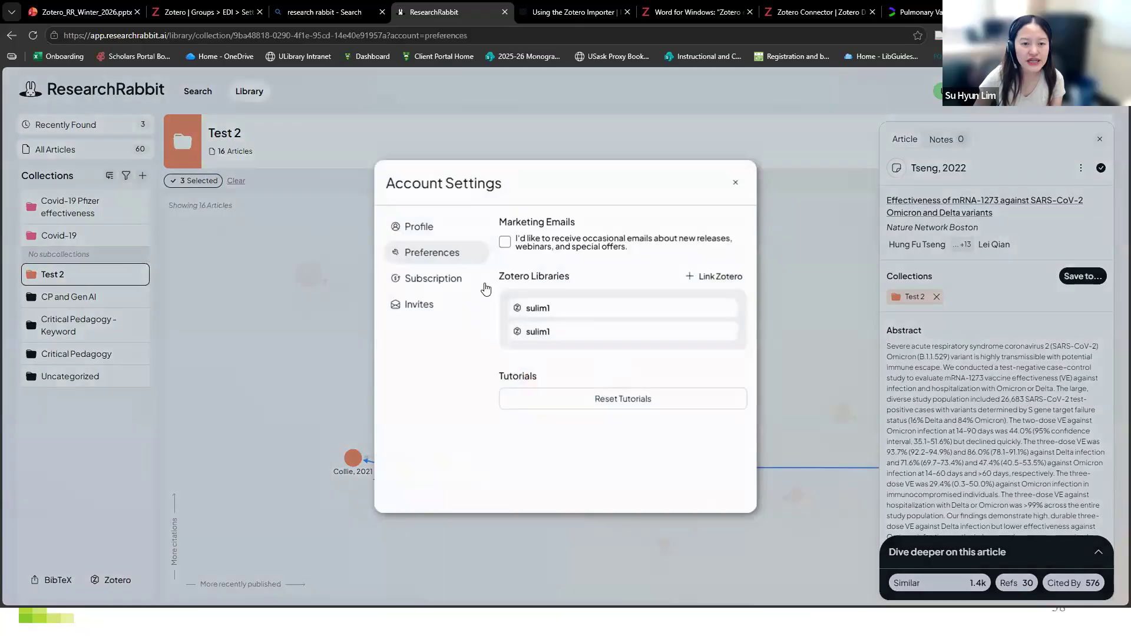
click(713, 277)
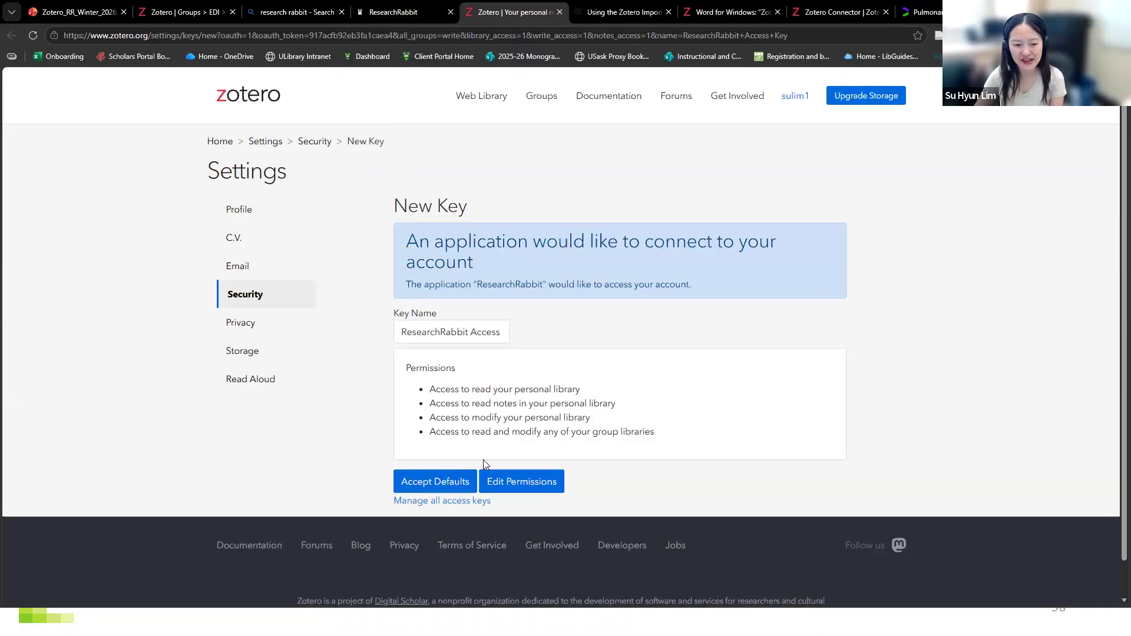
scroll(384, 401, down, 1)
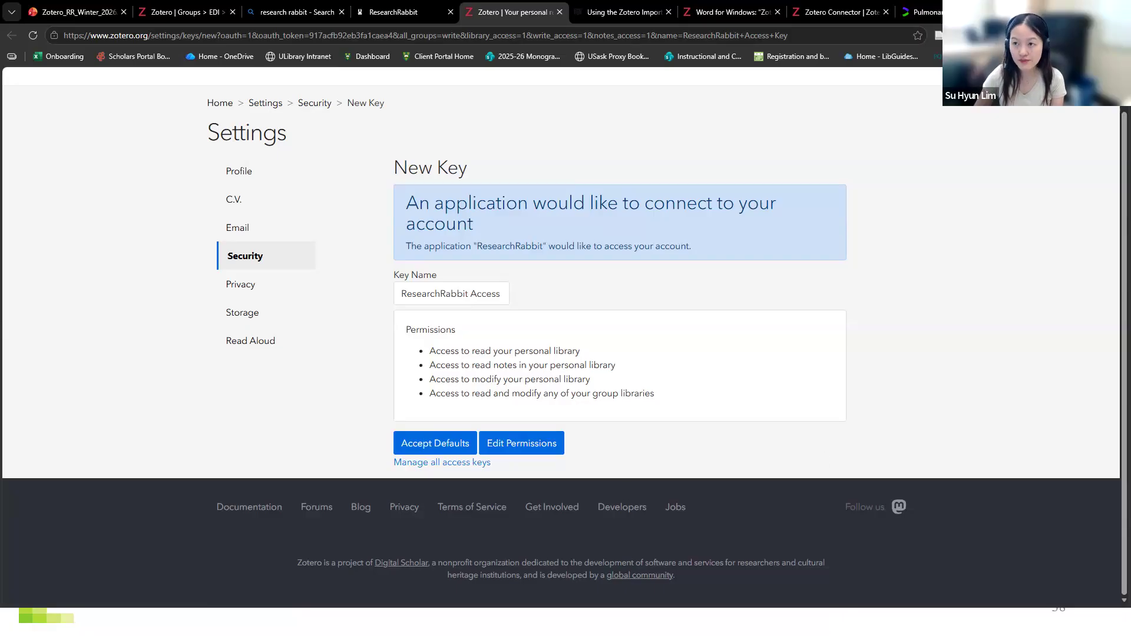
Switch to the slide show, advance to the "Research Rabbit → Zotero" slide, then return to ResearchRabbit and close the account settings
key(alt+Tab)
key(Right)
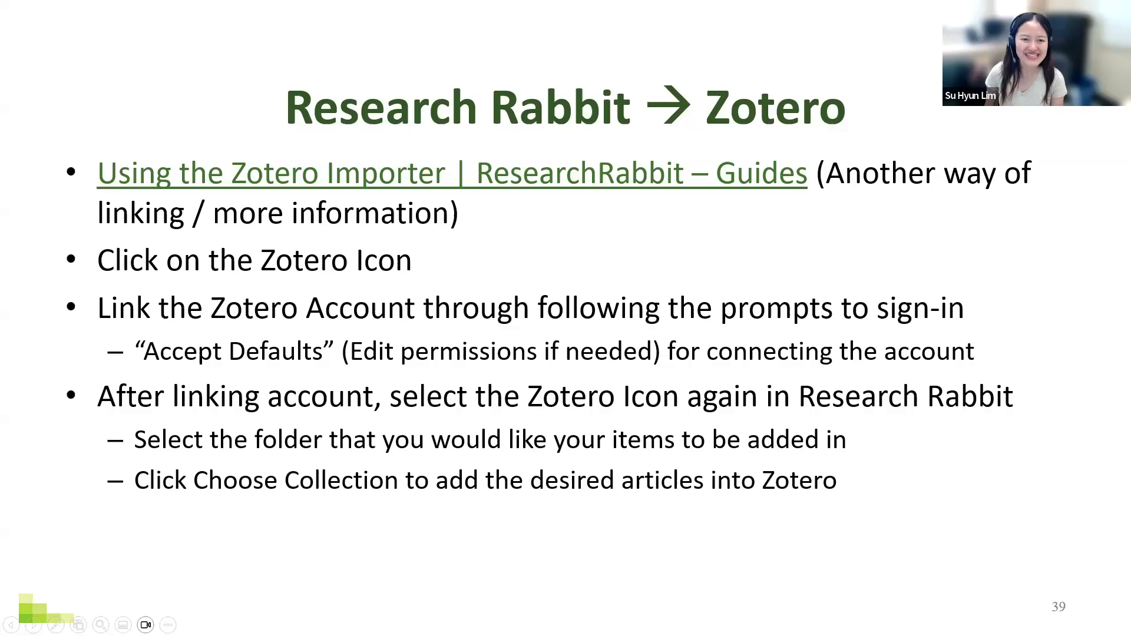
key(alt+Tab)
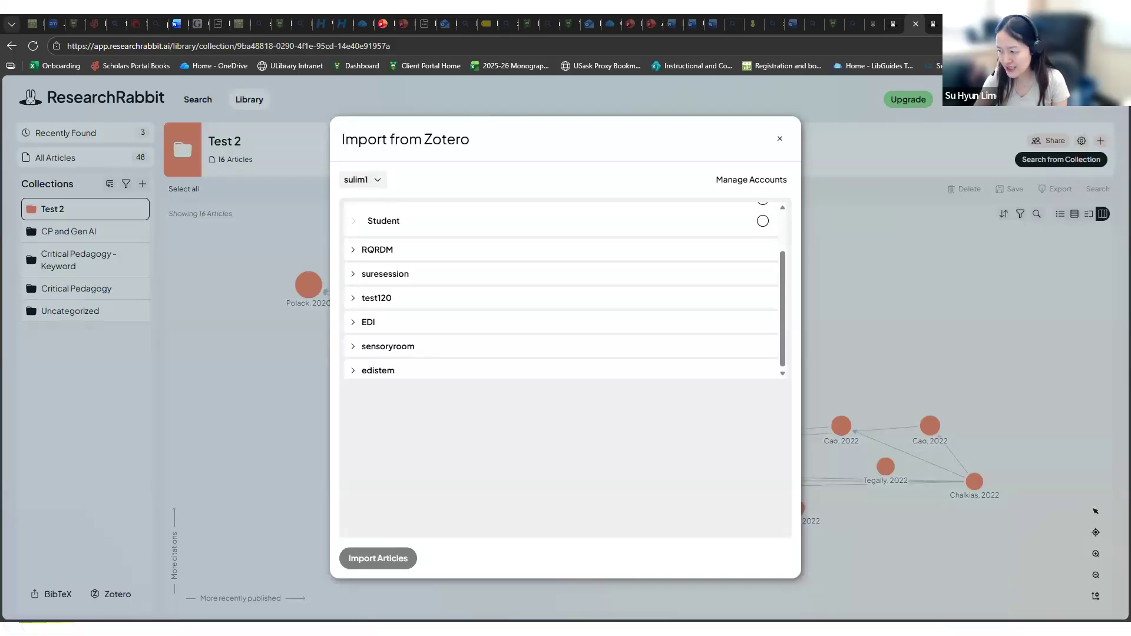
key(alt+Tab)
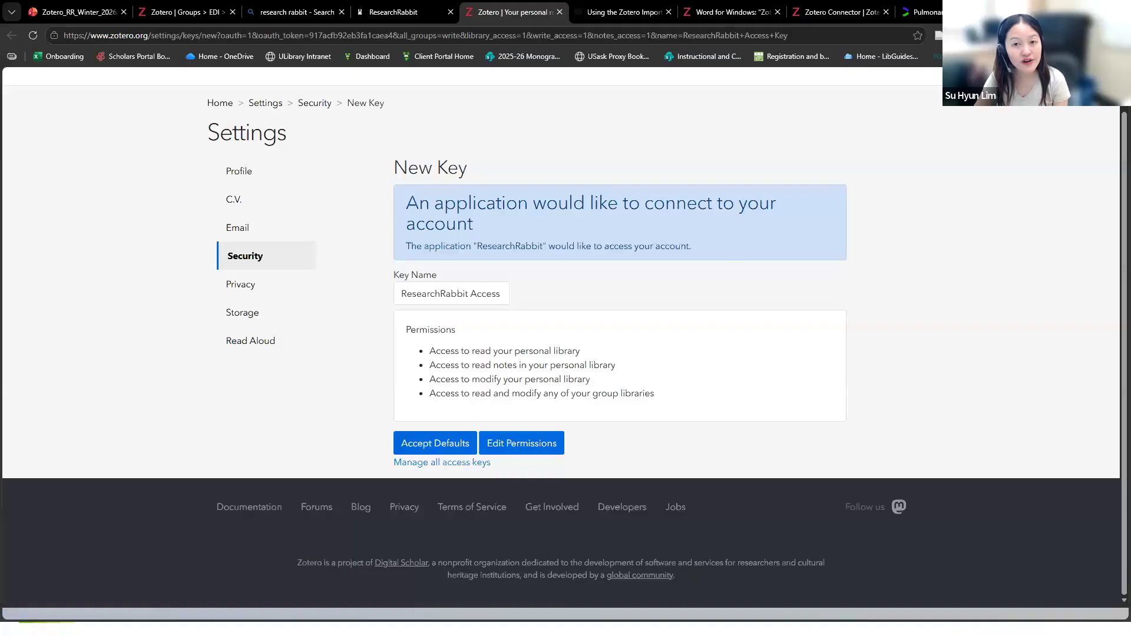
click(387, 13)
click(735, 182)
click(112, 580)
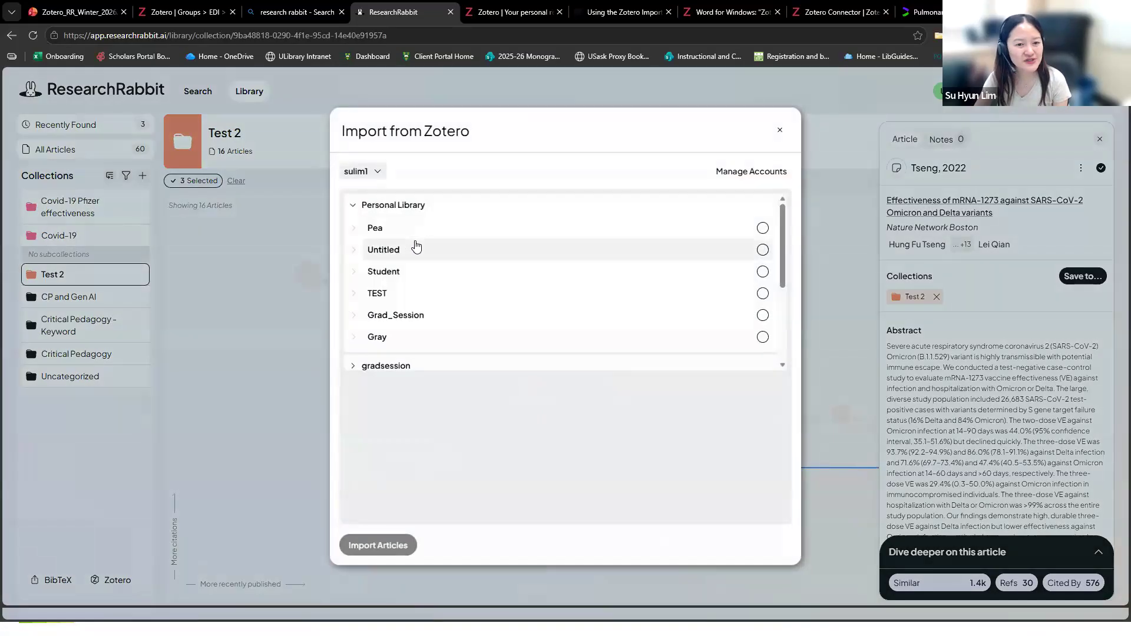
click(411, 235)
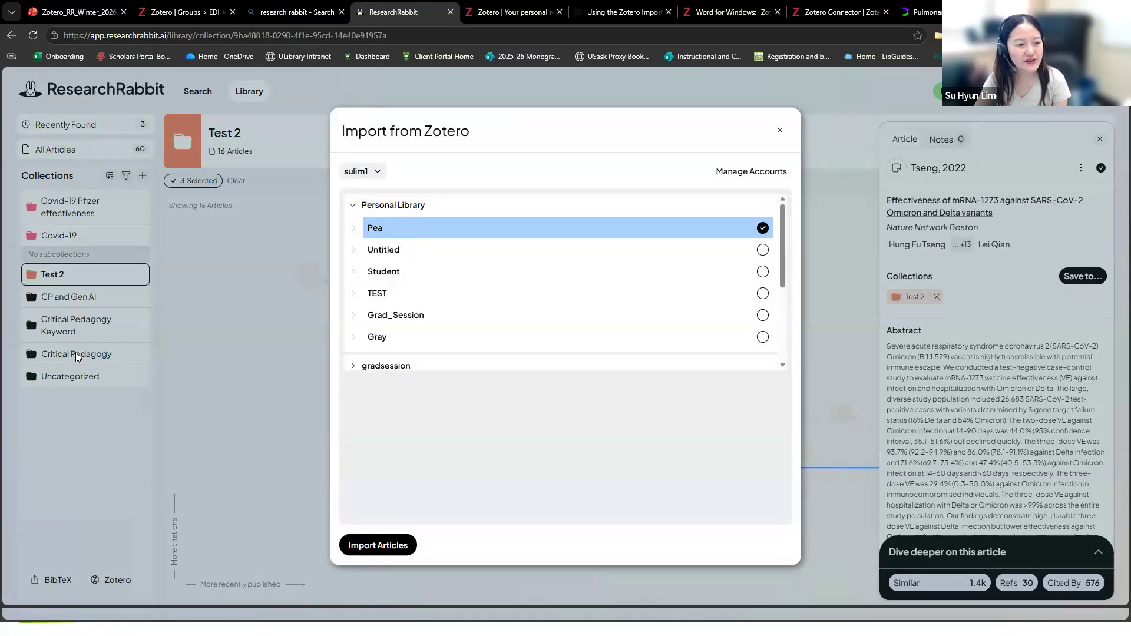
click(95, 355)
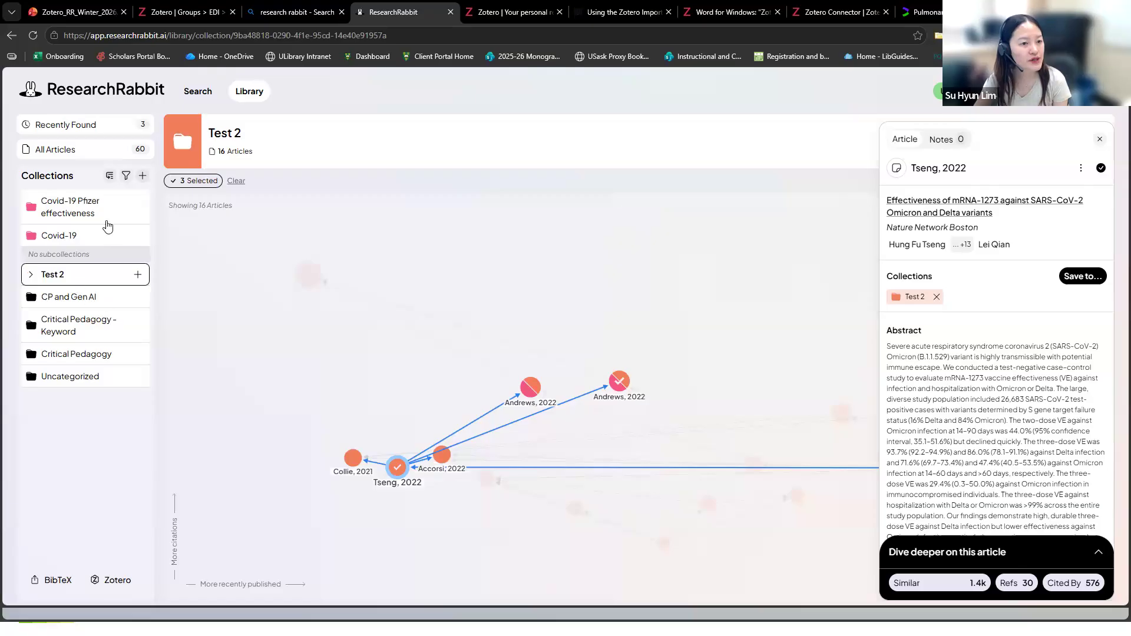
Create a collection named "test 3" with the orange color and open it
click(142, 176)
click(406, 345)
click(458, 283)
text(tes)
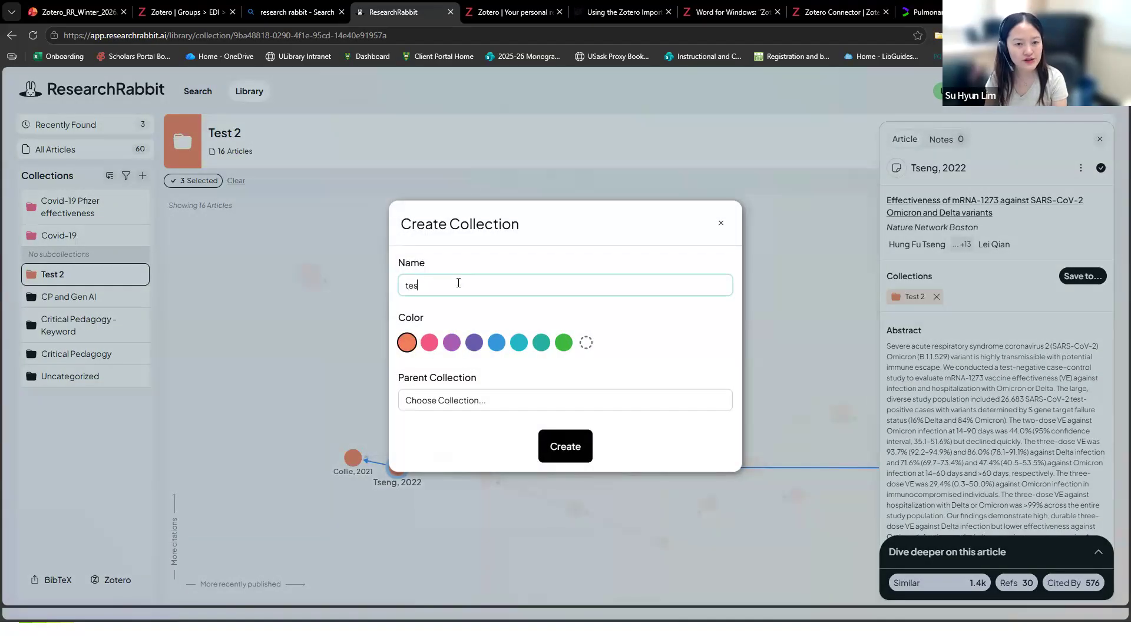
text(t 3)
key(Return)
click(59, 201)
Import all unsaved articles from the Zotero "Pea" folder without choosing a target collection
click(103, 581)
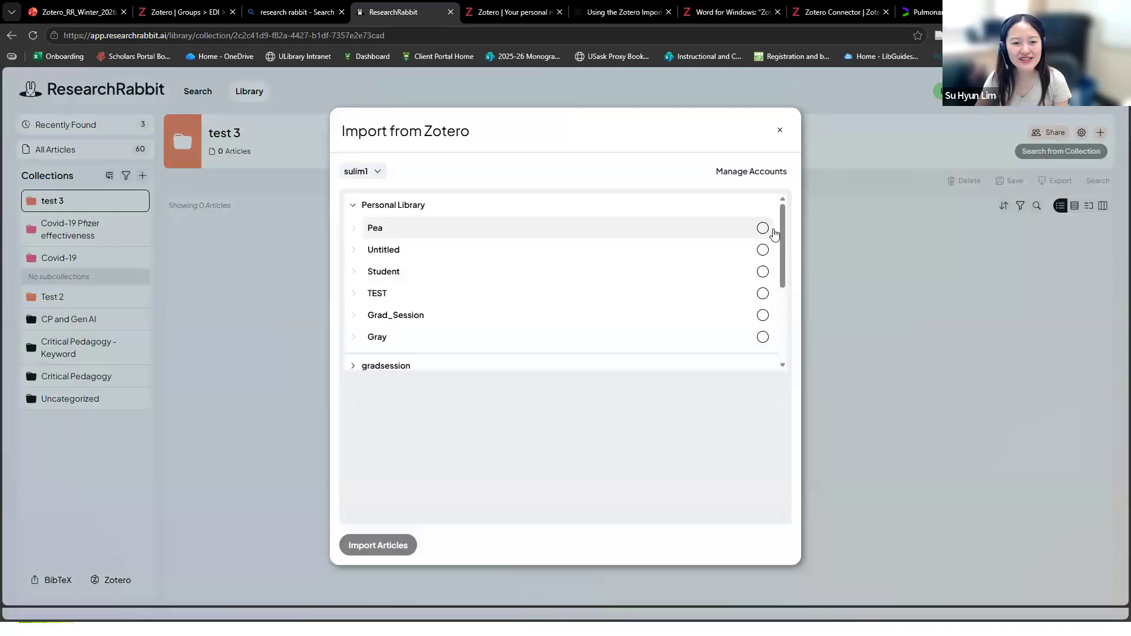
click(772, 232)
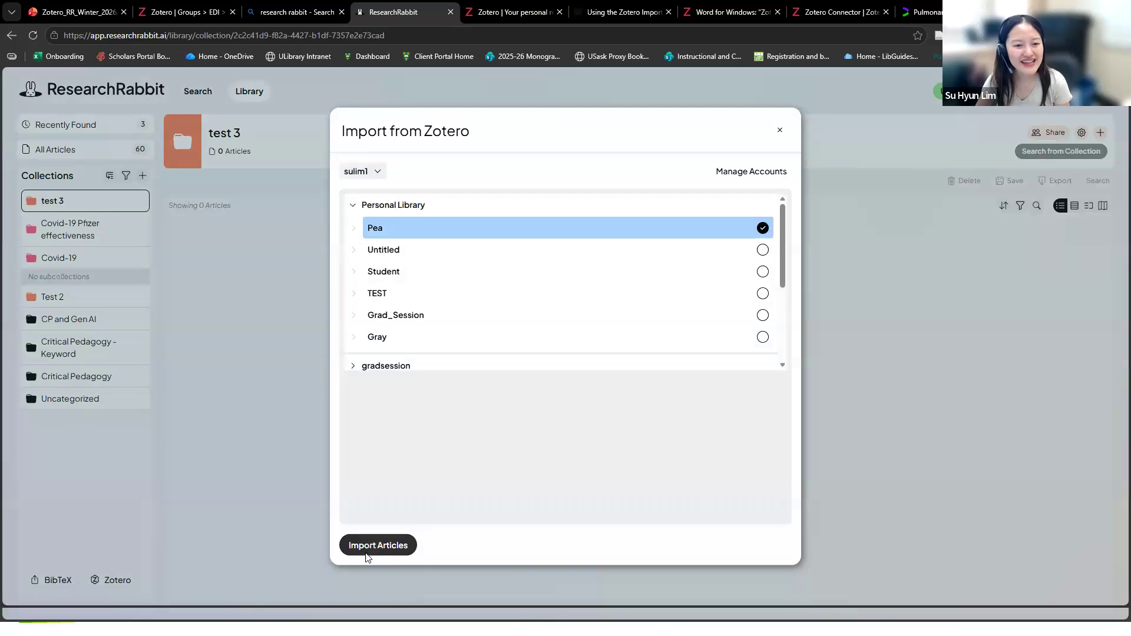
click(366, 552)
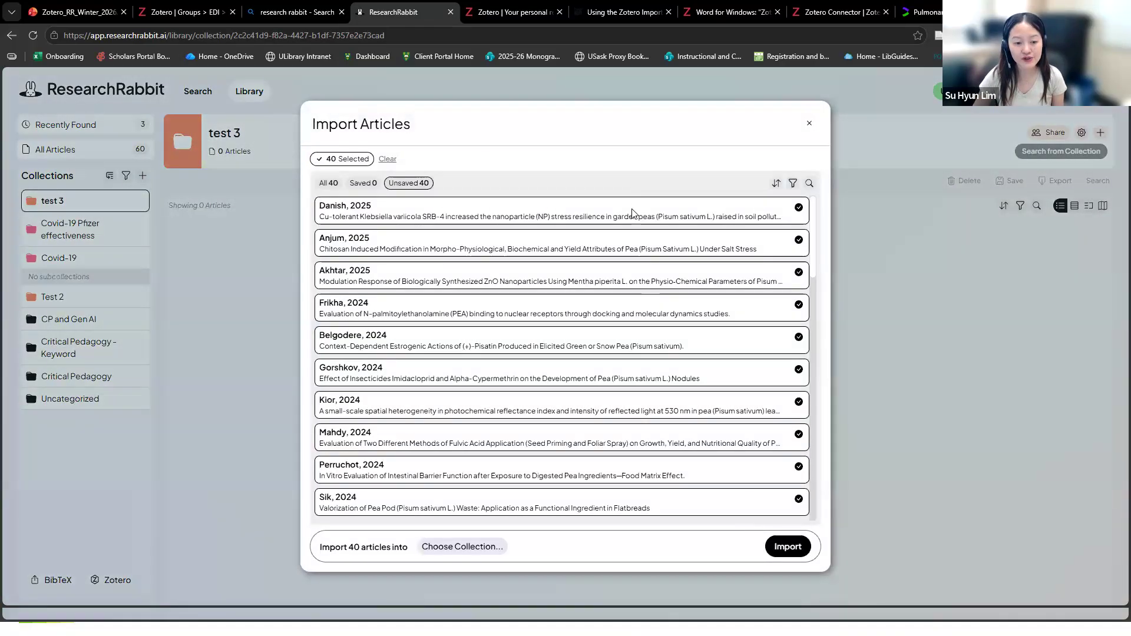
scroll(766, 412, down, 5)
click(788, 547)
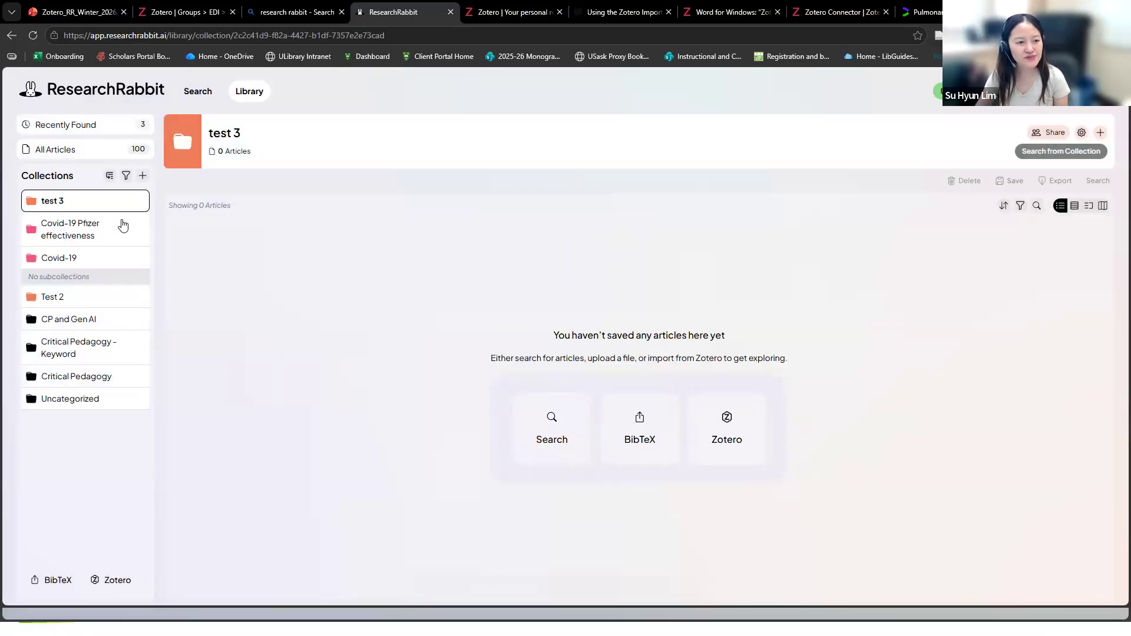
Look for the imported articles in "test 3", "Covid-19" and the full article list, reloading the page in between
click(31, 201)
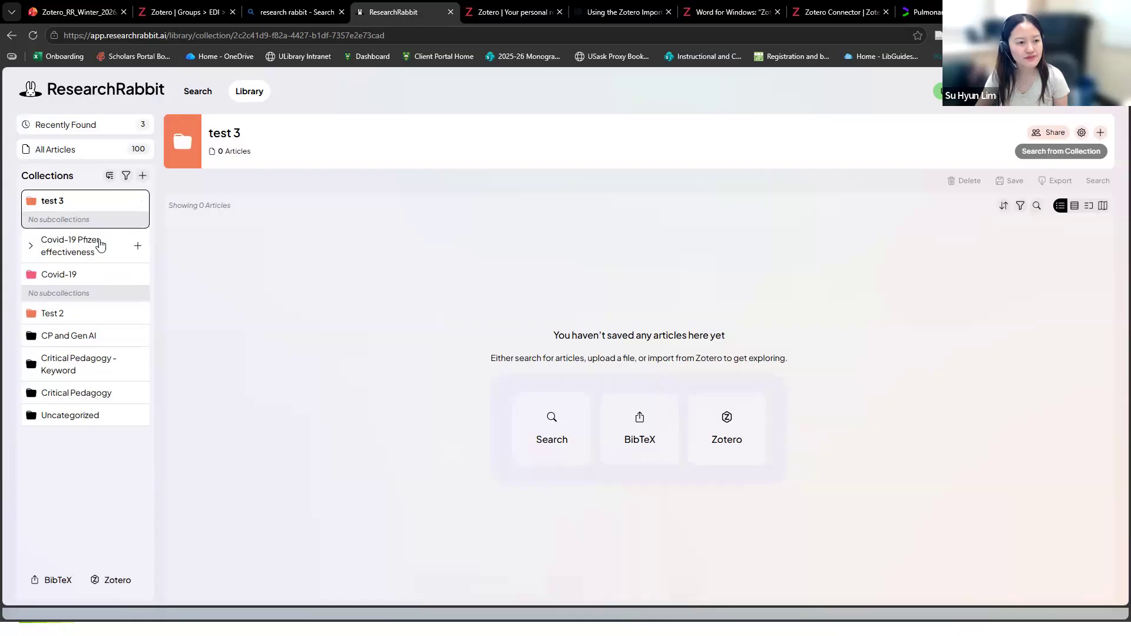
click(73, 269)
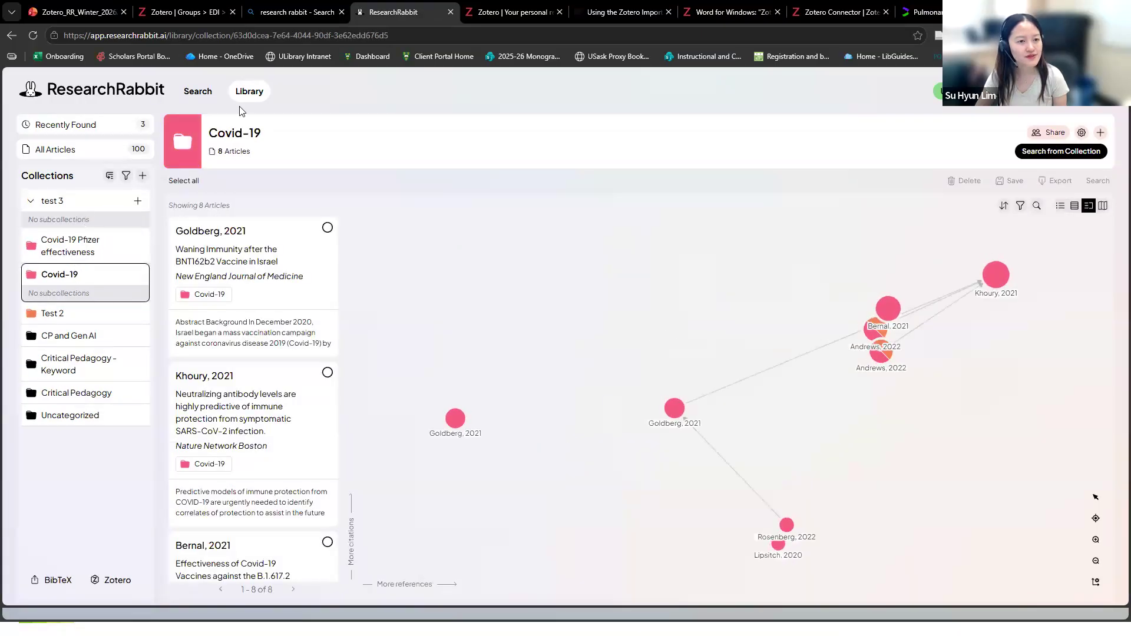
click(94, 202)
click(249, 37)
key(Return)
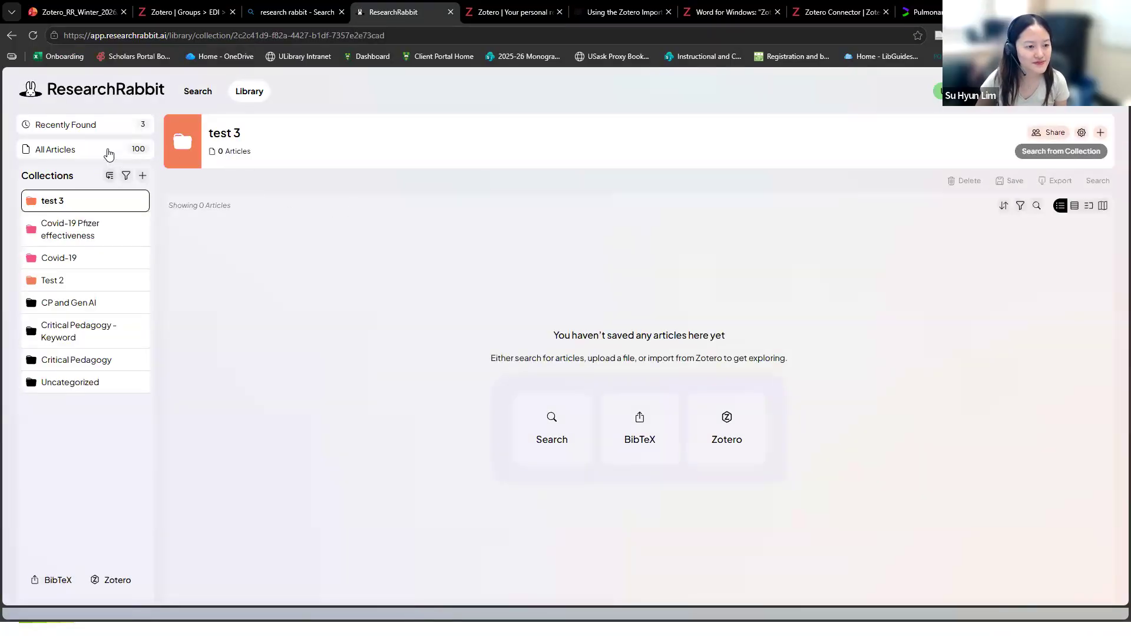
click(108, 154)
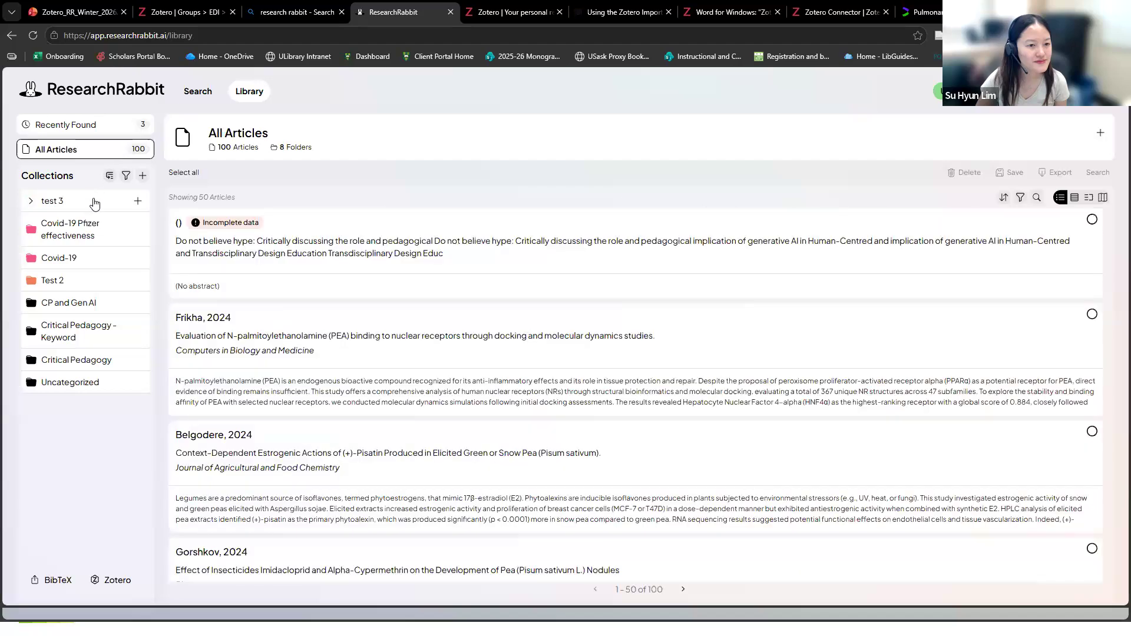
click(94, 205)
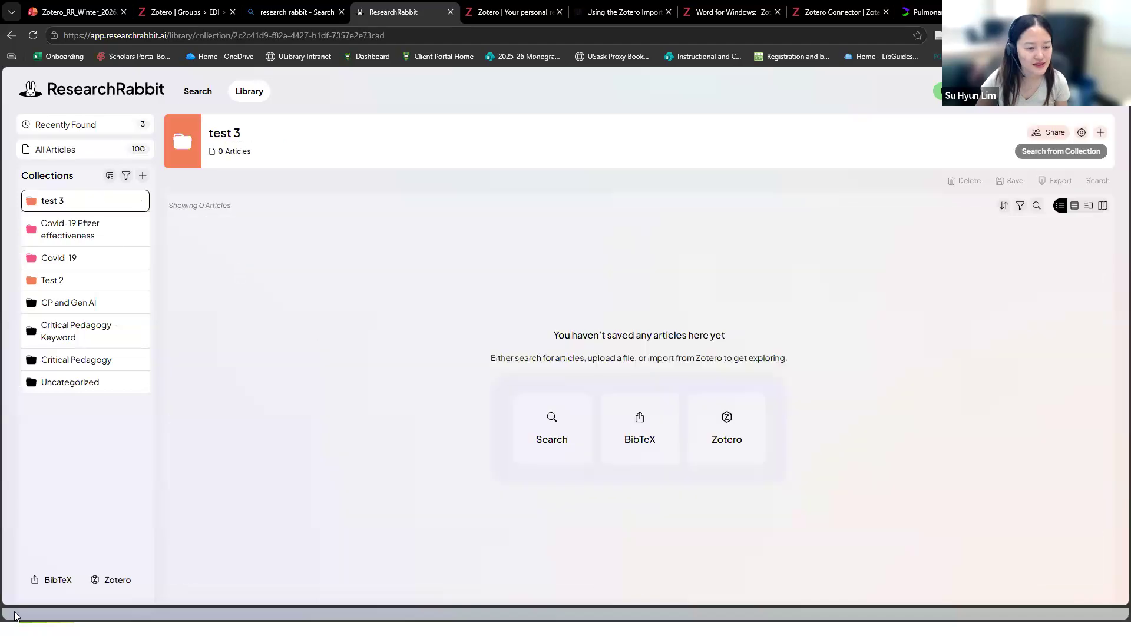
Open the Zotero "Pea" folder for import again and list all of its articles
click(118, 583)
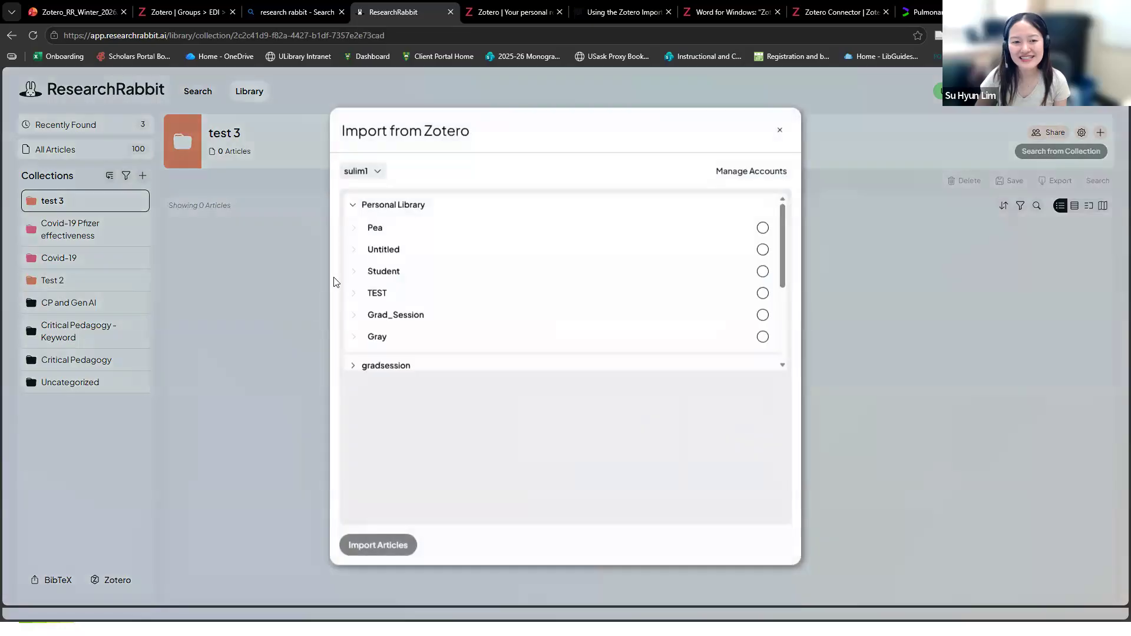
click(736, 228)
click(374, 546)
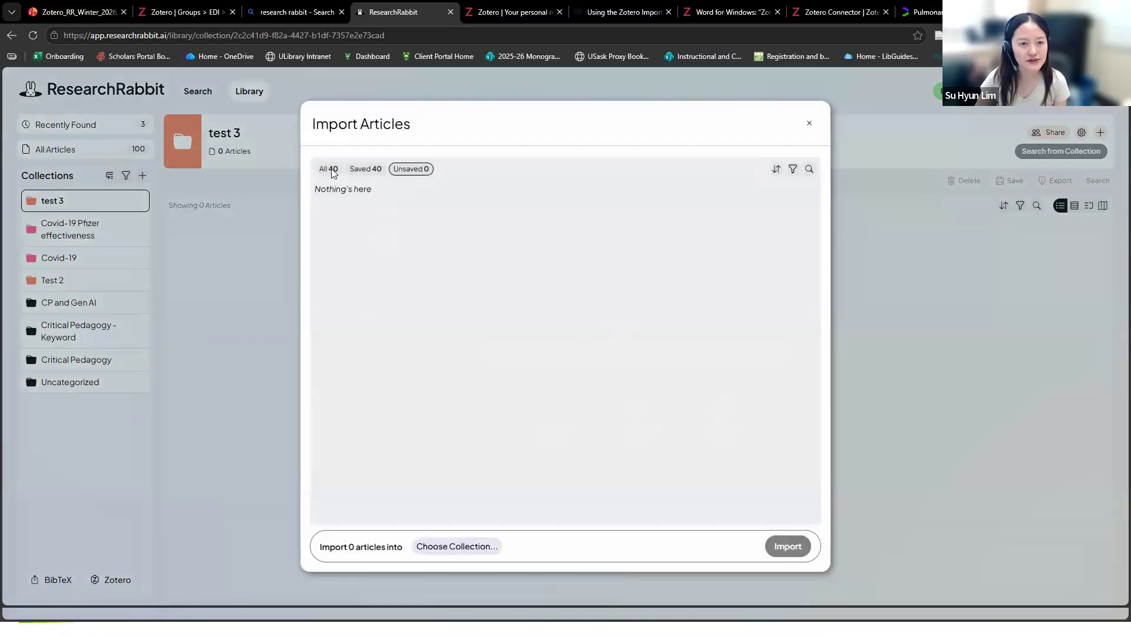
click(331, 169)
Select the articles on Klebsiella variicola, chitosan, ZnO nanoparticles, (+)-Pisatin and insecticides, filtering the import list to saved articles
click(798, 216)
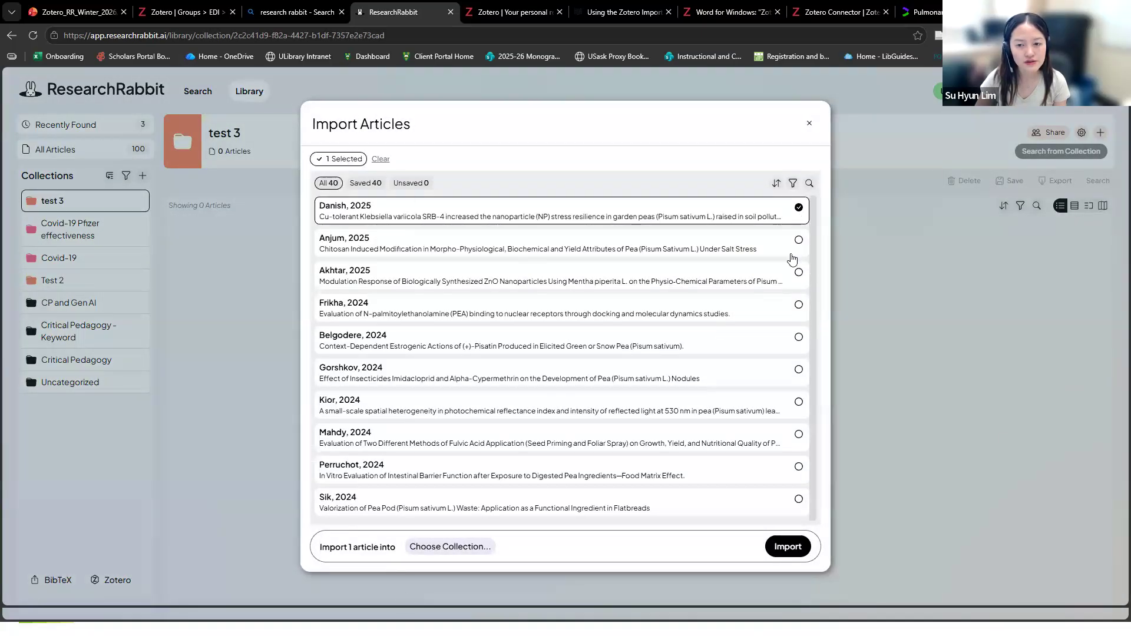
click(797, 241)
click(366, 183)
click(478, 546)
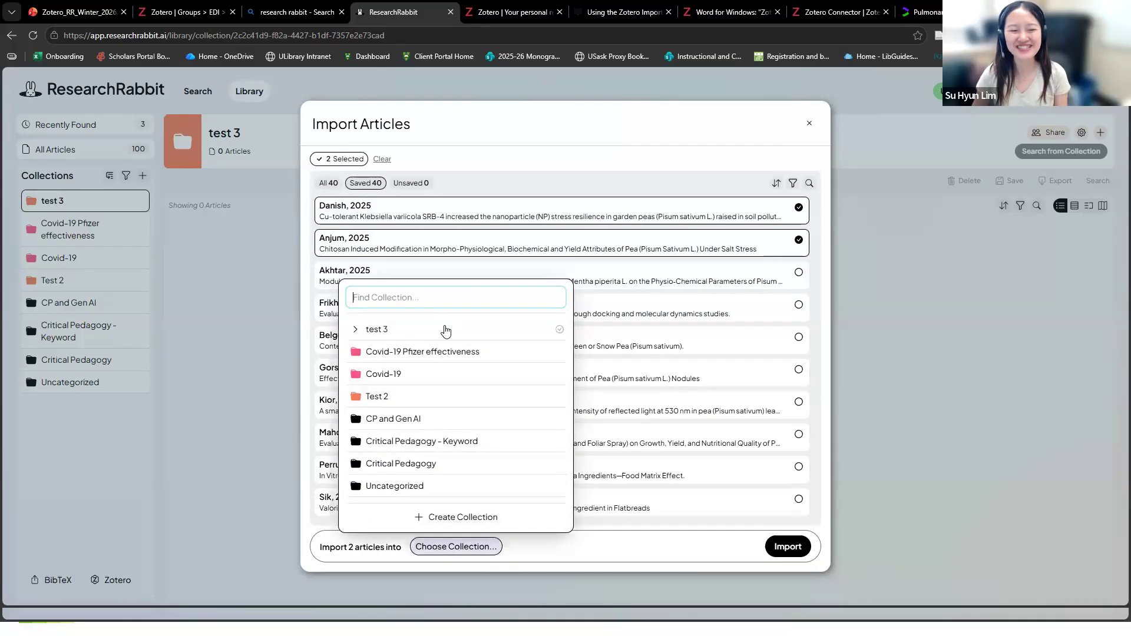
click(796, 275)
click(798, 274)
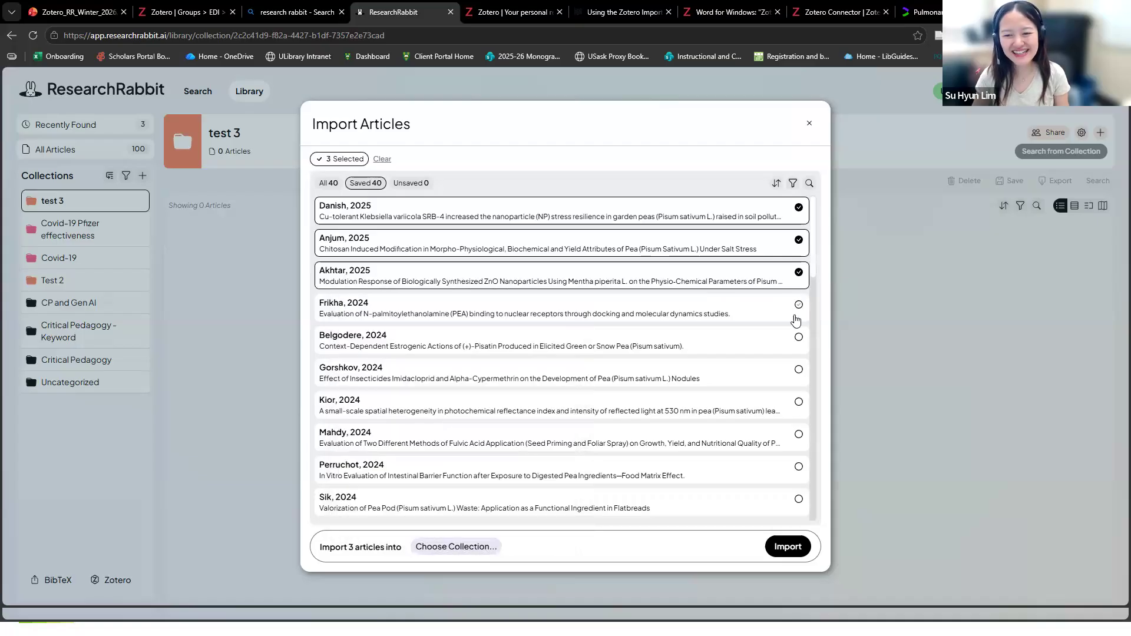
click(798, 337)
click(798, 369)
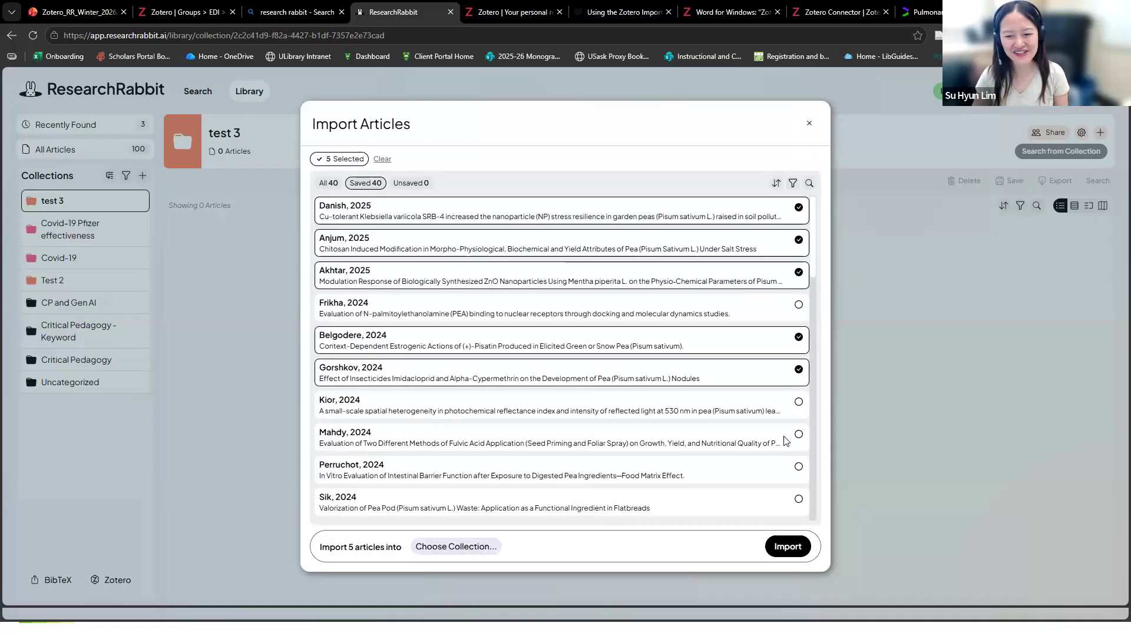
Add the near-infrared spectroscopy, small heat shock protein and pea aphid CRISPR/Cas9 articles to the import selection
scroll(795, 330, down, 5)
click(798, 308)
click(798, 405)
click(798, 438)
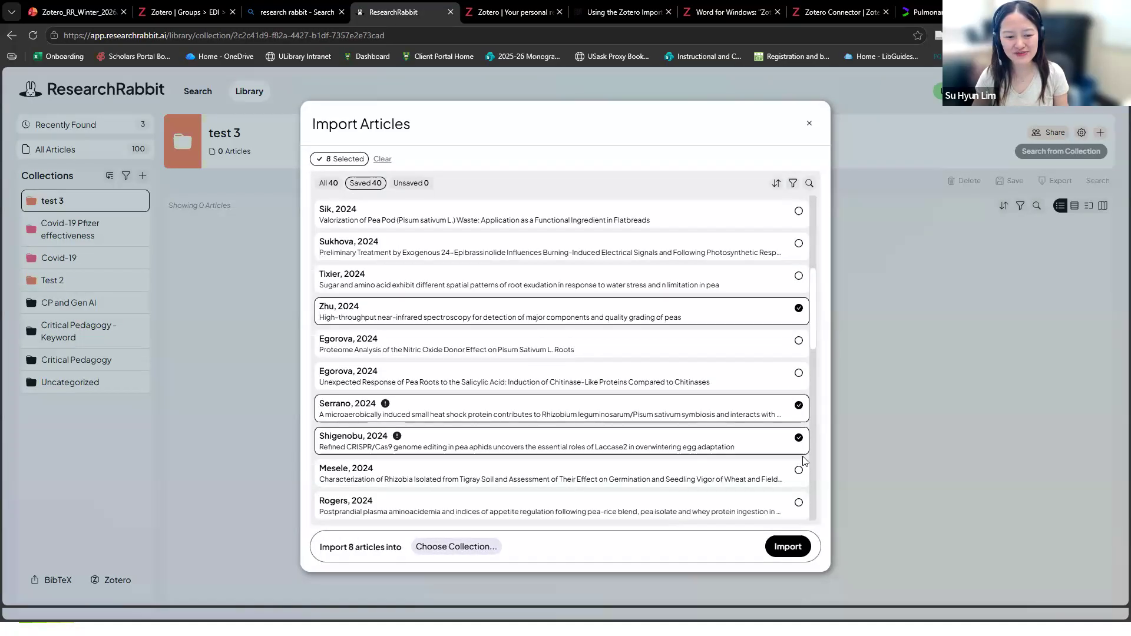
Import all the selected articles into the "test 3" collection, including those already saved
click(455, 552)
click(429, 331)
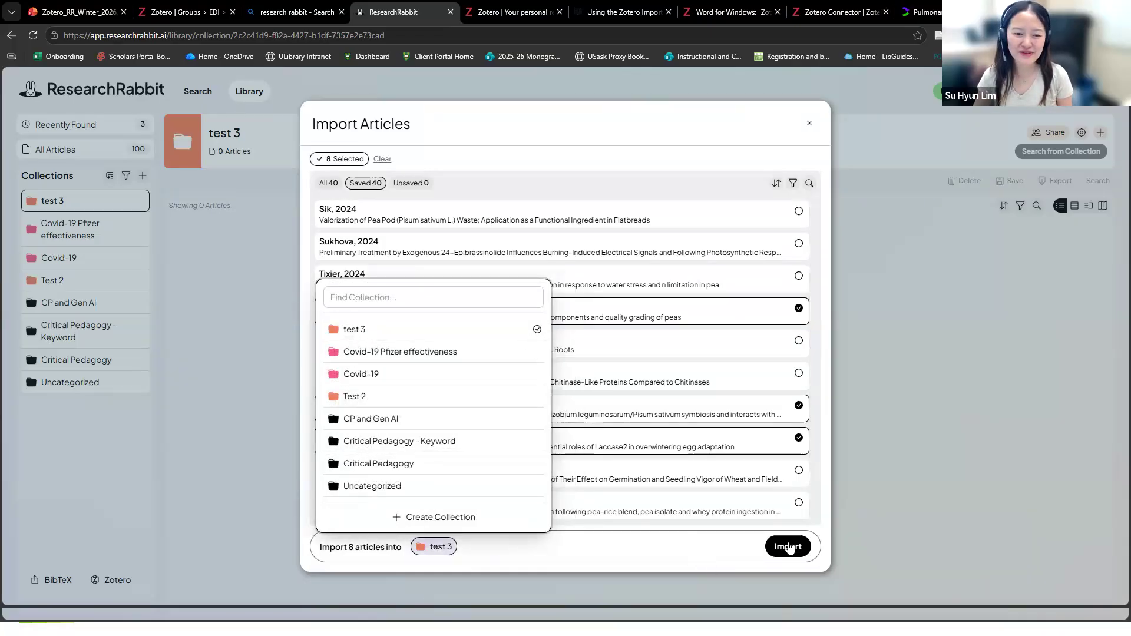
click(789, 547)
click(789, 546)
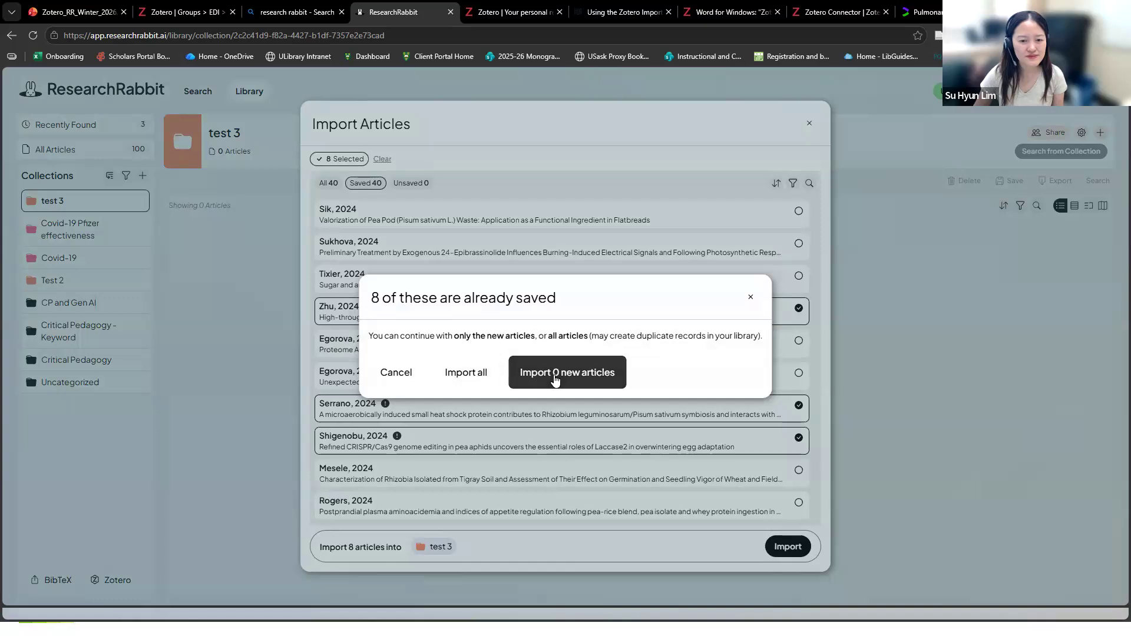
click(469, 373)
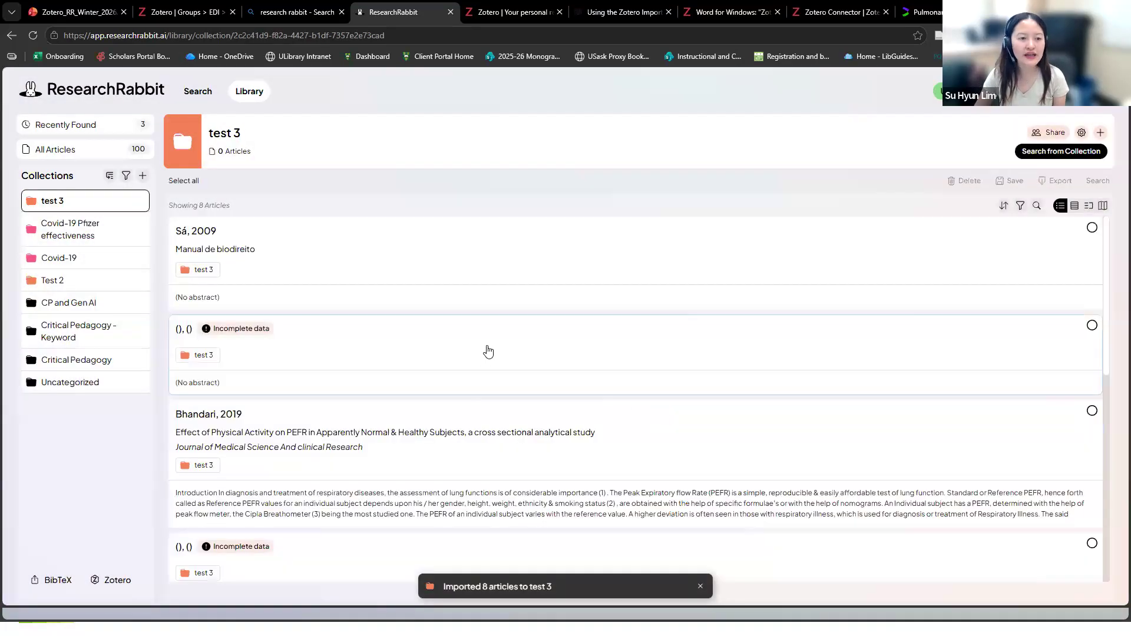
Examine the imported articles in "test 3" and the details of the single-dose BNT162b2 reanalysis article in "Covid-19 Pfizer effectiveness"
scroll(487, 351, down, 5)
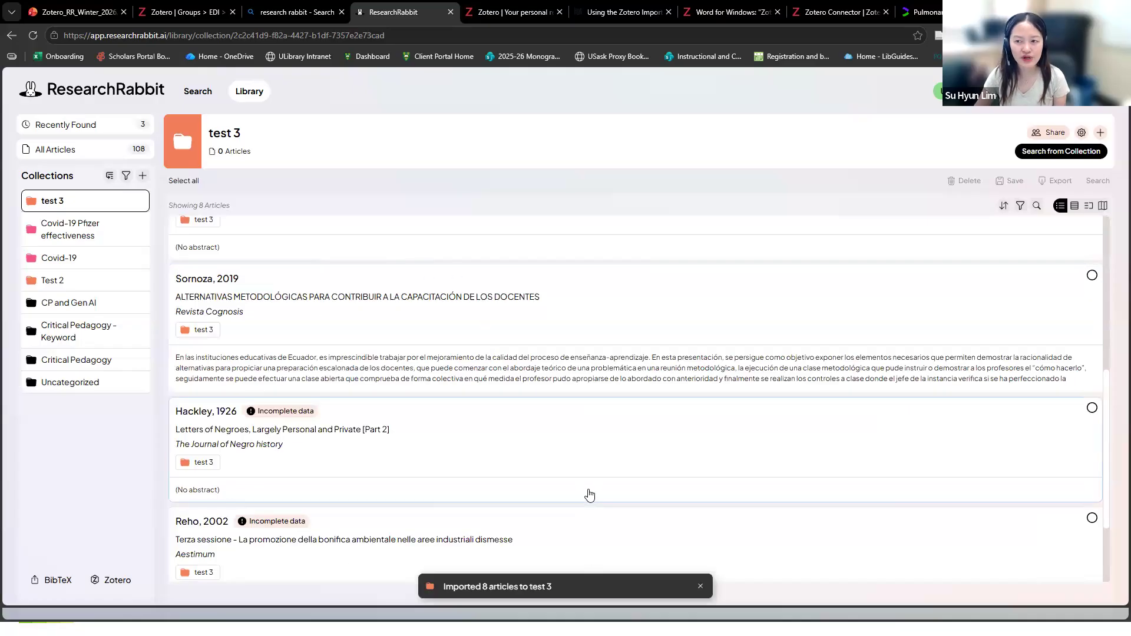
scroll(580, 497, down, 6)
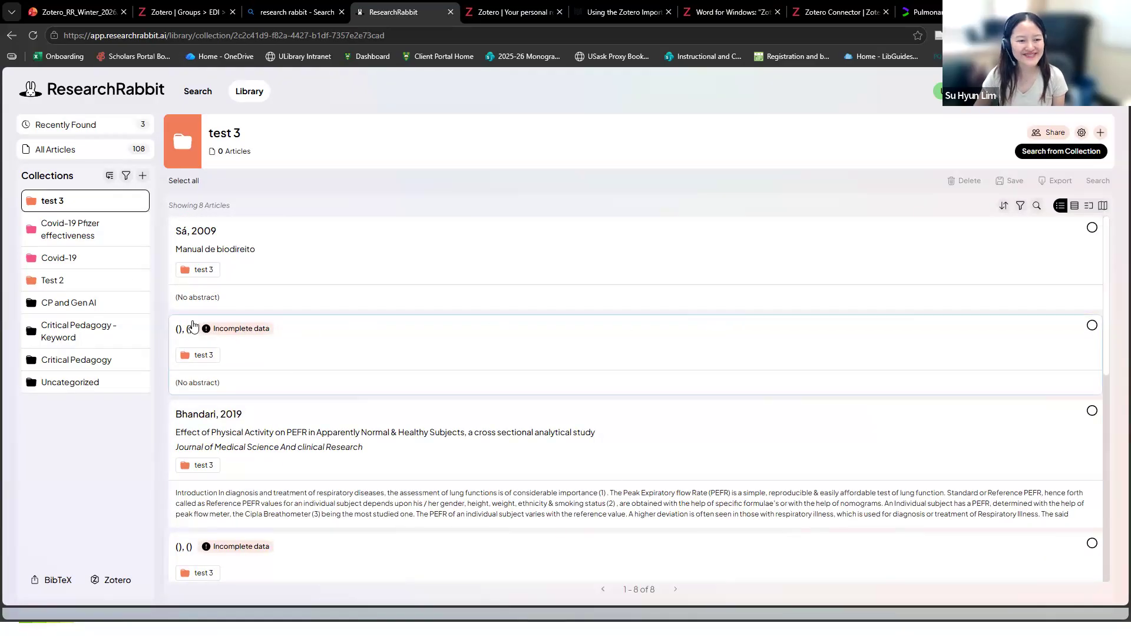
scroll(289, 356, down, 8)
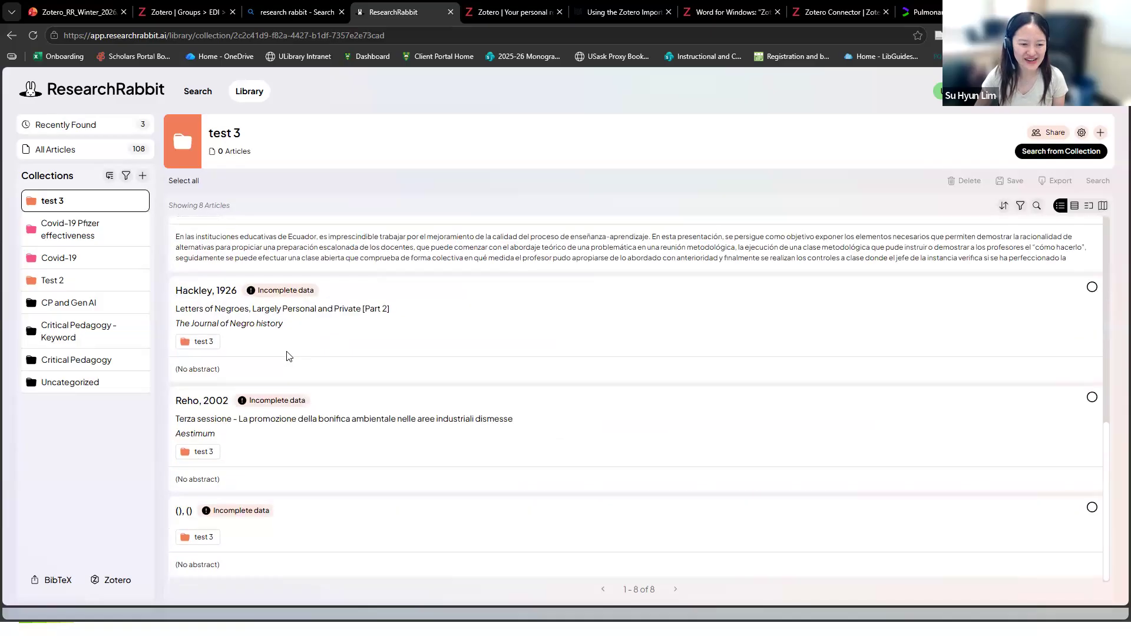
click(89, 229)
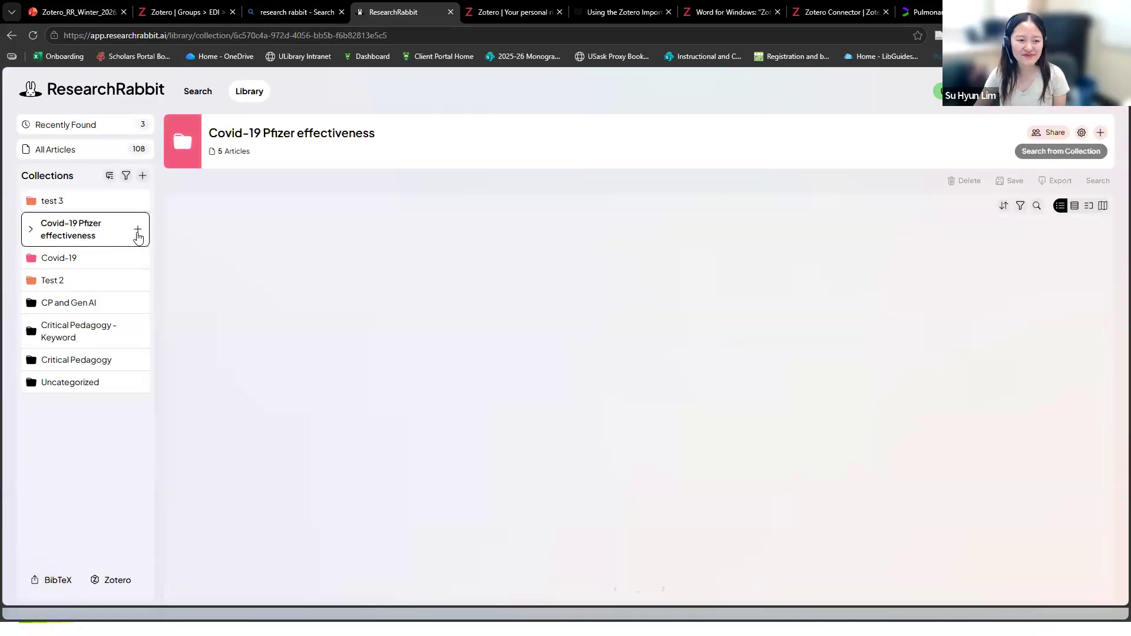
click(271, 254)
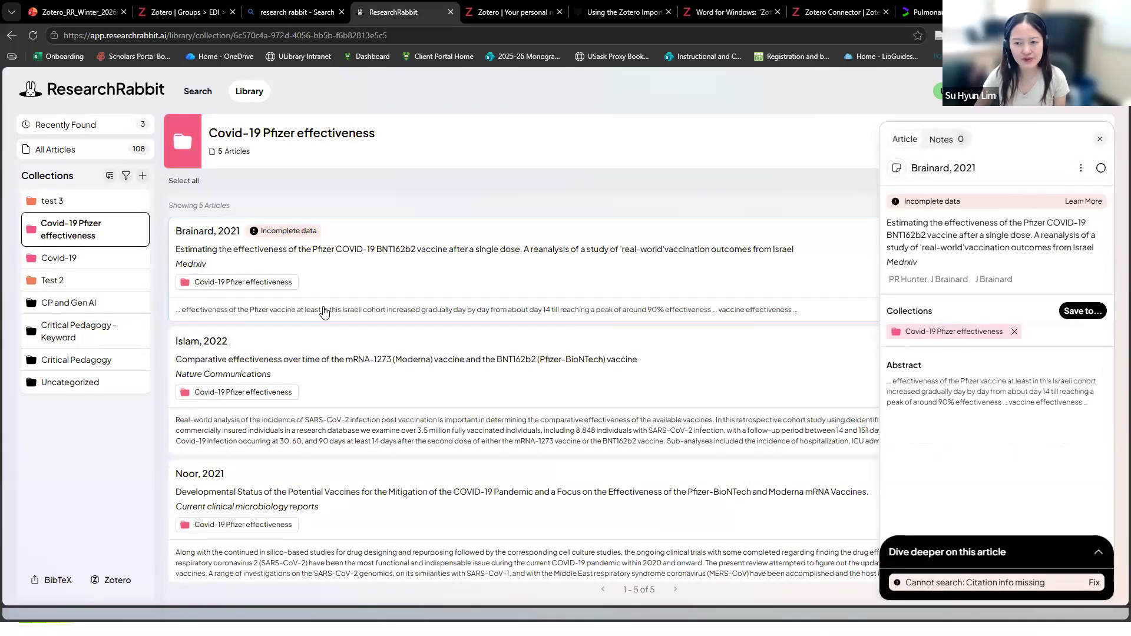
Examine the APA citation and the save-to collections for the single-dose BNT162b2 reanalysis article, and open the import from Zotero
click(1080, 169)
click(1099, 169)
click(1080, 168)
click(1061, 188)
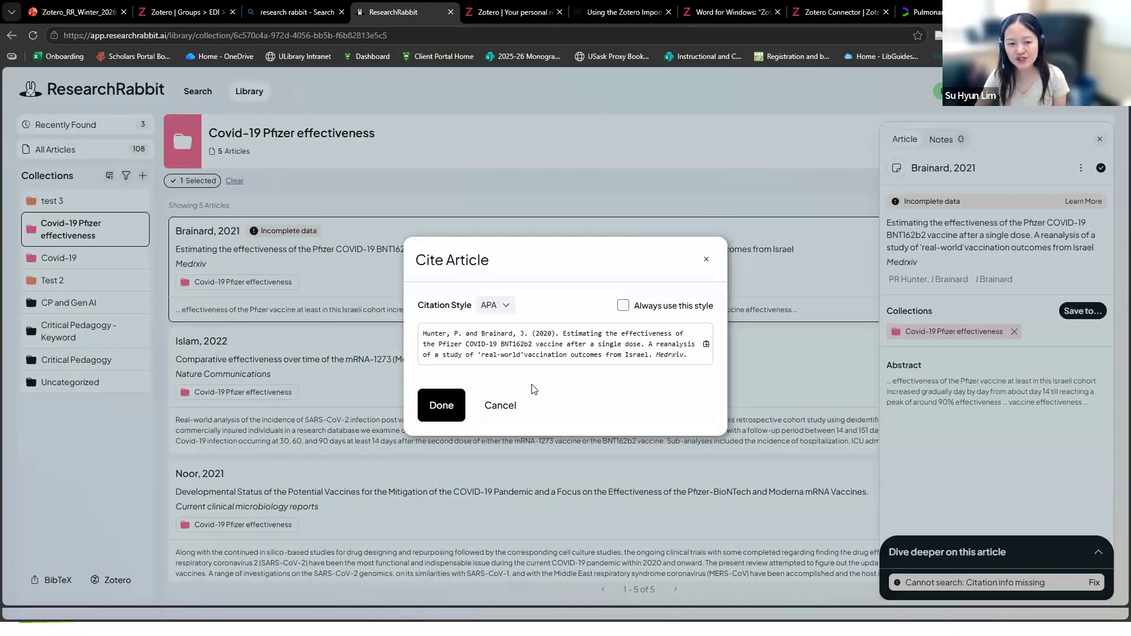
click(706, 260)
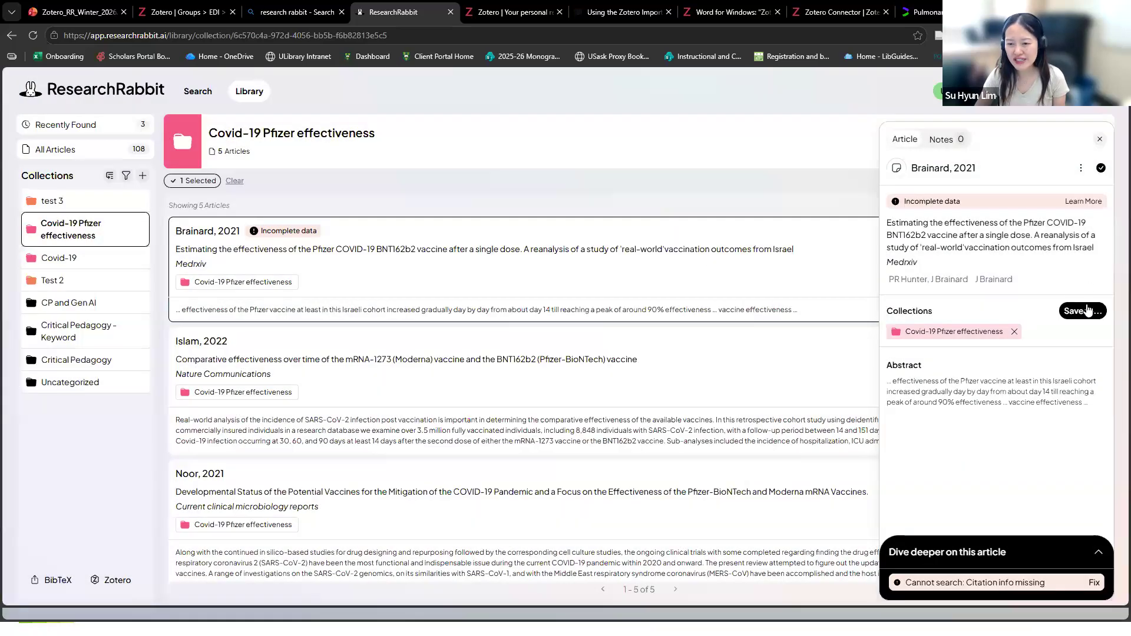
click(1087, 311)
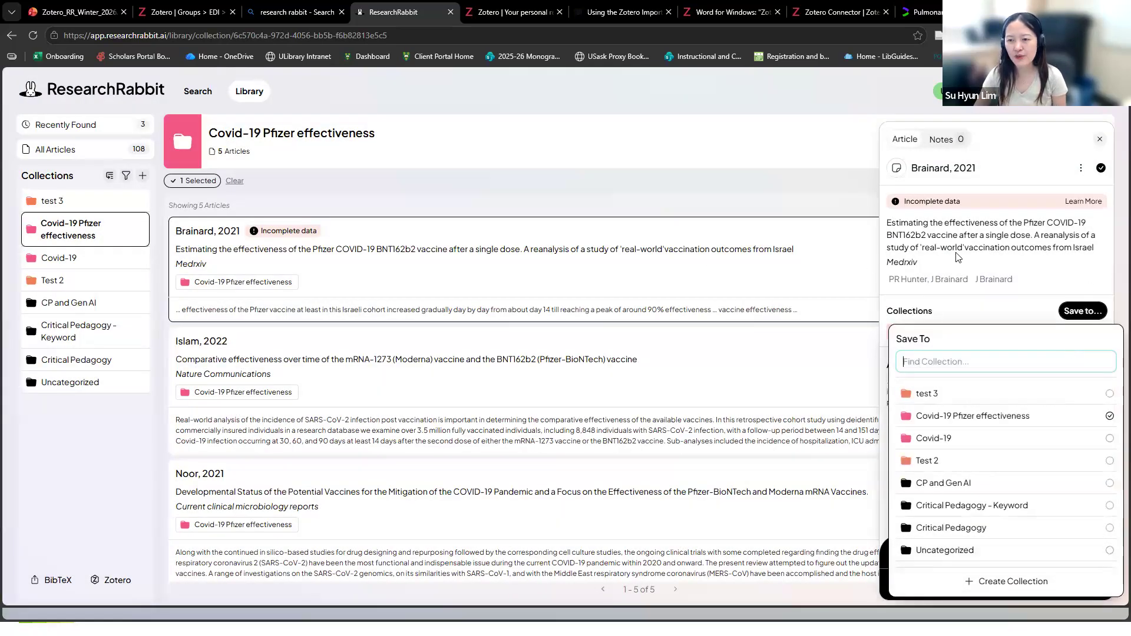
click(700, 386)
click(117, 580)
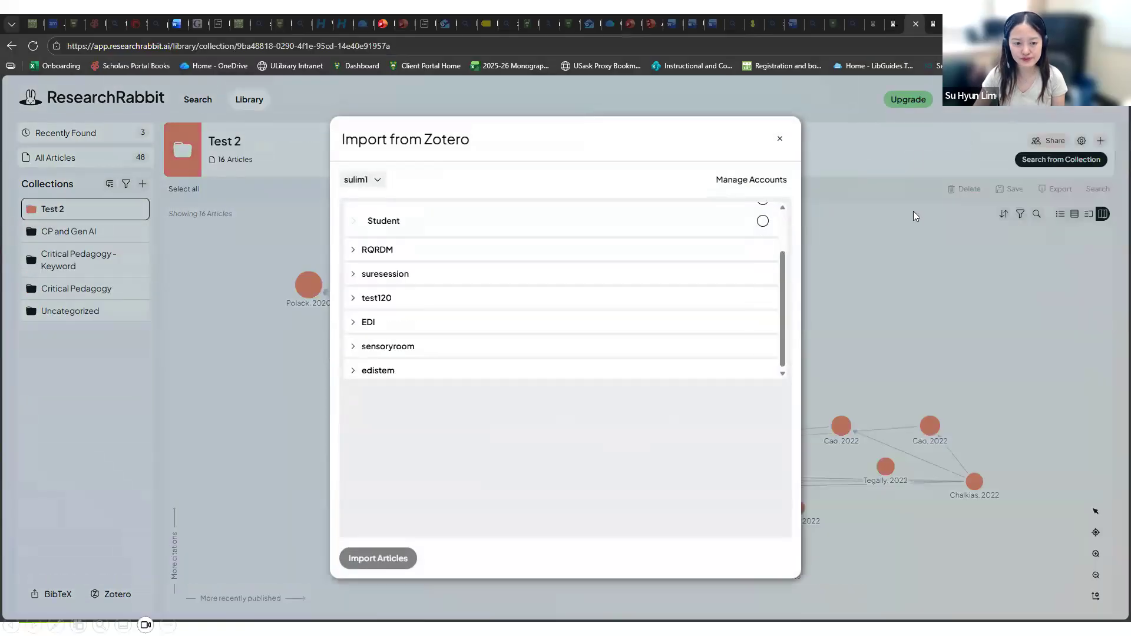
Show the closing "Thank you! Any Questions?" slide and the preceding Zotero import slide, and end the slide show
click(779, 137)
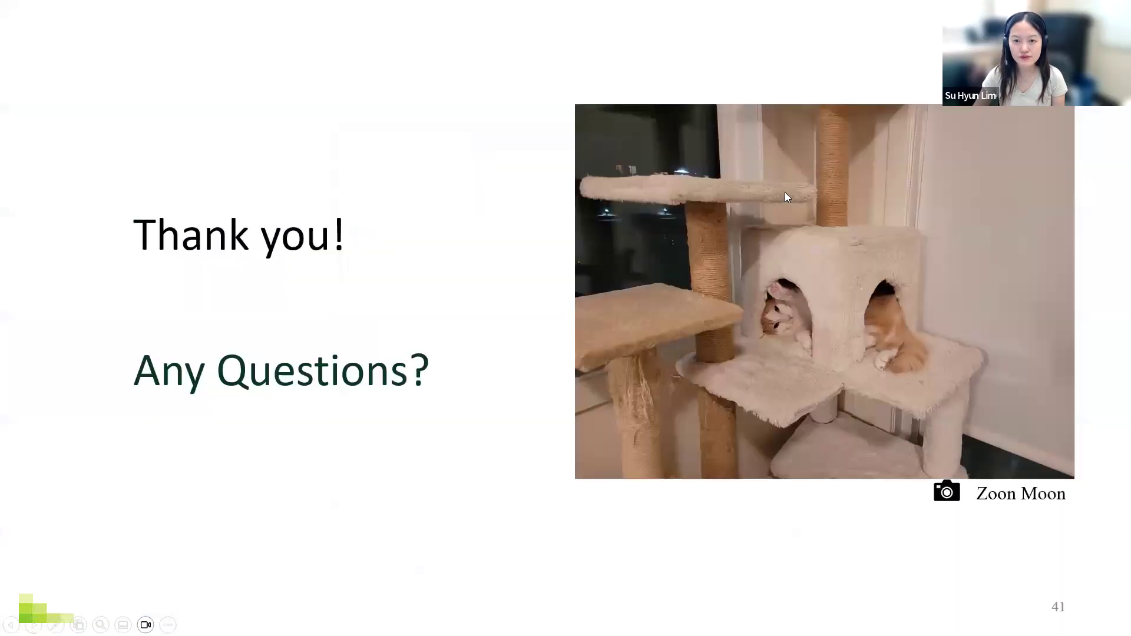
key(Left)
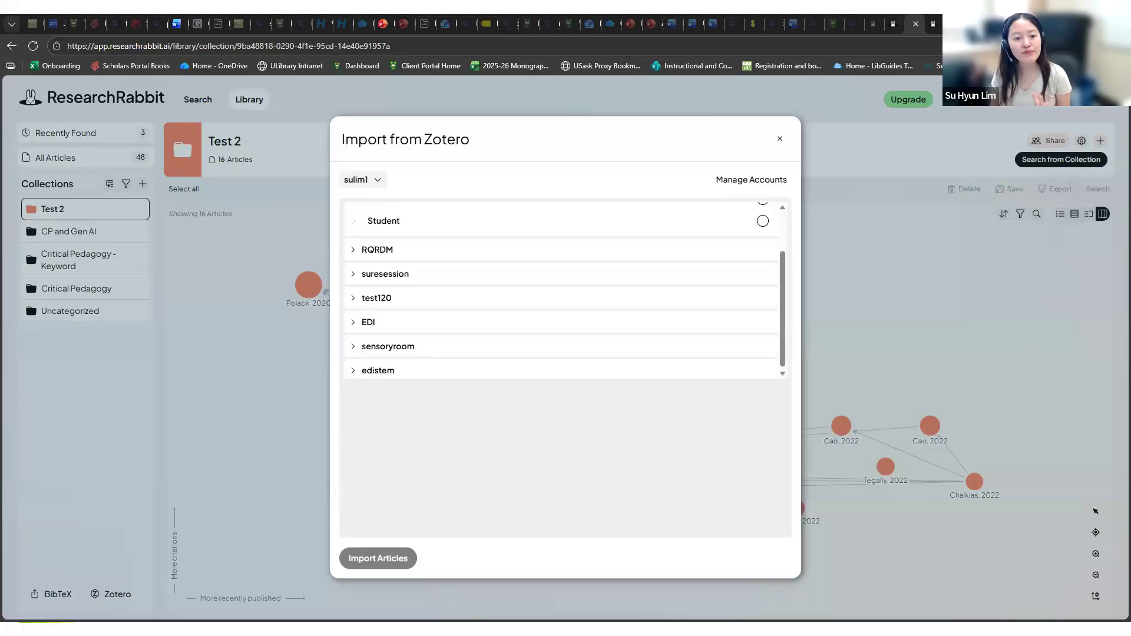
key(Right)
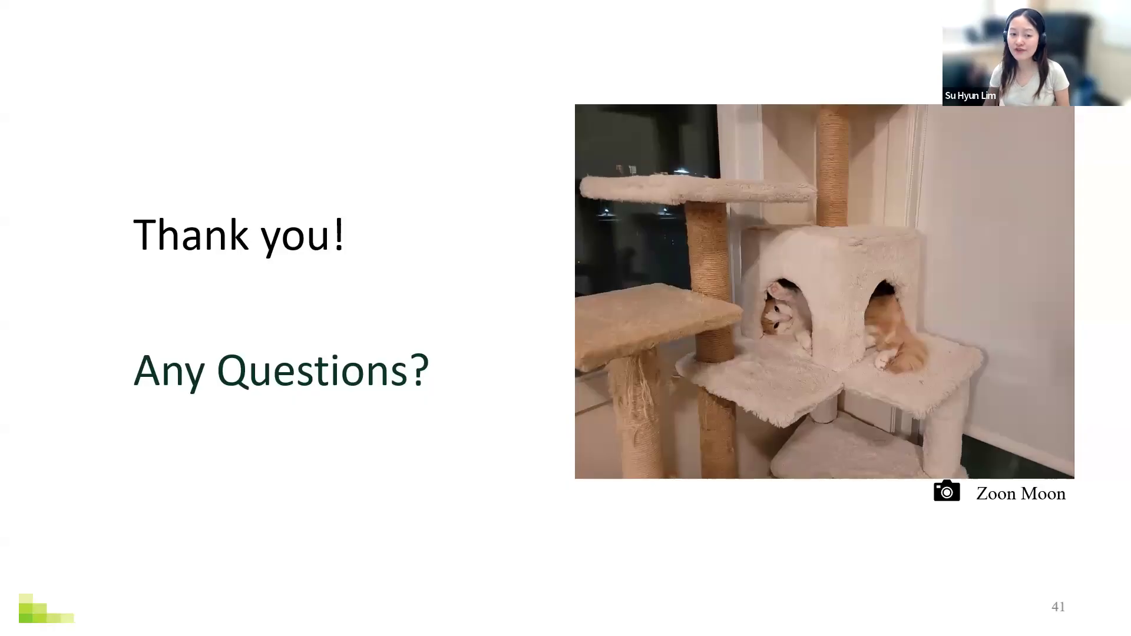
key(Left)
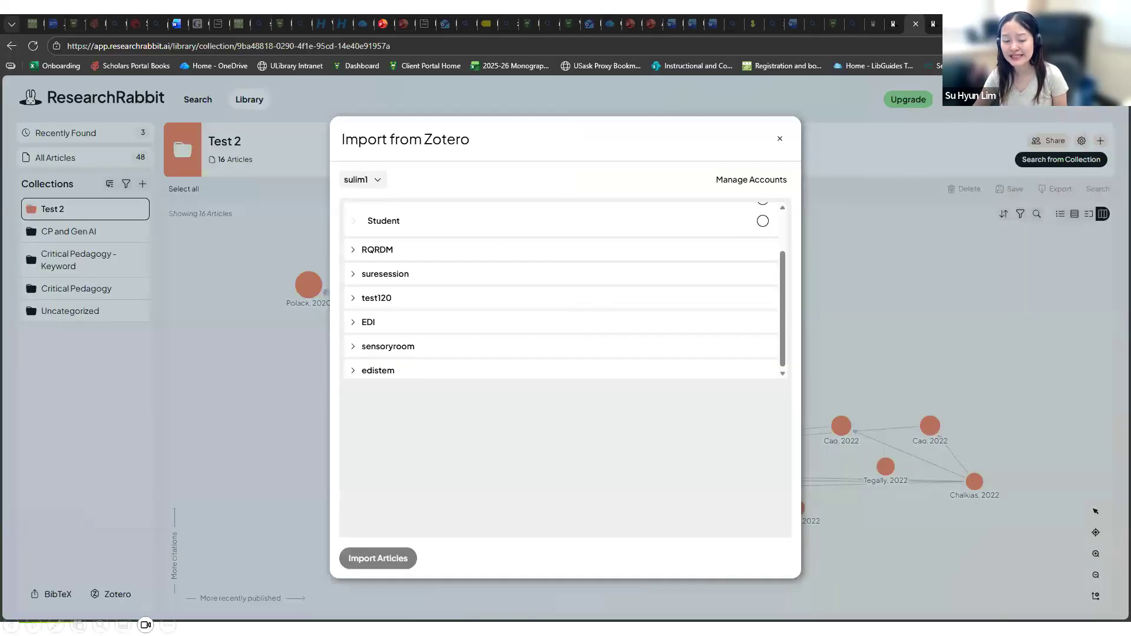
key(Escape)
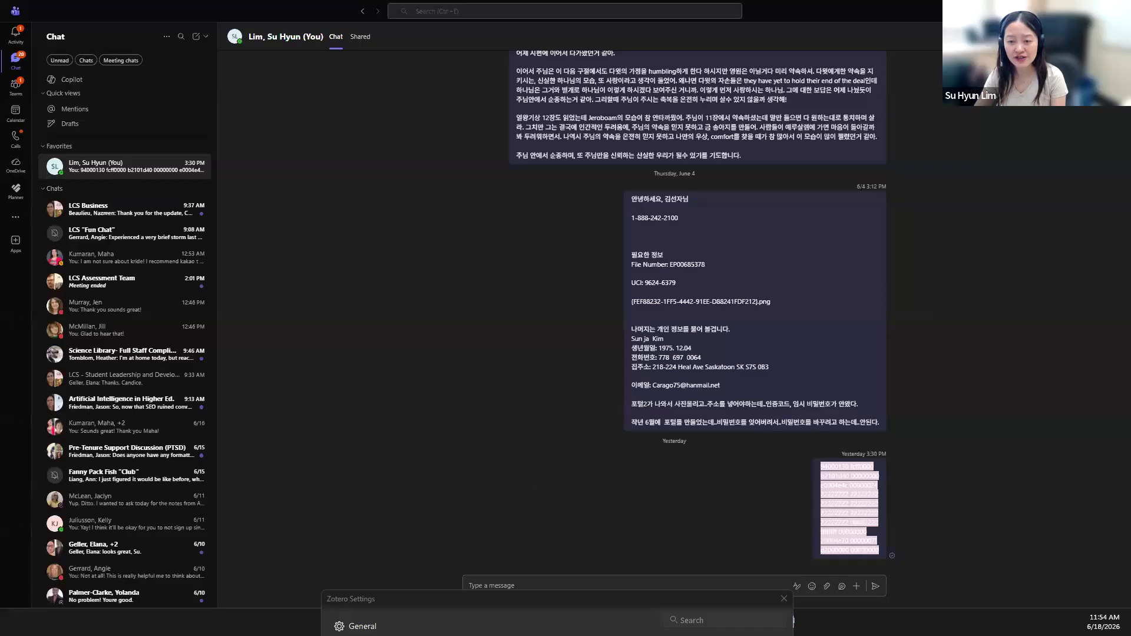
Minimize the Teams chat, switch back to ResearchRabbit and look through the Zotero collections offered for import, closing the list without importing
click(1063, 10)
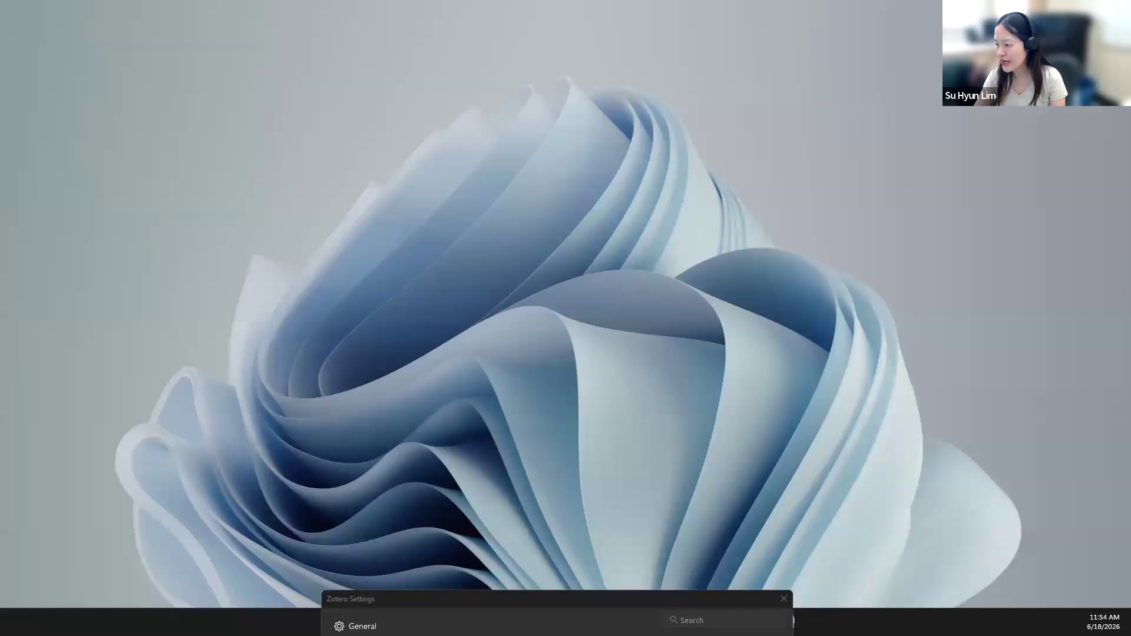
key(alt+Tab)
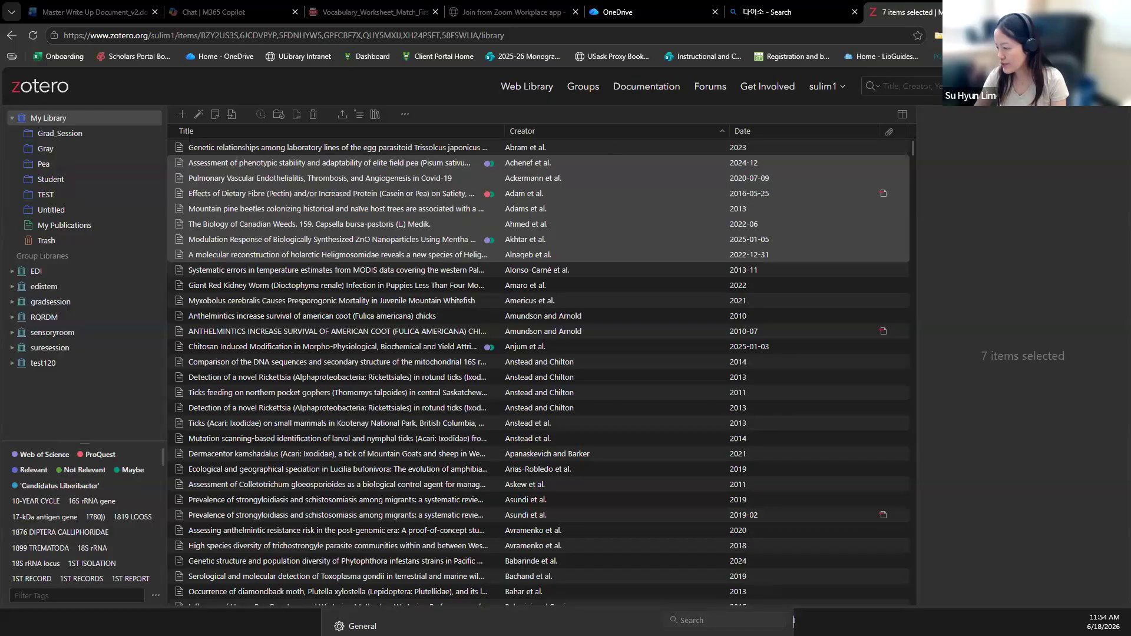
key(alt+Tab)
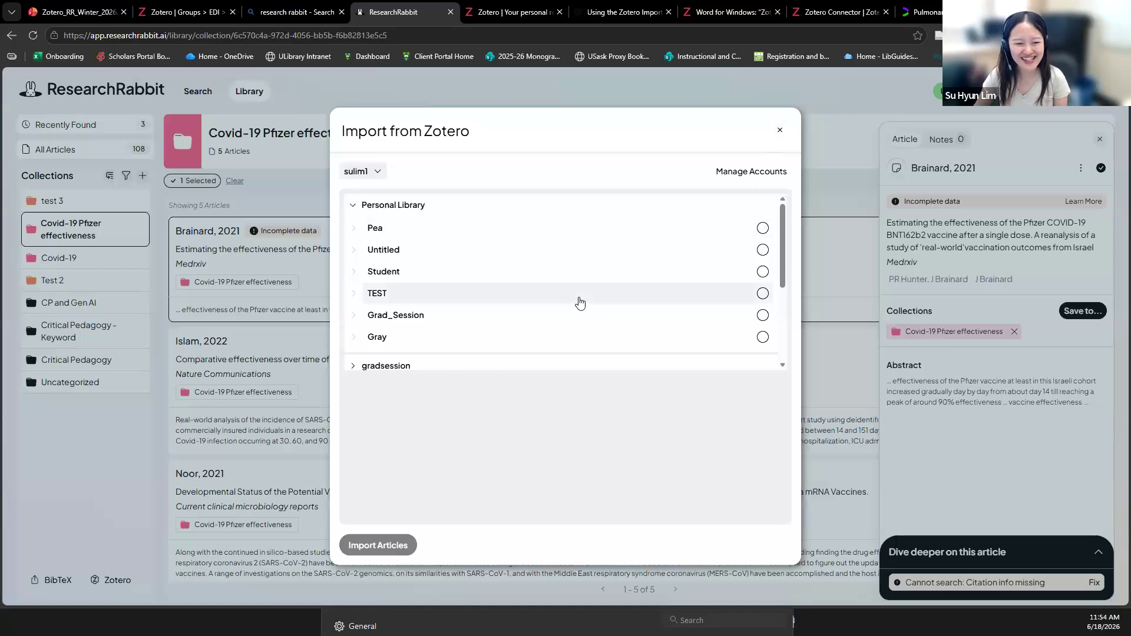
scroll(578, 302, down, 3)
click(779, 129)
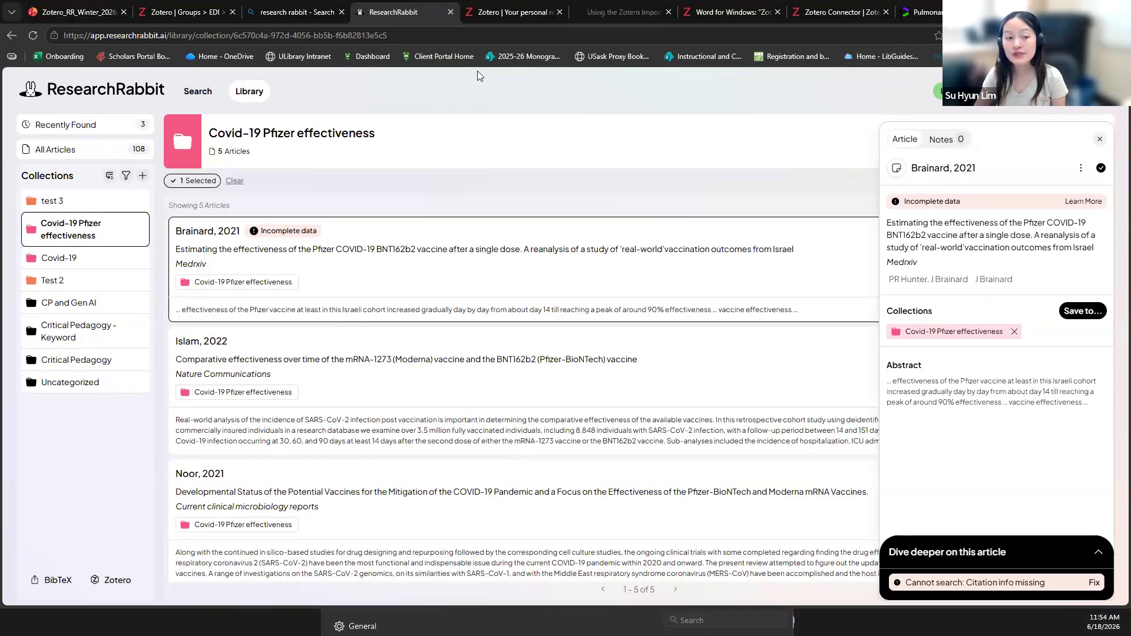
Open the "test 3" collection and load the Zotero "Pea" collection for import, filtering the list to saved articles
click(52, 201)
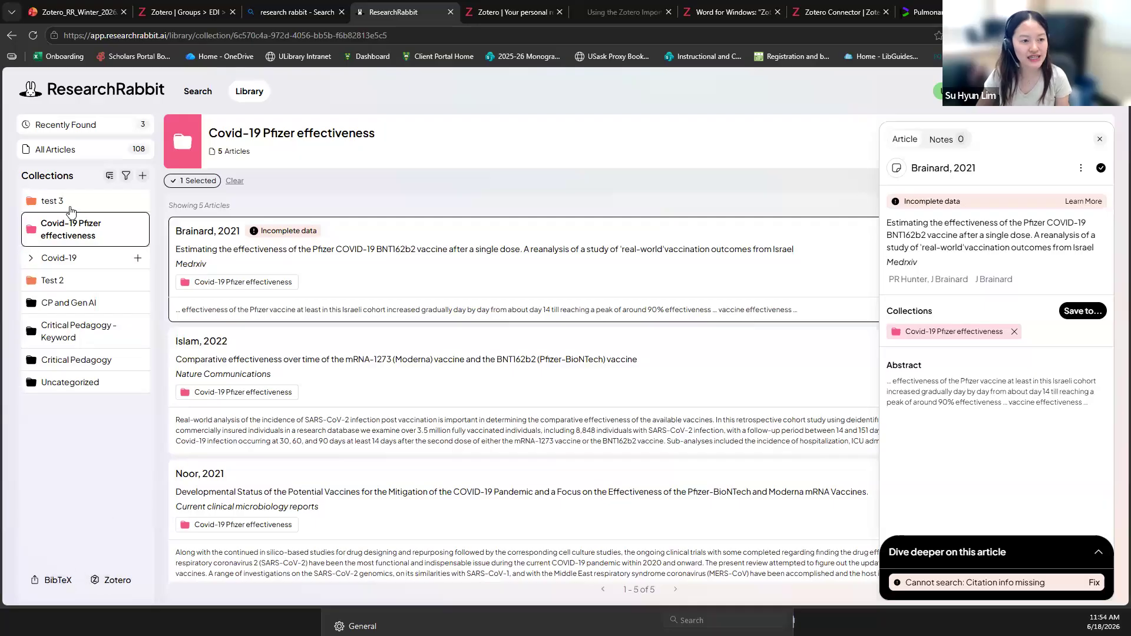
click(112, 580)
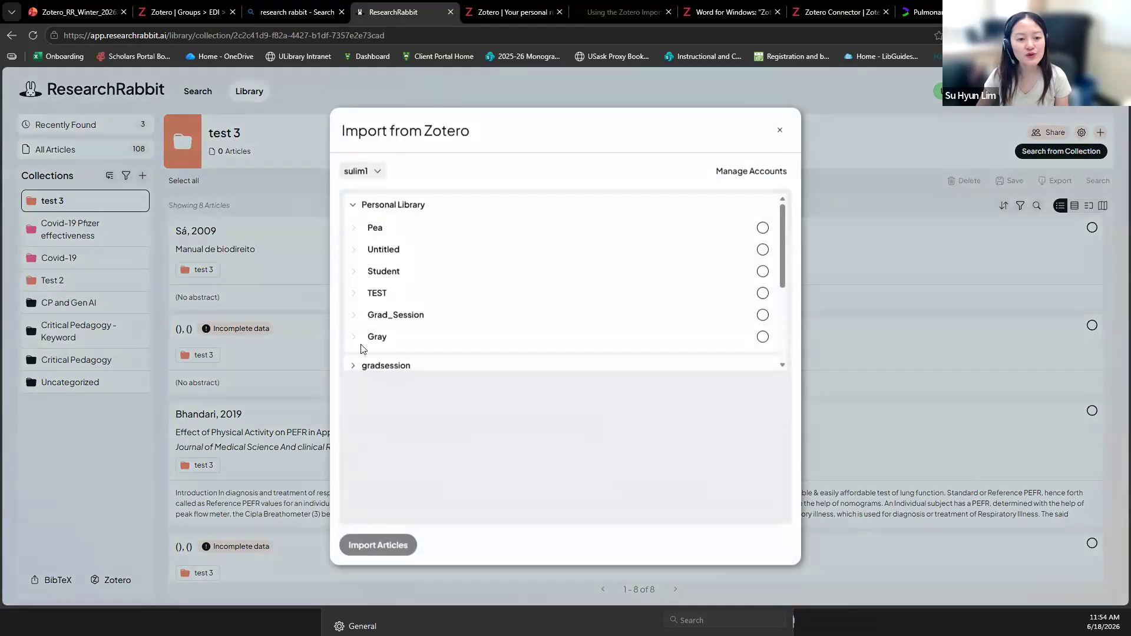
click(536, 231)
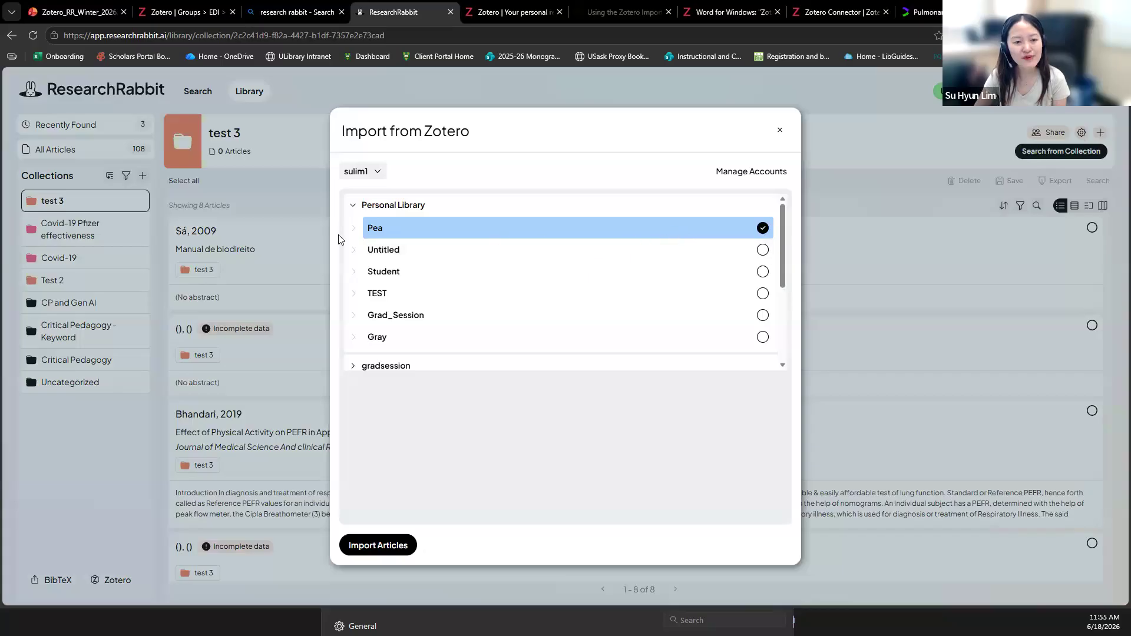
click(411, 551)
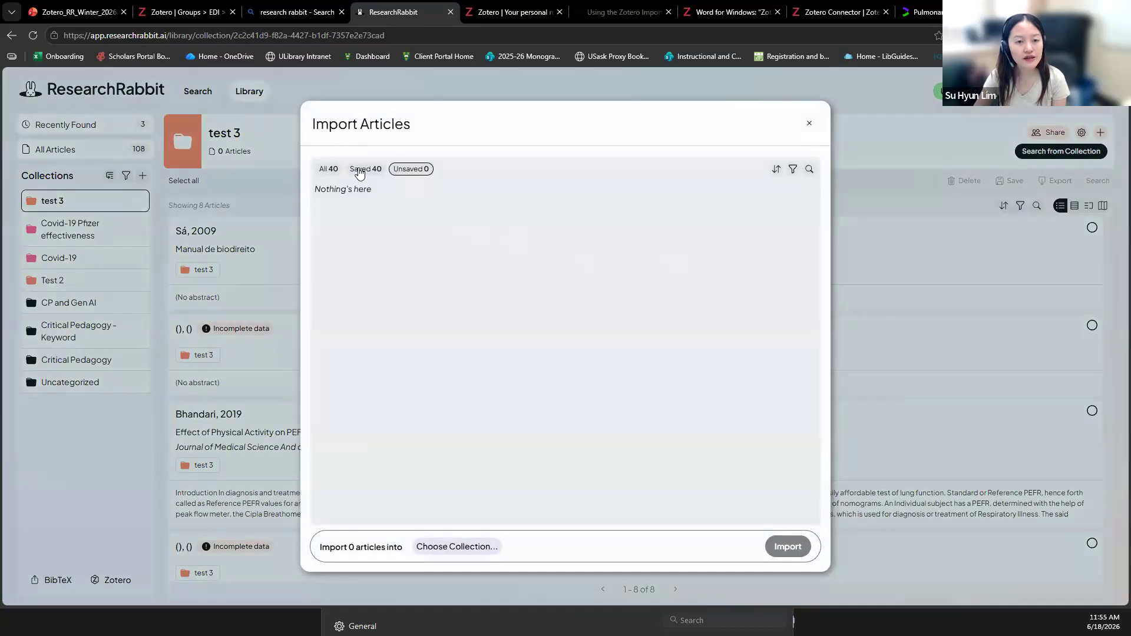
click(359, 170)
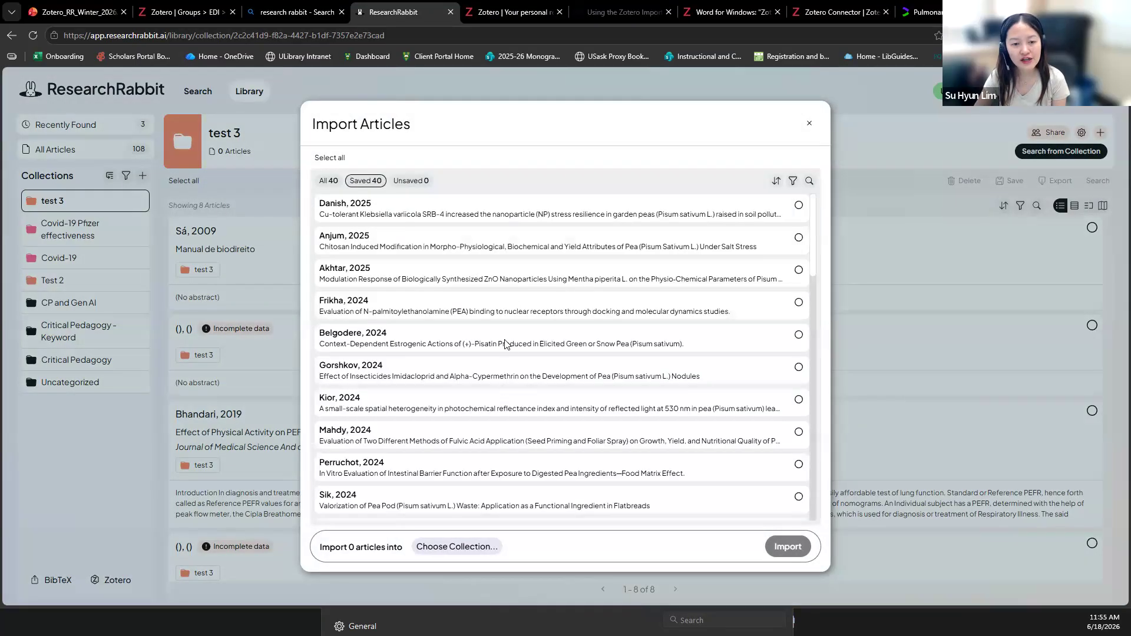
Import the (+)-Pisatin and insecticides articles into the "test 3" collection, including those already saved
click(798, 335)
click(795, 371)
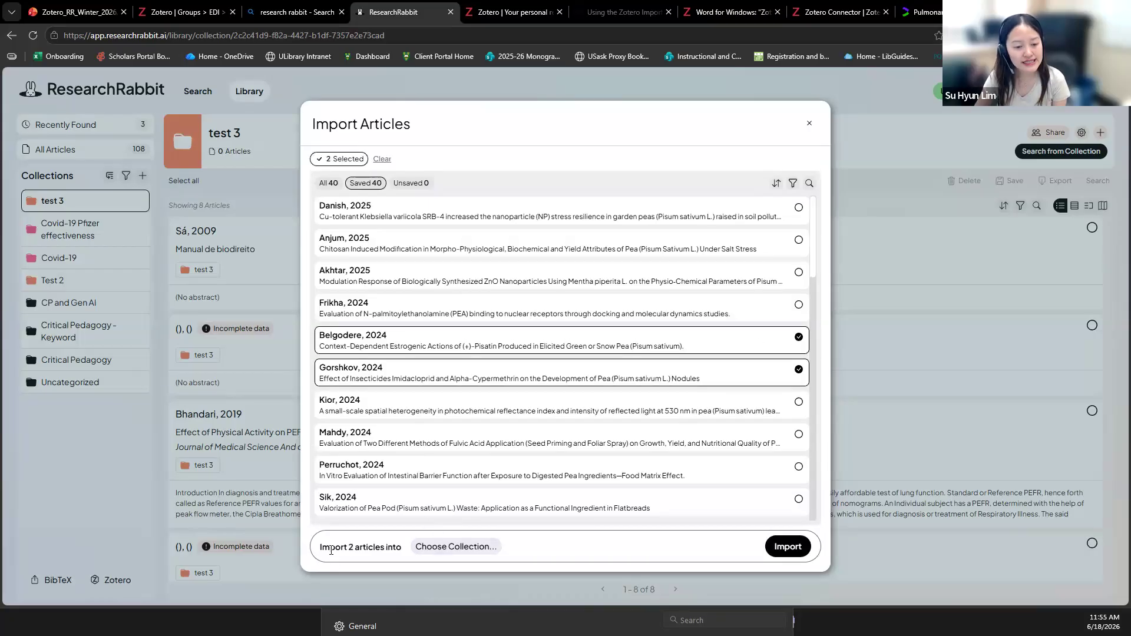
click(424, 551)
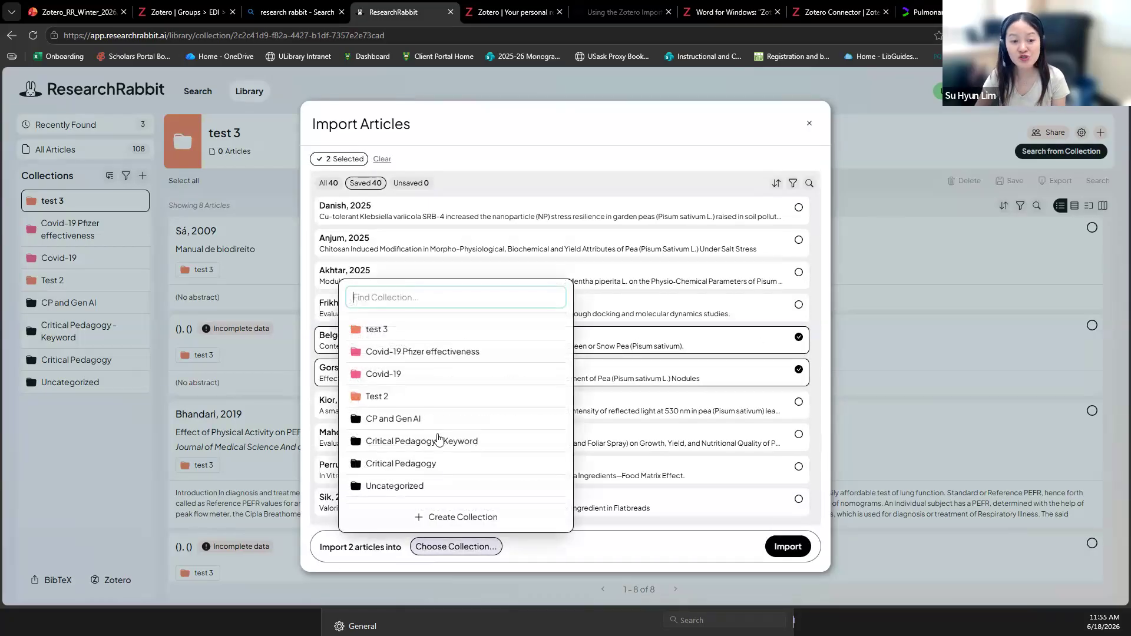
click(414, 329)
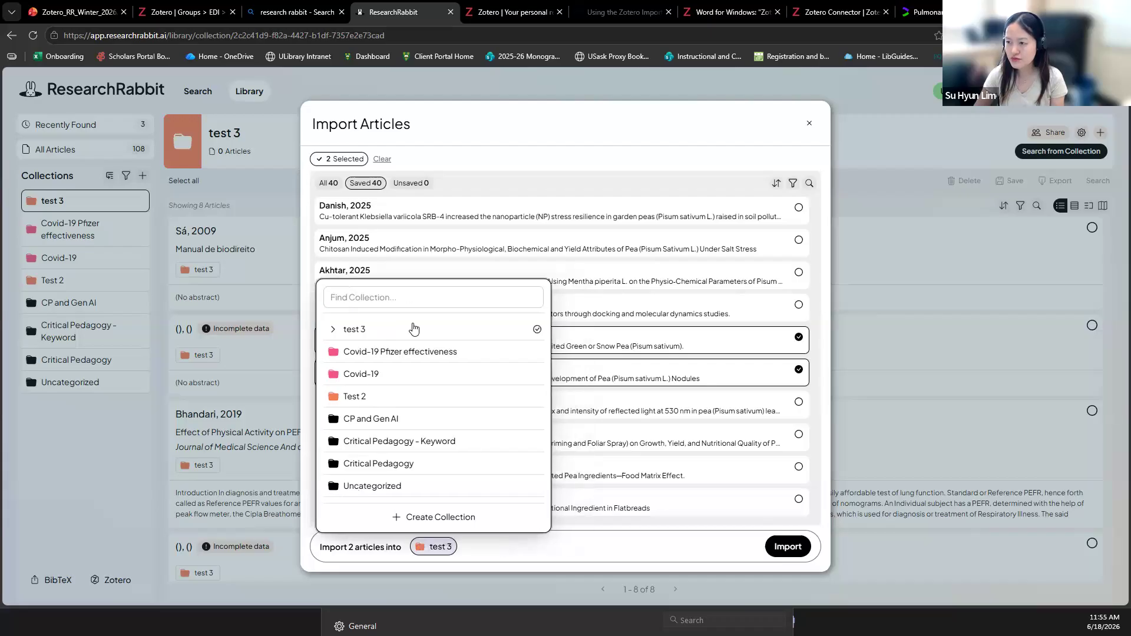
click(797, 552)
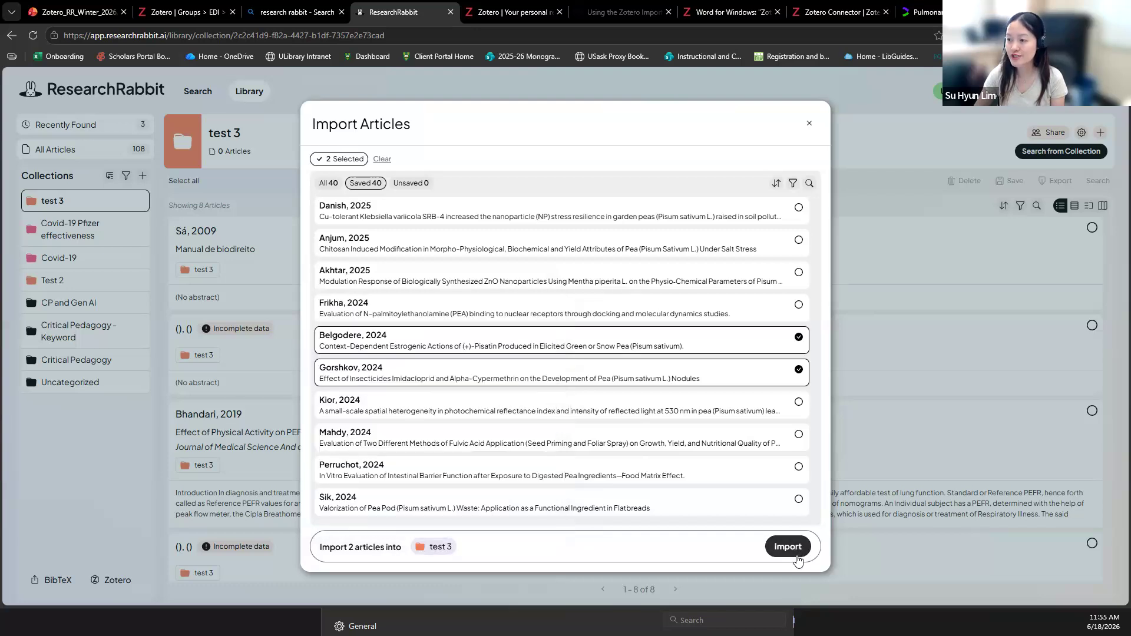
click(800, 550)
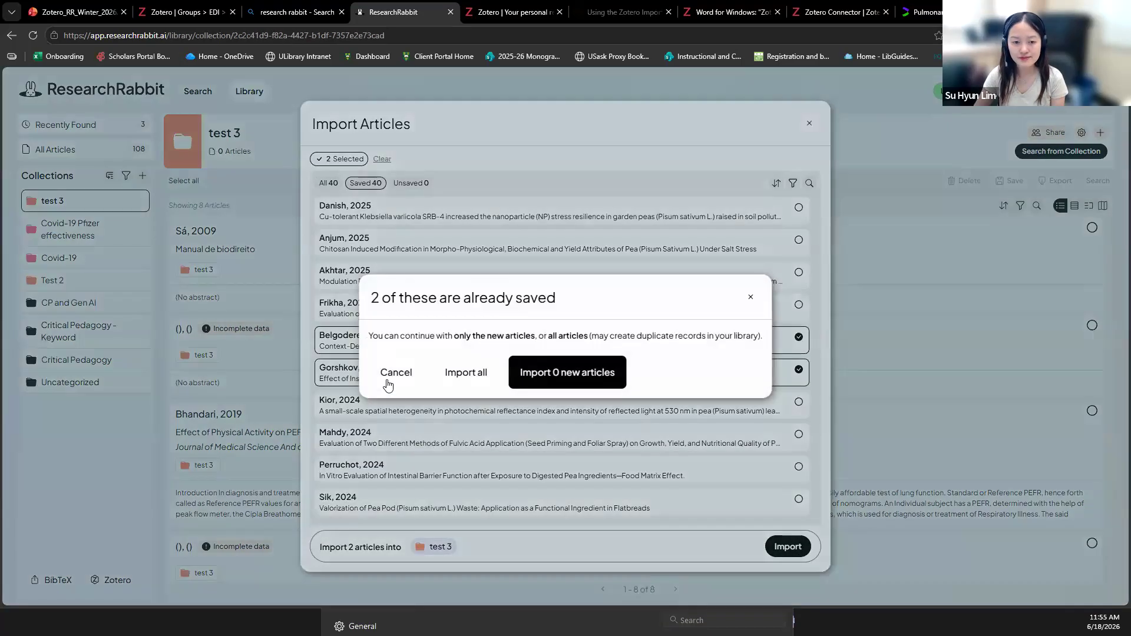
click(458, 390)
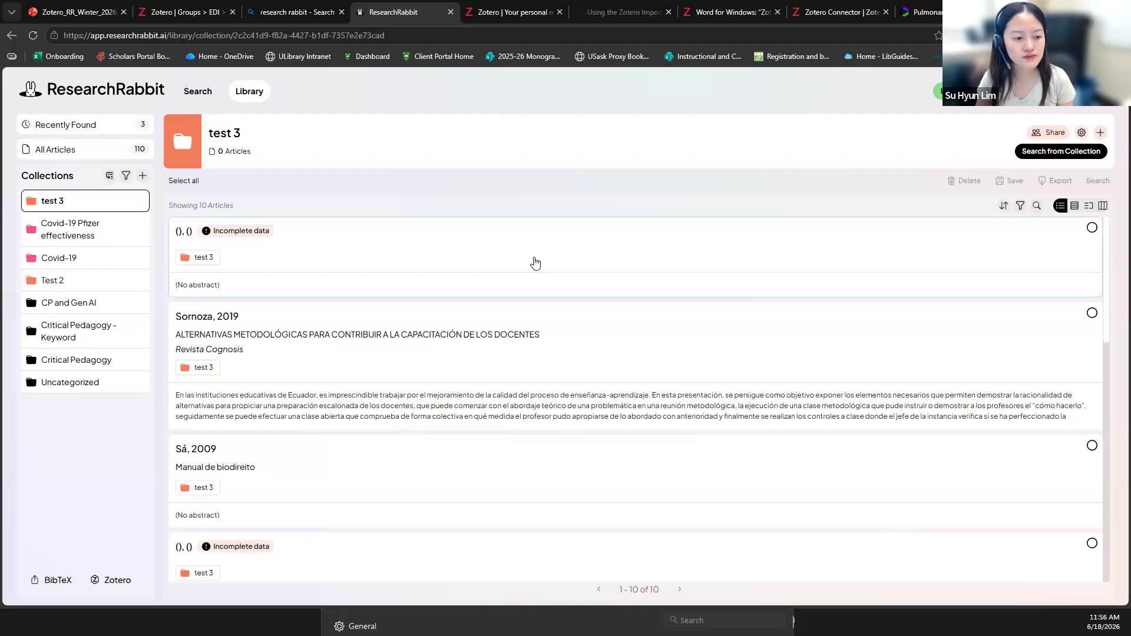
Examine the add-article, sharing and detail settings of the "test 3" collection without changing them
click(1100, 133)
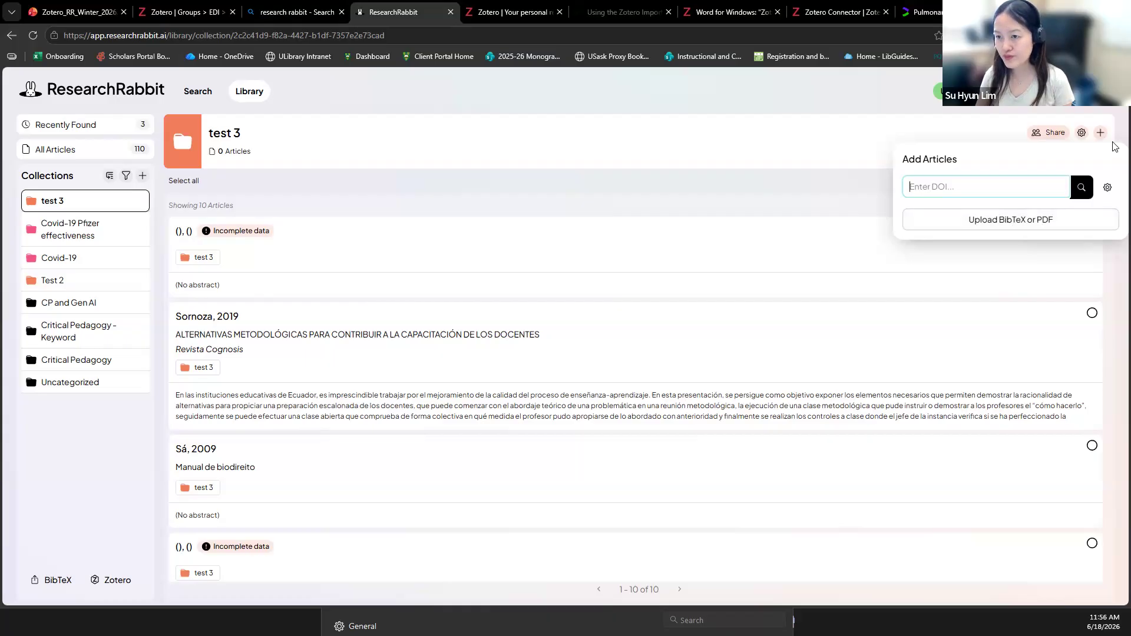
click(1043, 135)
click(1043, 134)
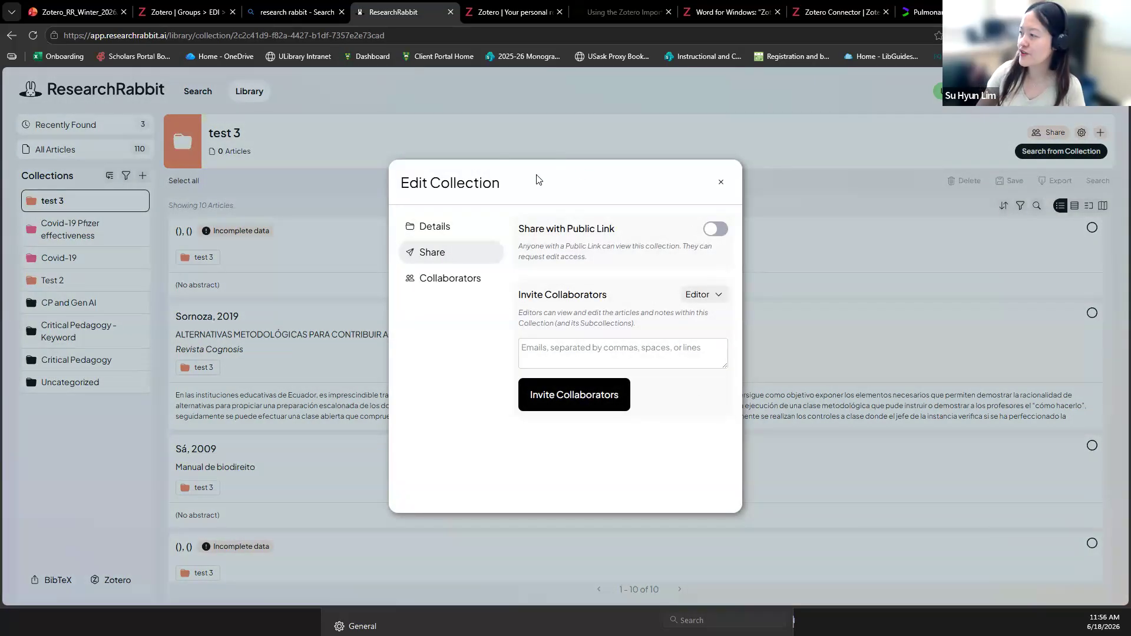
click(476, 233)
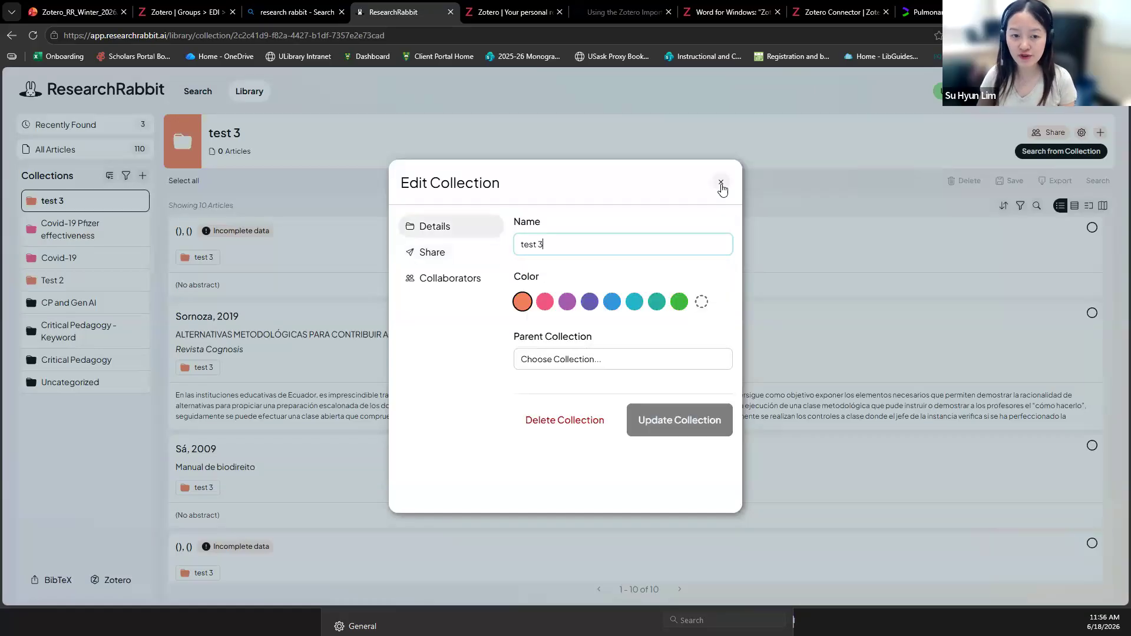
click(721, 184)
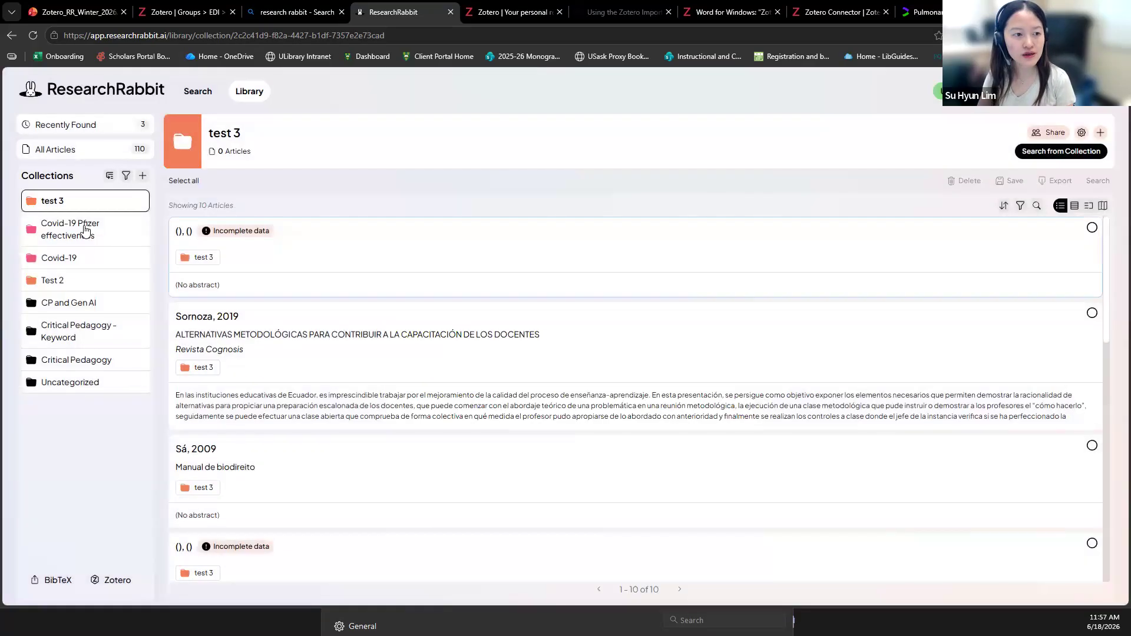
View the article map of the "Test 2" collection and switch to the contact slide in PowerPoint
click(80, 274)
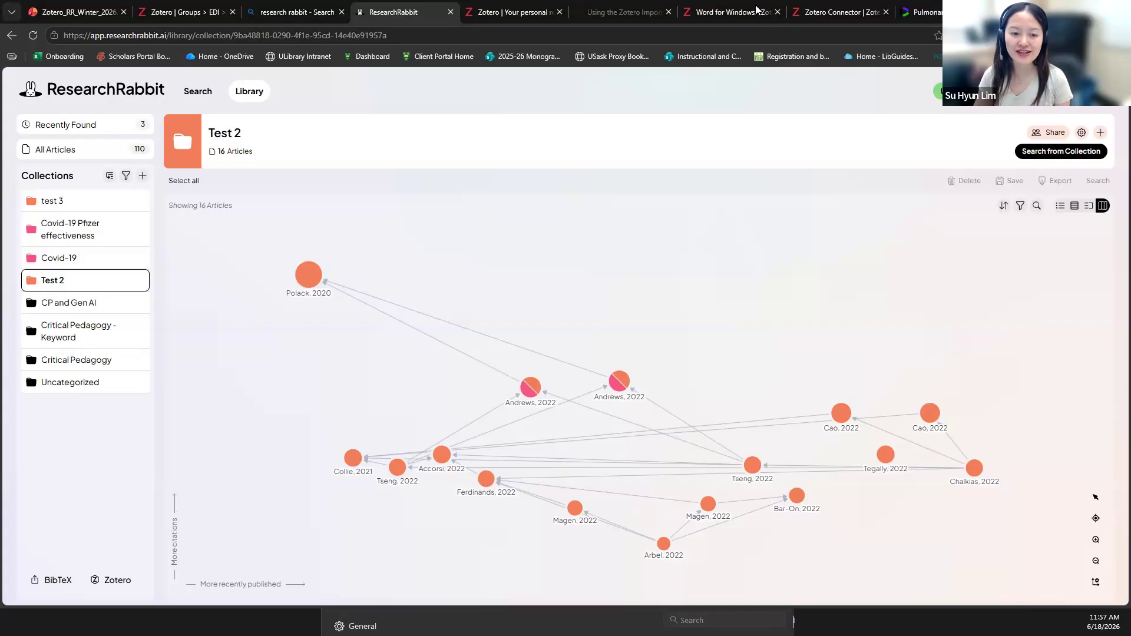
key(alt+Tab)
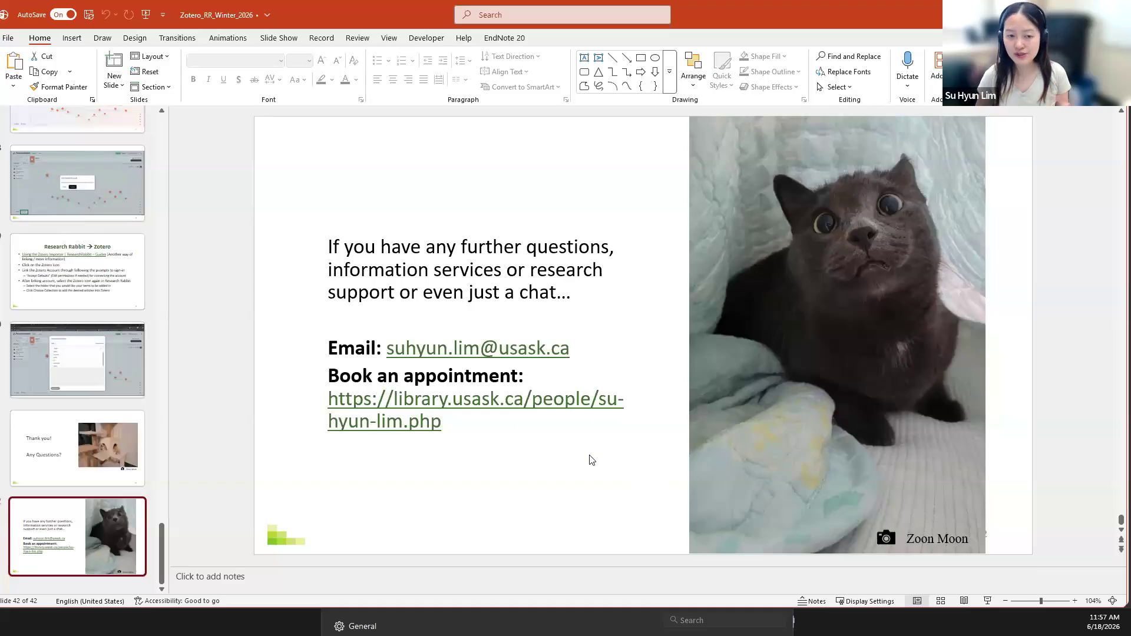